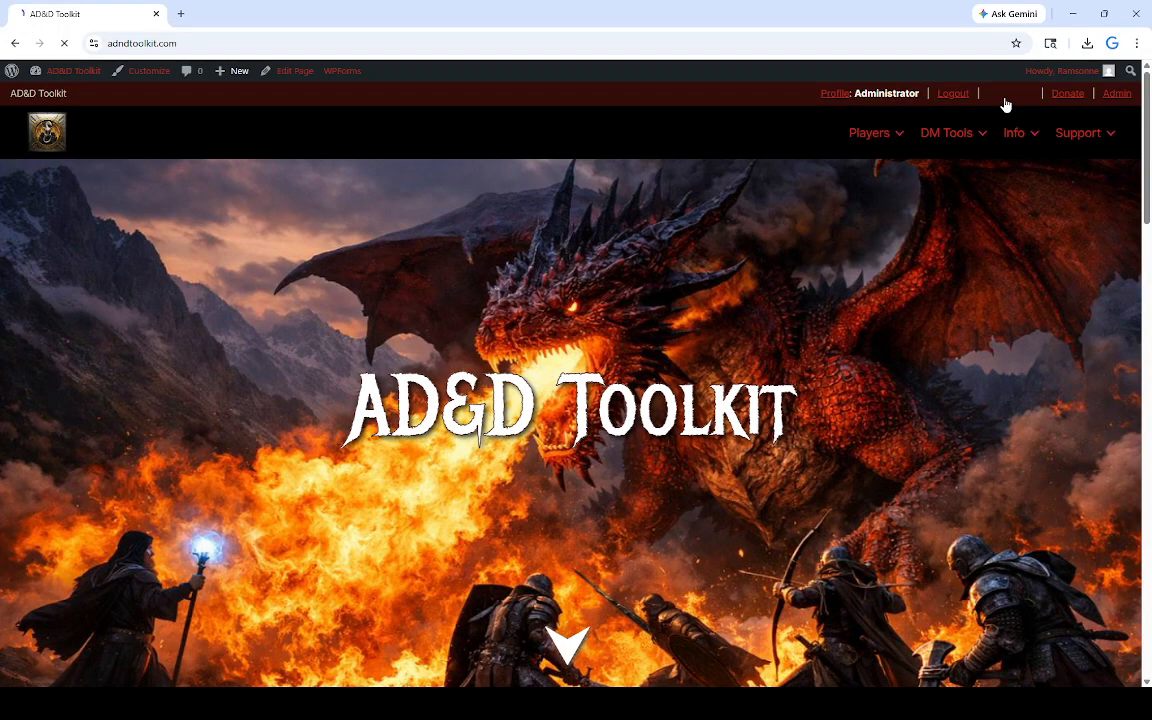
# Open the Campaign Manager for the Testing Campaign and expand the Create City module
pyautogui.click(1010, 93)
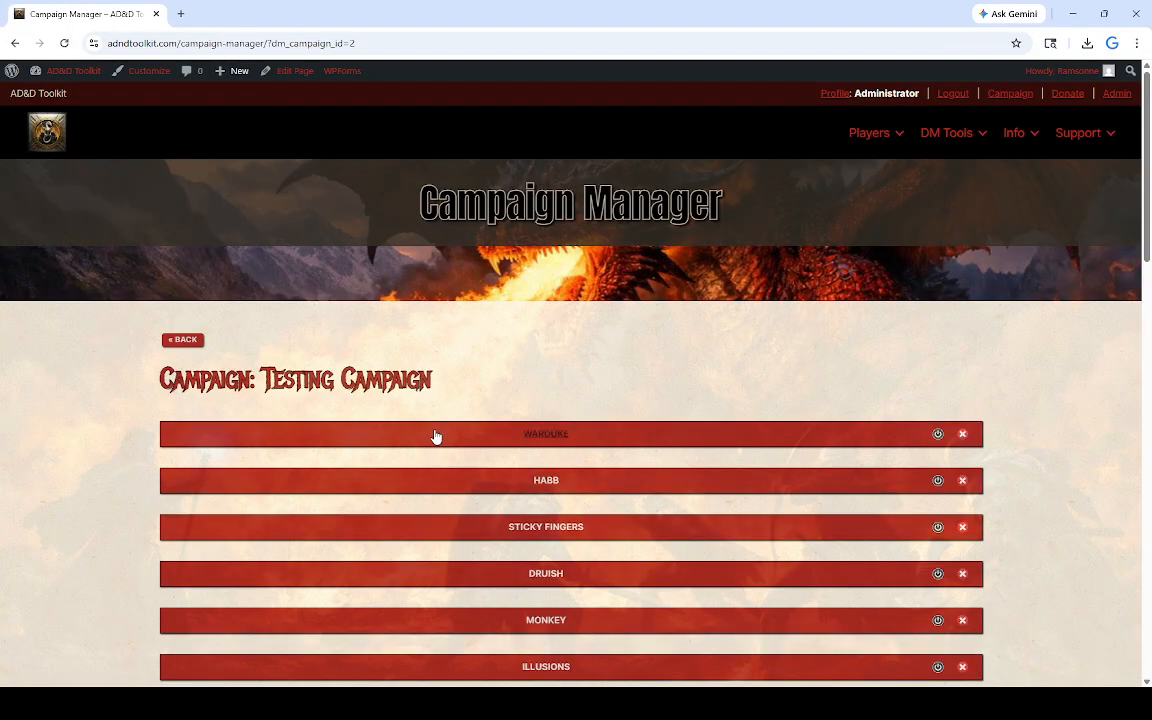
pyautogui.scroll(-11, 434, 437)
pyautogui.scroll(2, 328, 338)
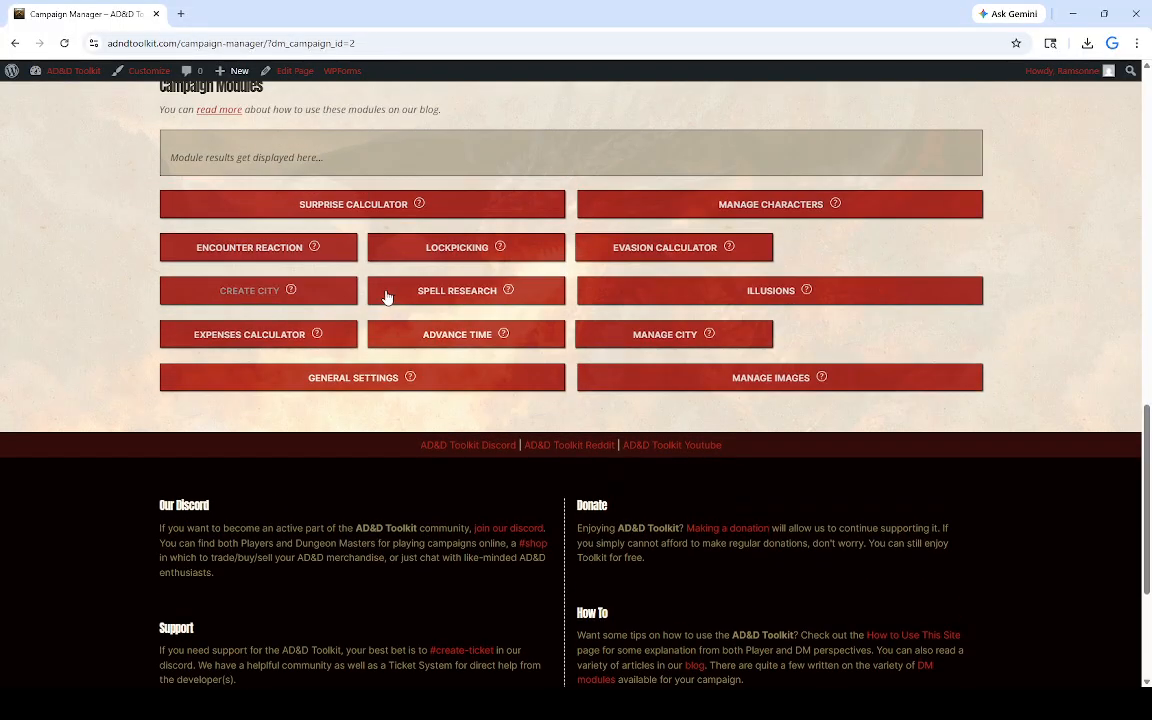
pyautogui.click(312, 292)
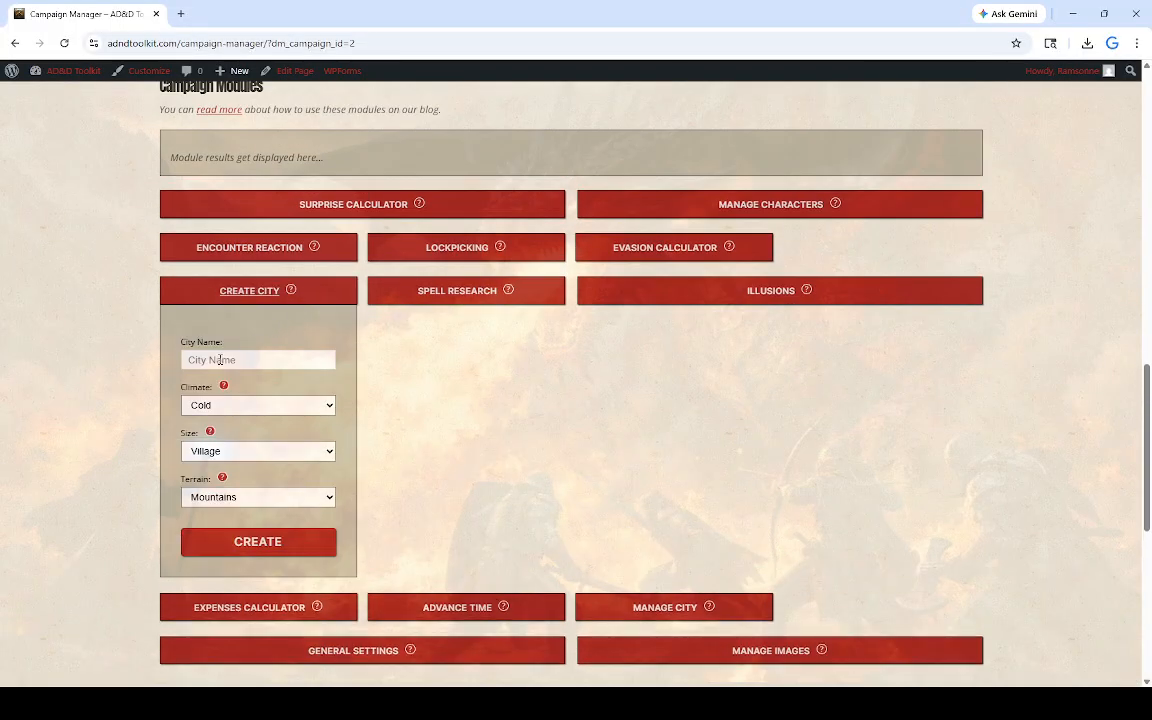
# Examine the name, climate, size and terrain fields of the Create City form and collapse it
pyautogui.click(219, 356)
pyautogui.doubleClick(184, 389)
pyautogui.doubleClick(188, 433)
pyautogui.moveTo(185, 481); pyautogui.dragTo(210, 484)
pyautogui.click(197, 483)
pyautogui.click(335, 299)
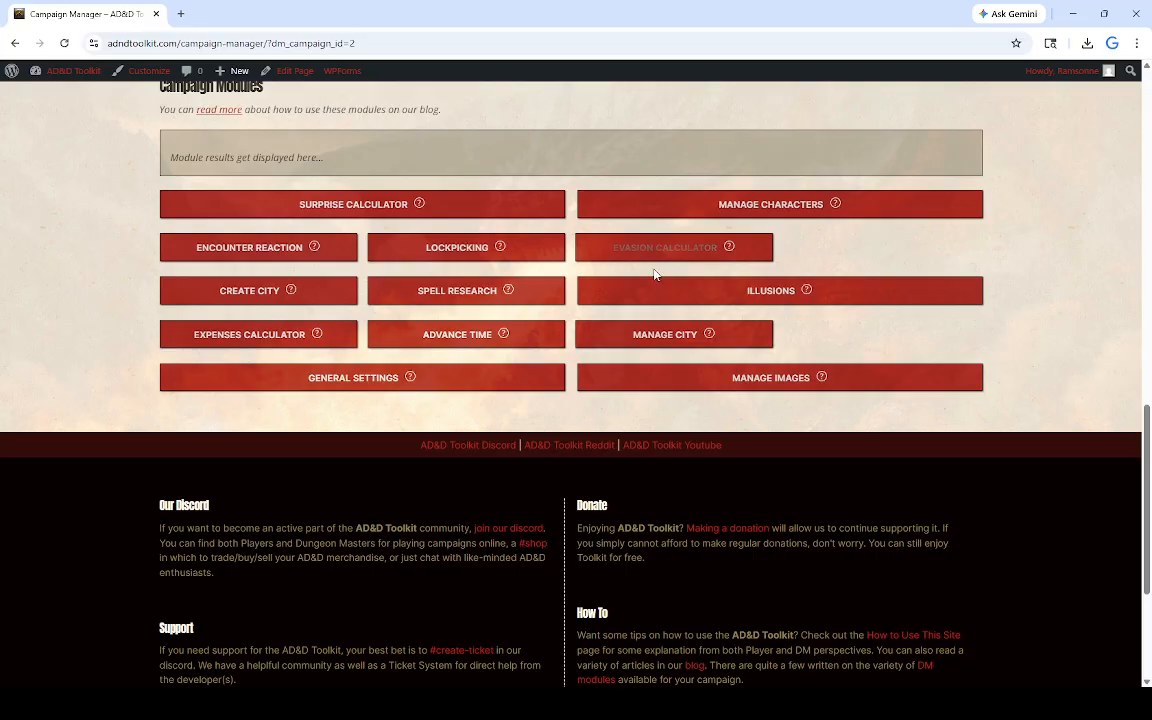
pyautogui.click(311, 302)
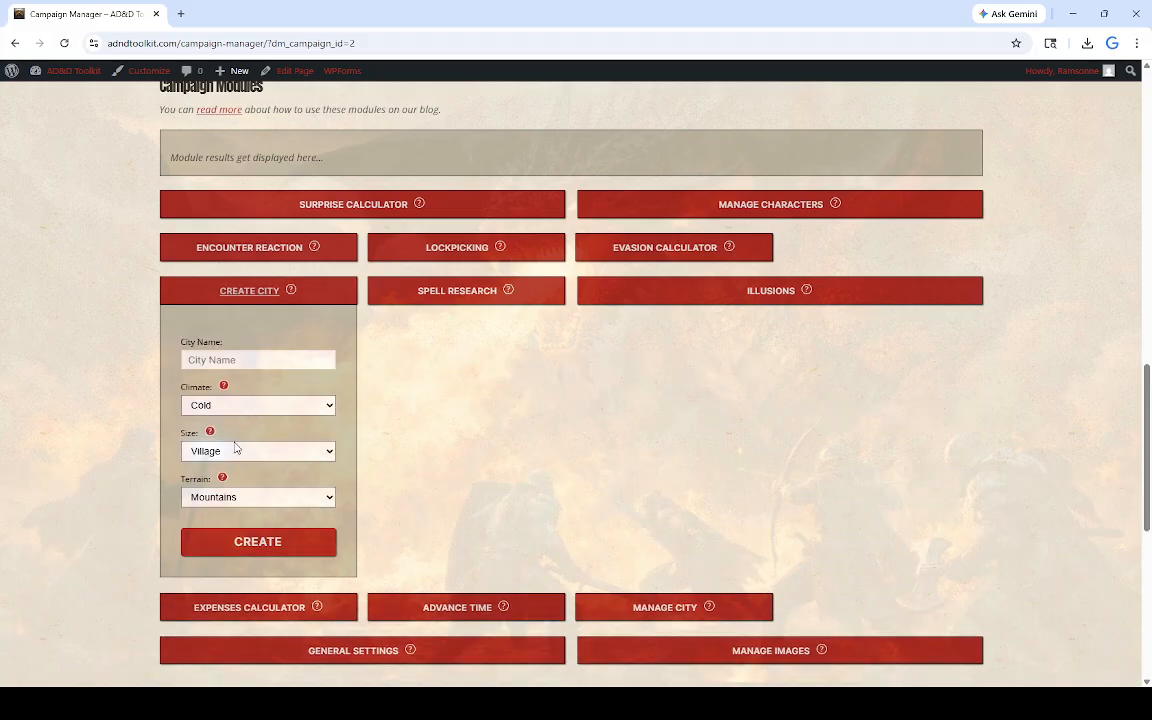
pyautogui.click(290, 290)
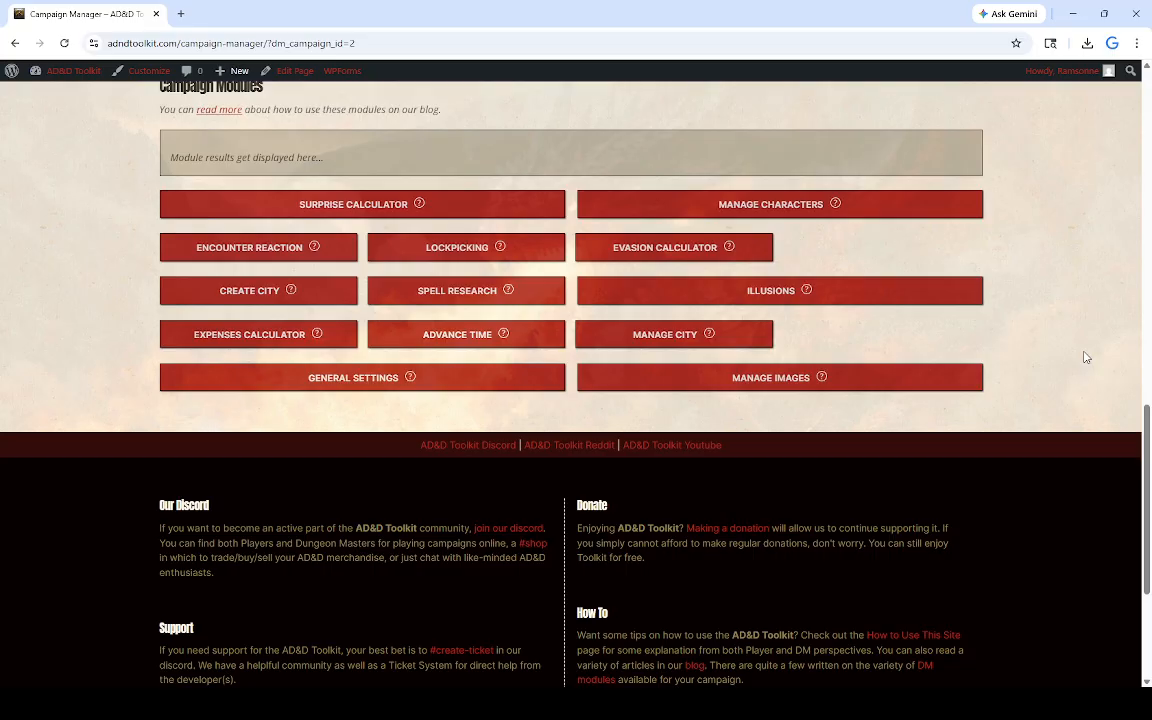
# Open My City of Arendelle in the City Manager and expand its city details for editing
pyautogui.click(753, 343)
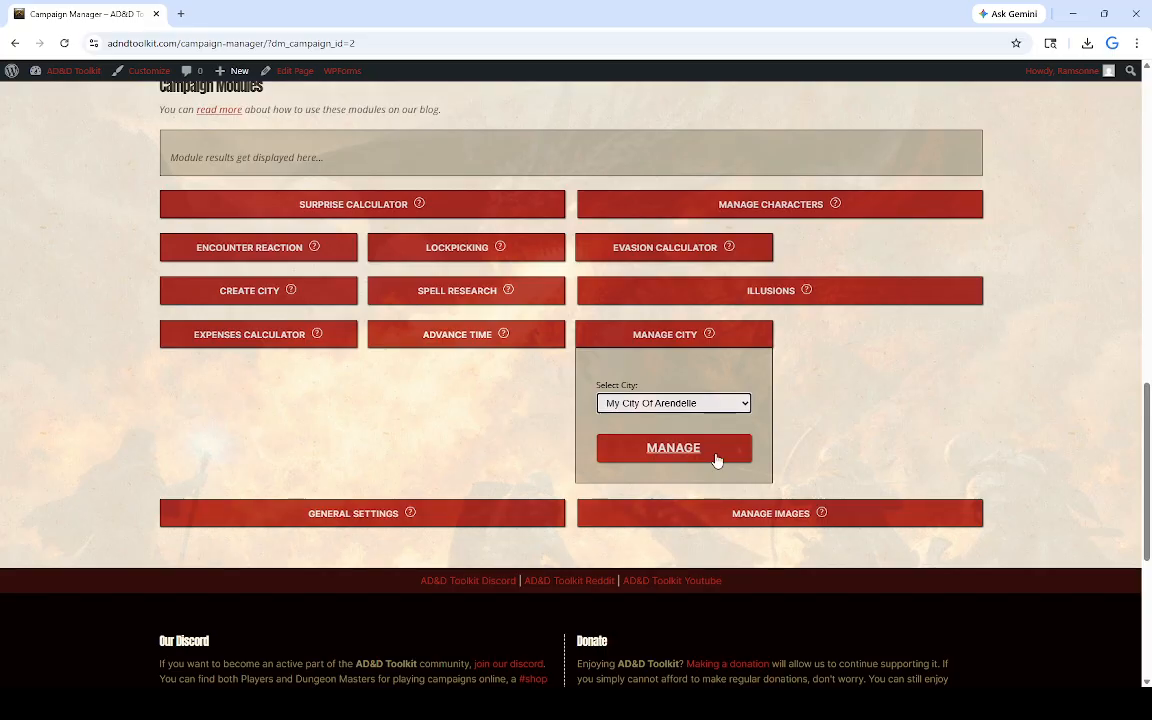
pyautogui.click(683, 445)
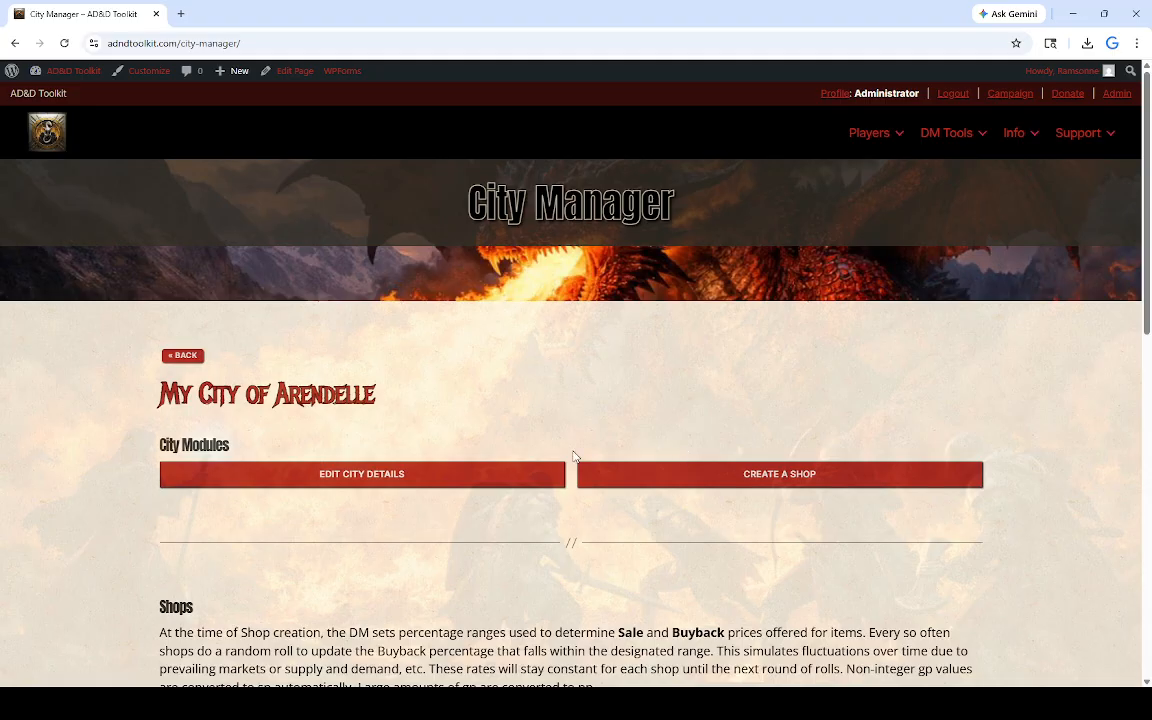
pyautogui.scroll(-2, 490, 425)
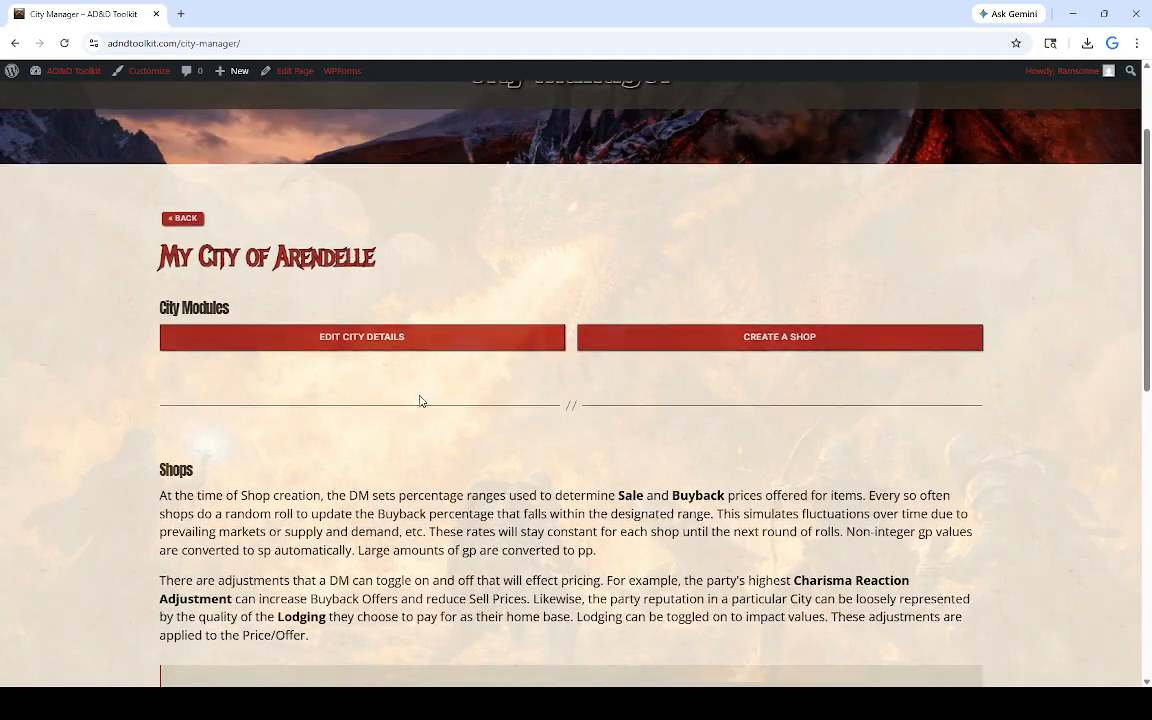
pyautogui.click(450, 337)
pyautogui.scroll(-3, 436, 359)
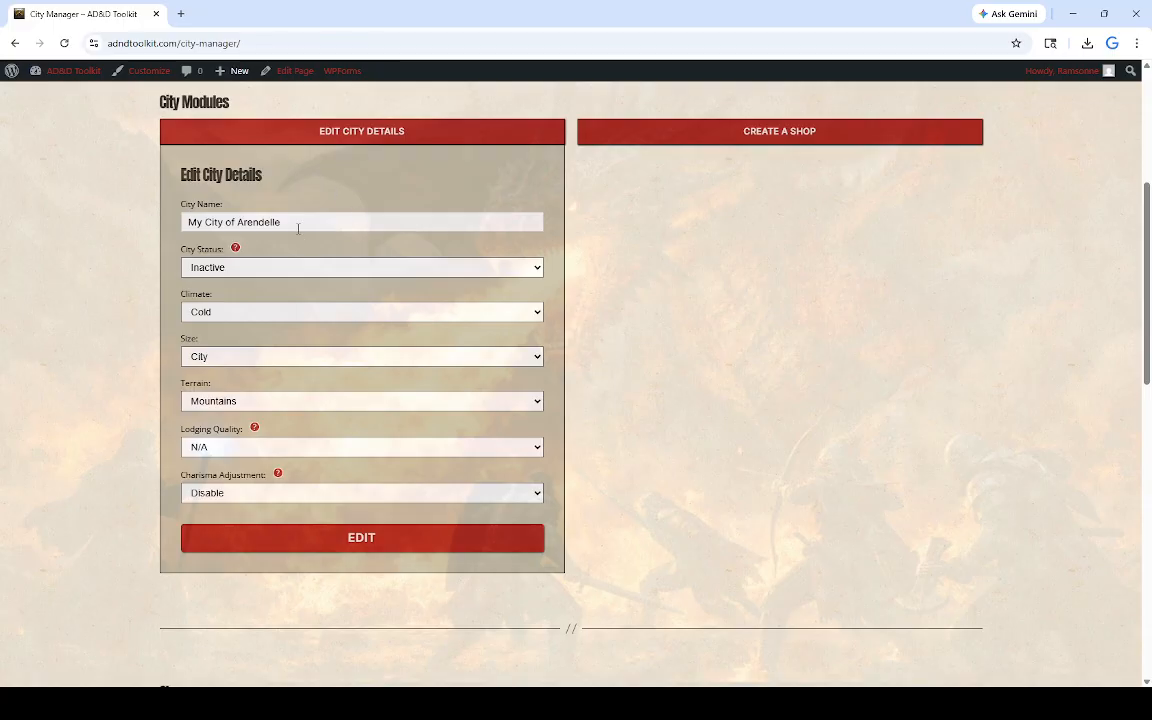
# Set the city status of My City of Arendelle to Active
pyautogui.moveTo(297, 225); pyautogui.dragTo(146, 210)
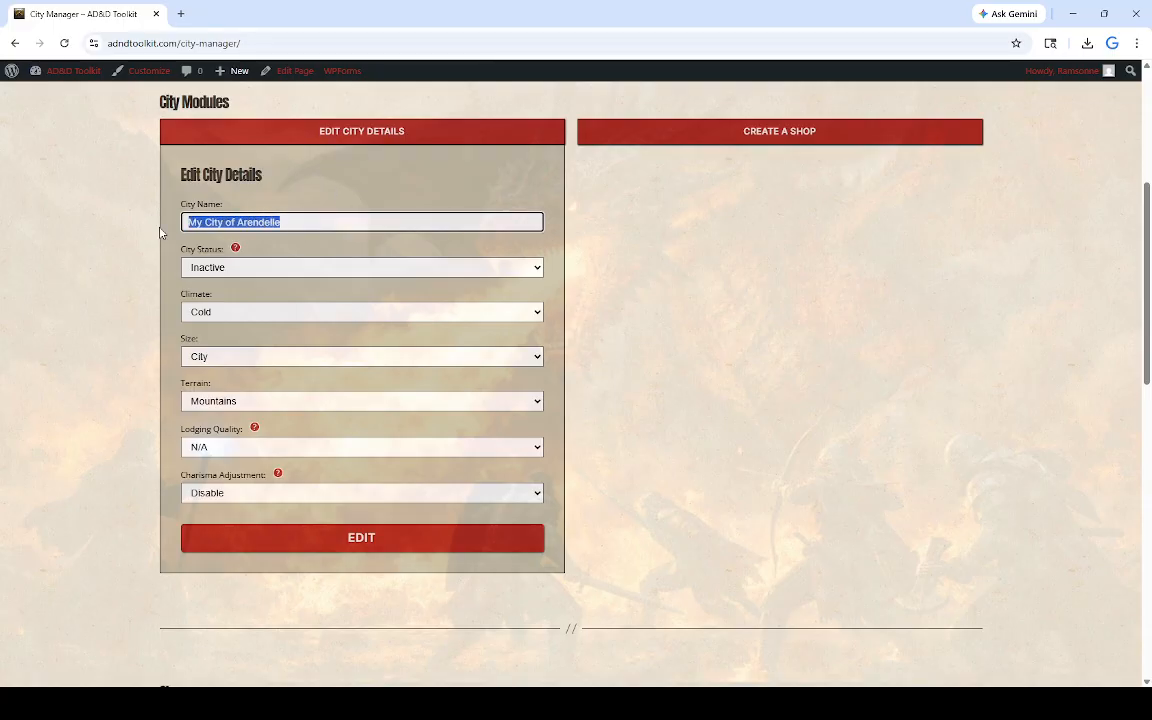
pyautogui.click(241, 271)
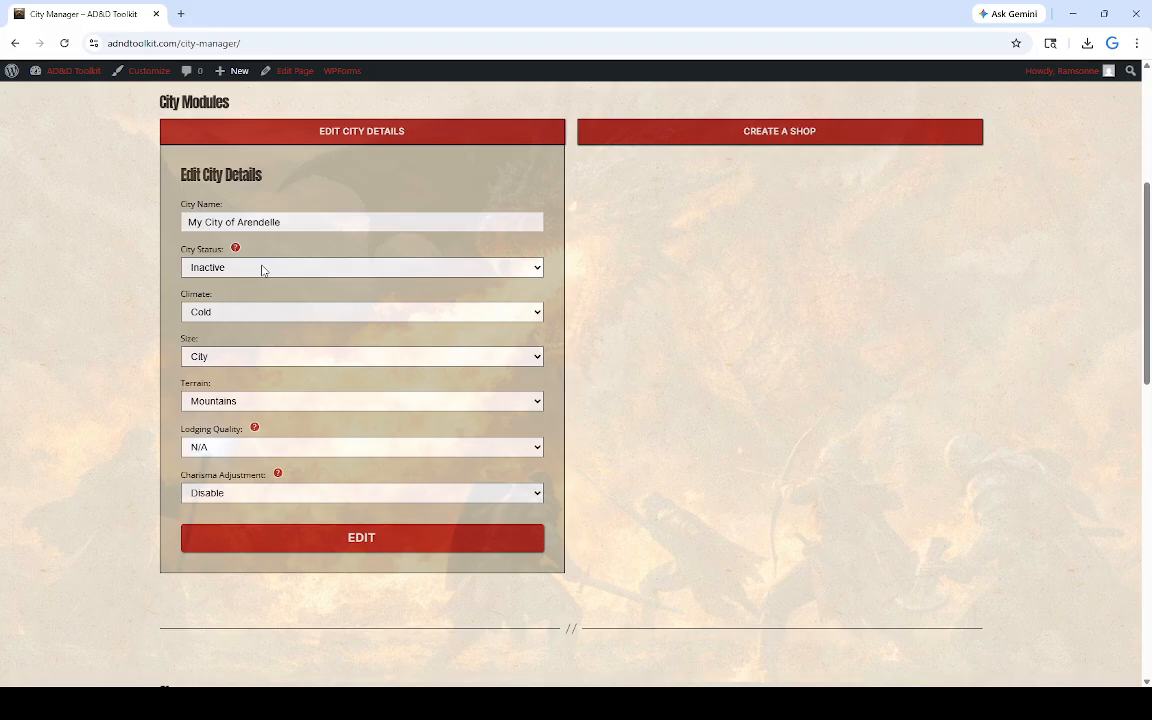
pyautogui.click(223, 292)
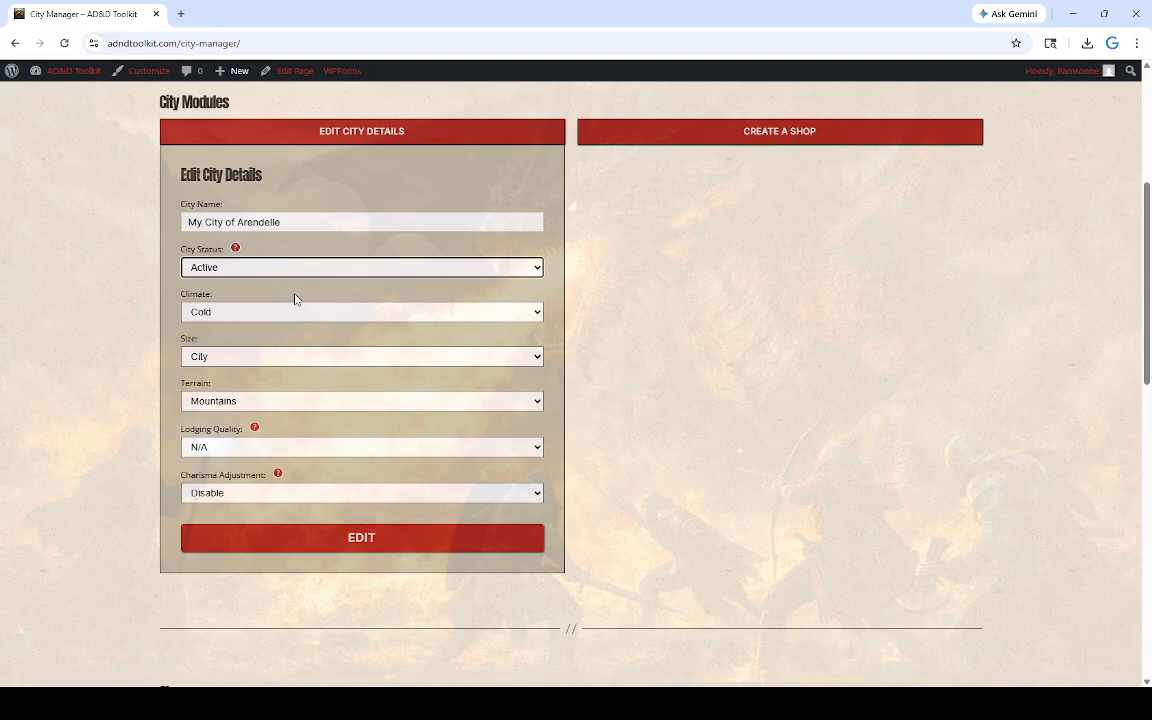
# Review the climate, size and terrain settings in the city details
pyautogui.click(240, 316)
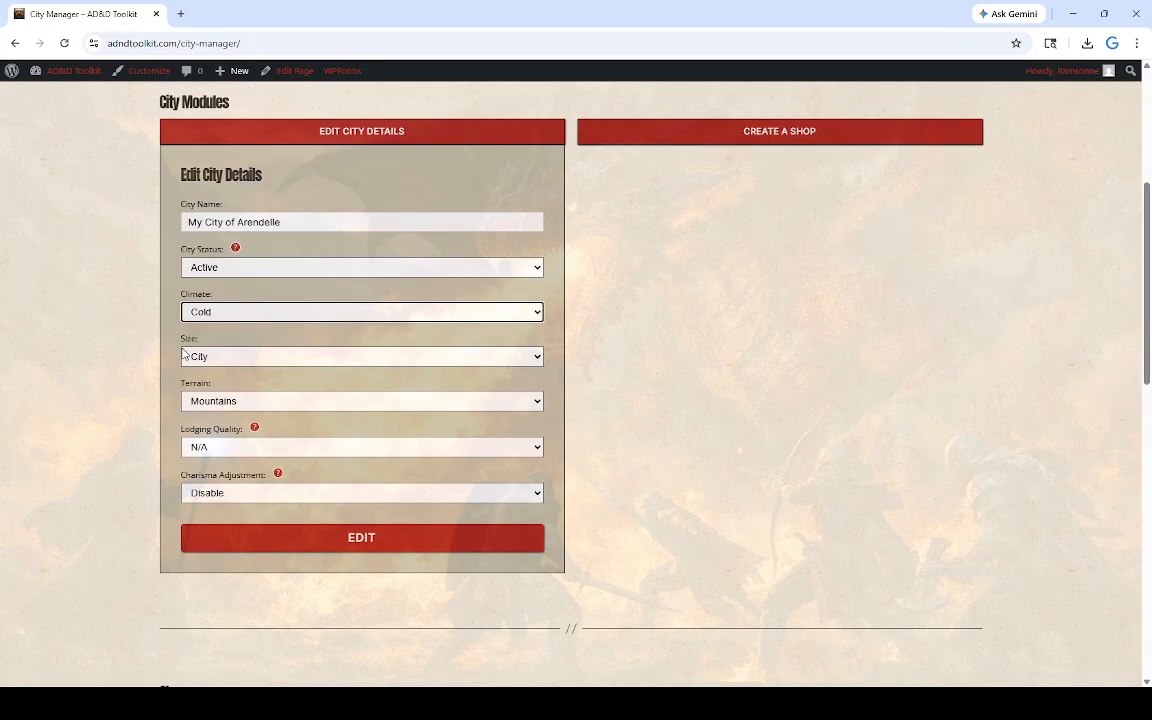
pyautogui.moveTo(202, 341); pyautogui.dragTo(180, 339)
pyautogui.moveTo(213, 384); pyautogui.dragTo(180, 384)
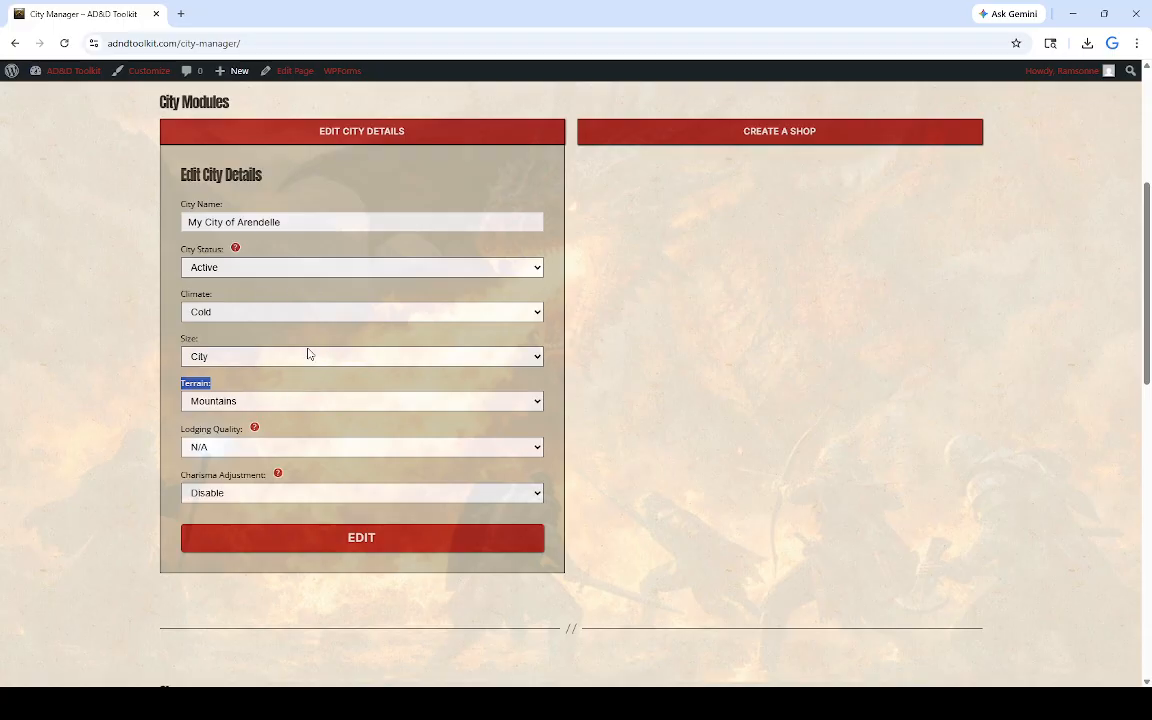
pyautogui.click(245, 360)
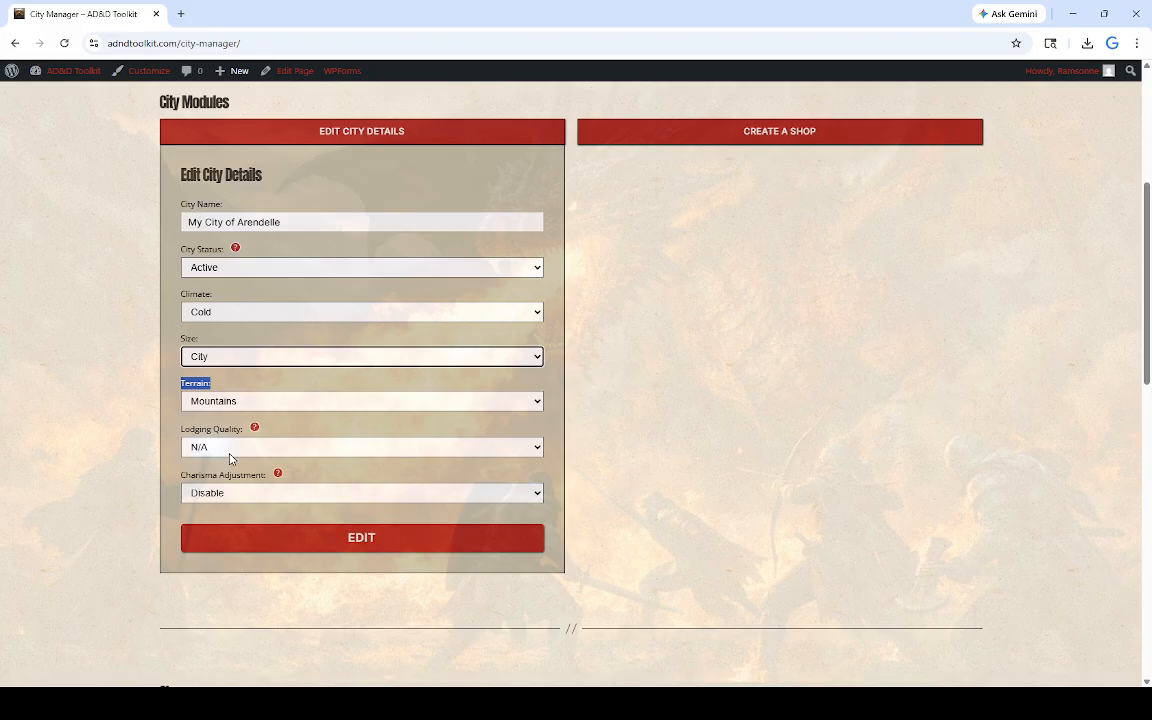
# Try Wretched and Wealthy as the city's lodging quality
pyautogui.moveTo(242, 431); pyautogui.dragTo(182, 432)
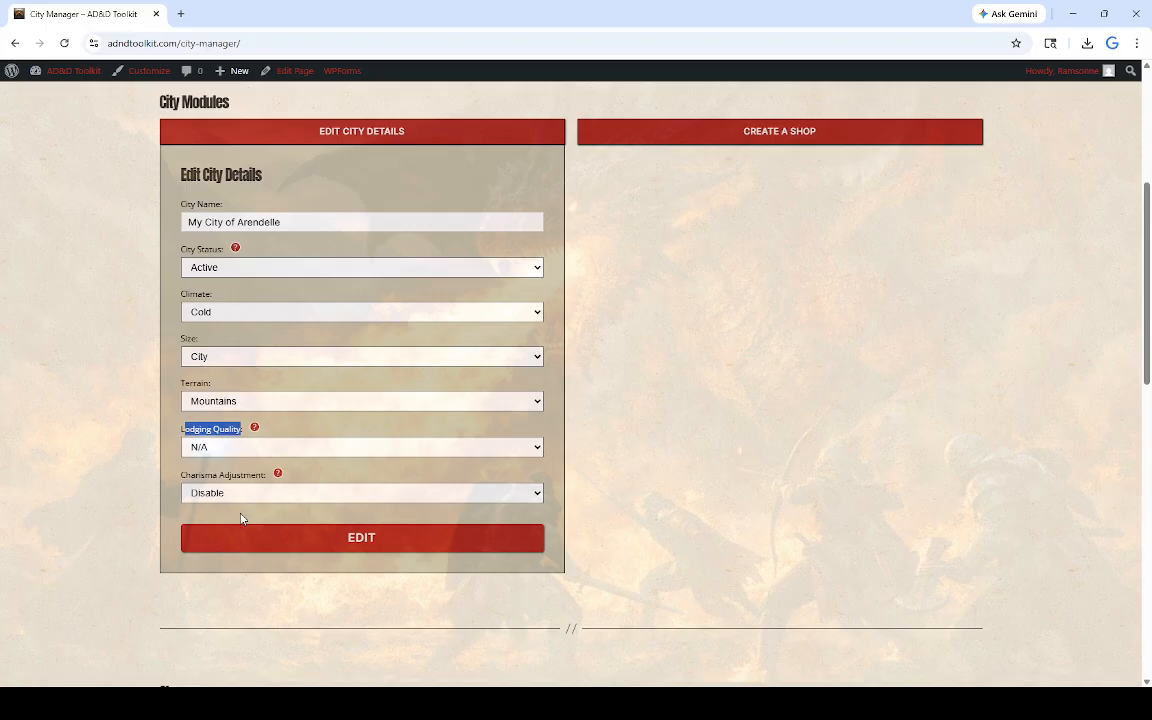
pyautogui.click(218, 489)
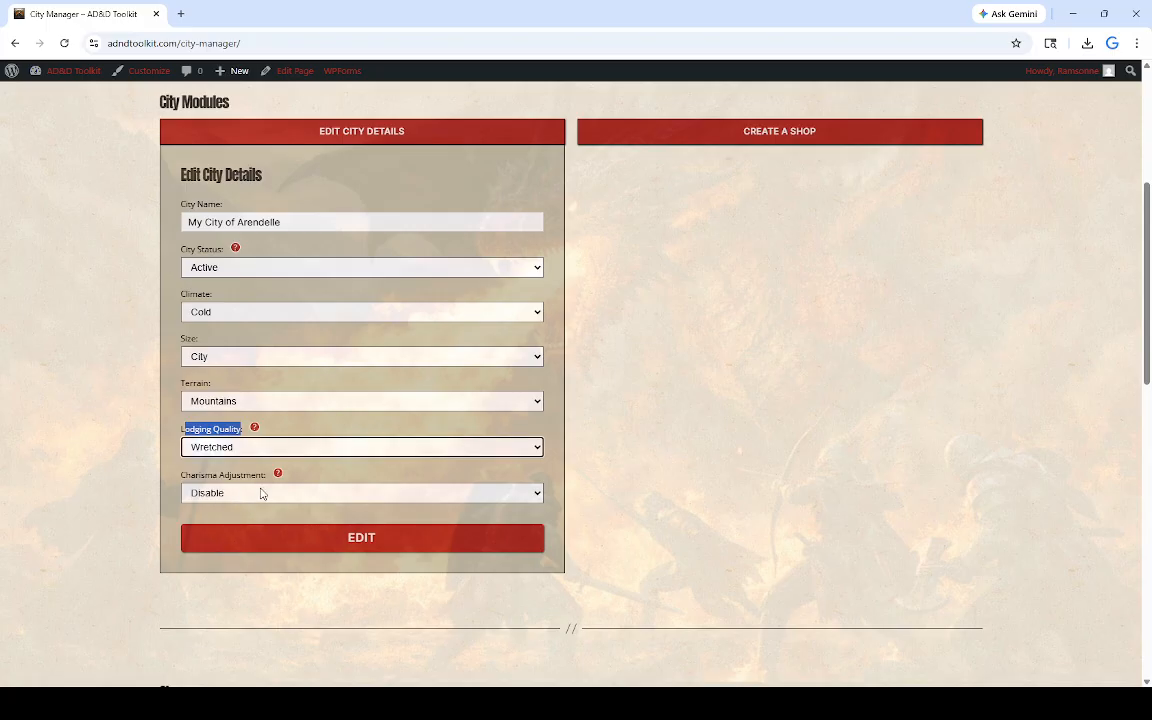
pyautogui.click(285, 432)
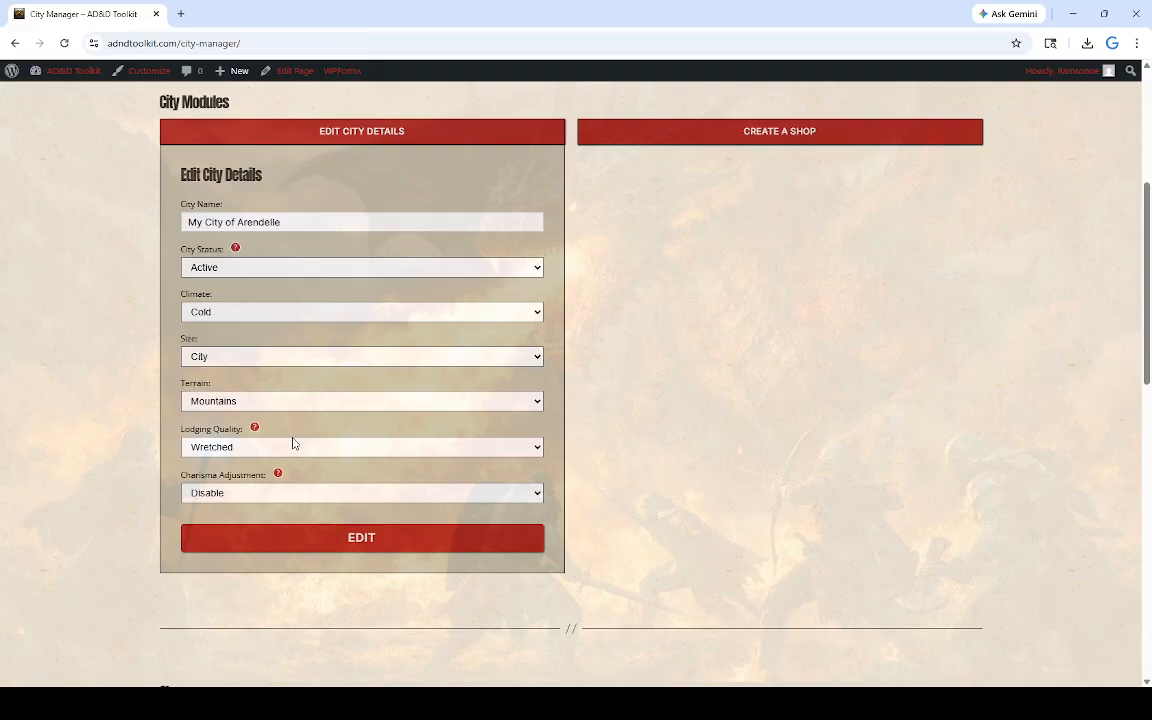
pyautogui.click(294, 450)
pyautogui.click(246, 548)
pyautogui.click(253, 456)
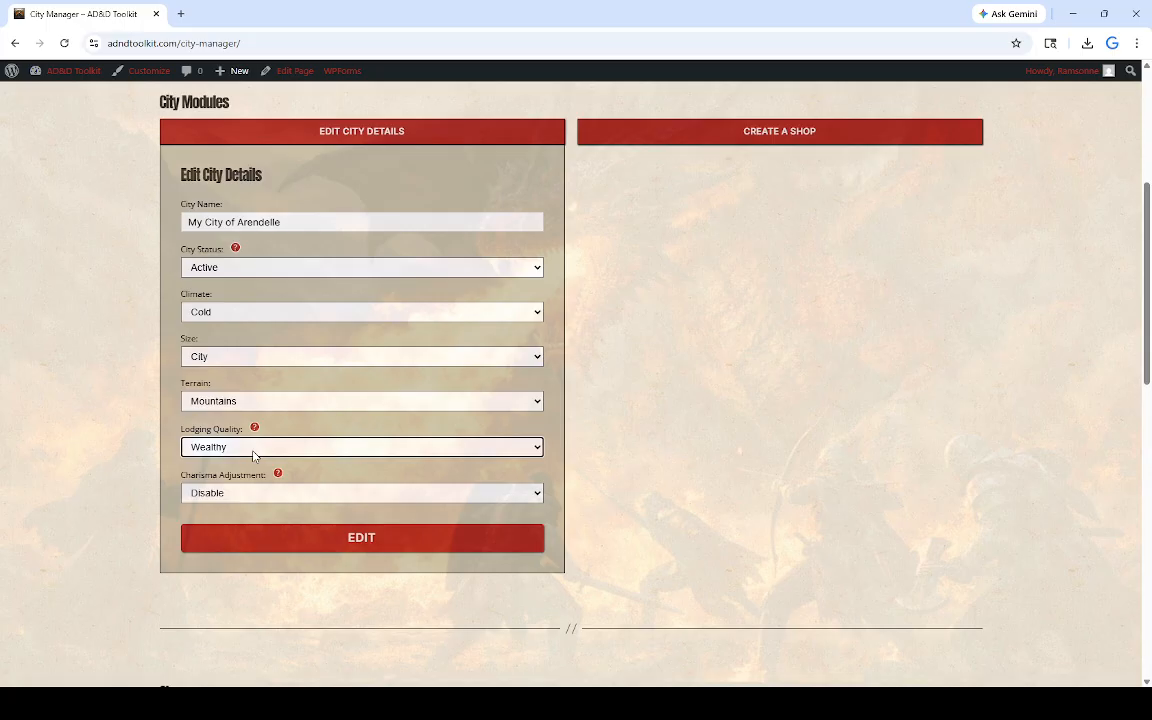
pyautogui.click(253, 456)
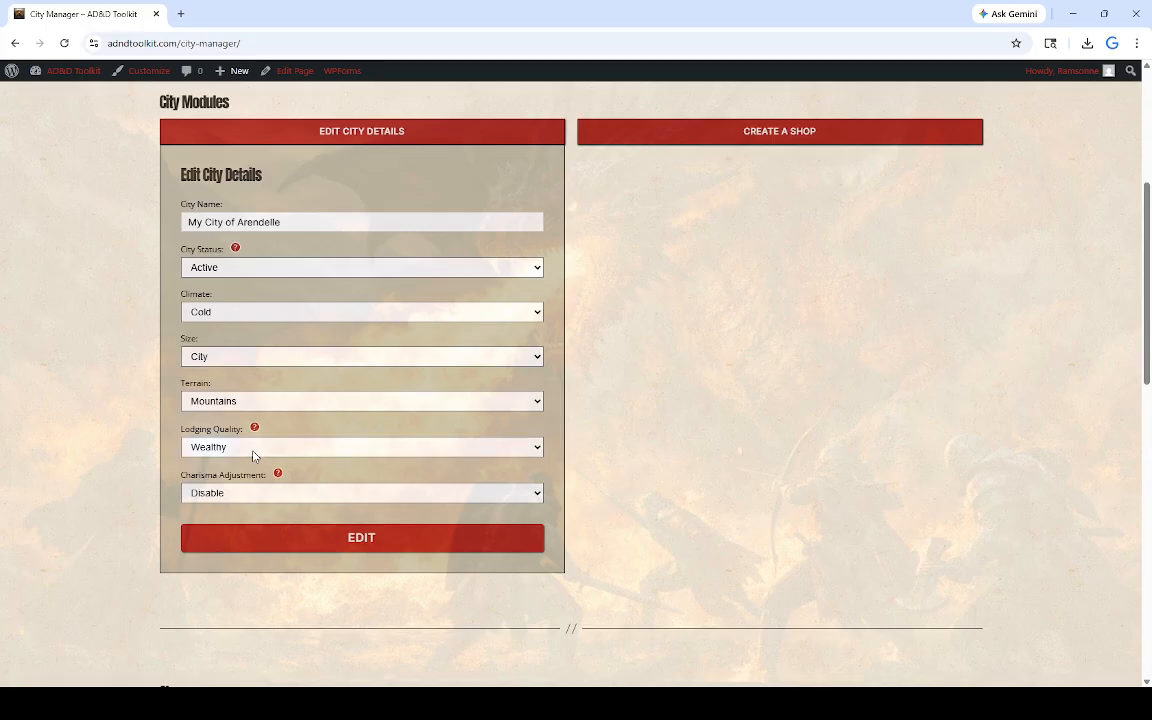
pyautogui.click(252, 476)
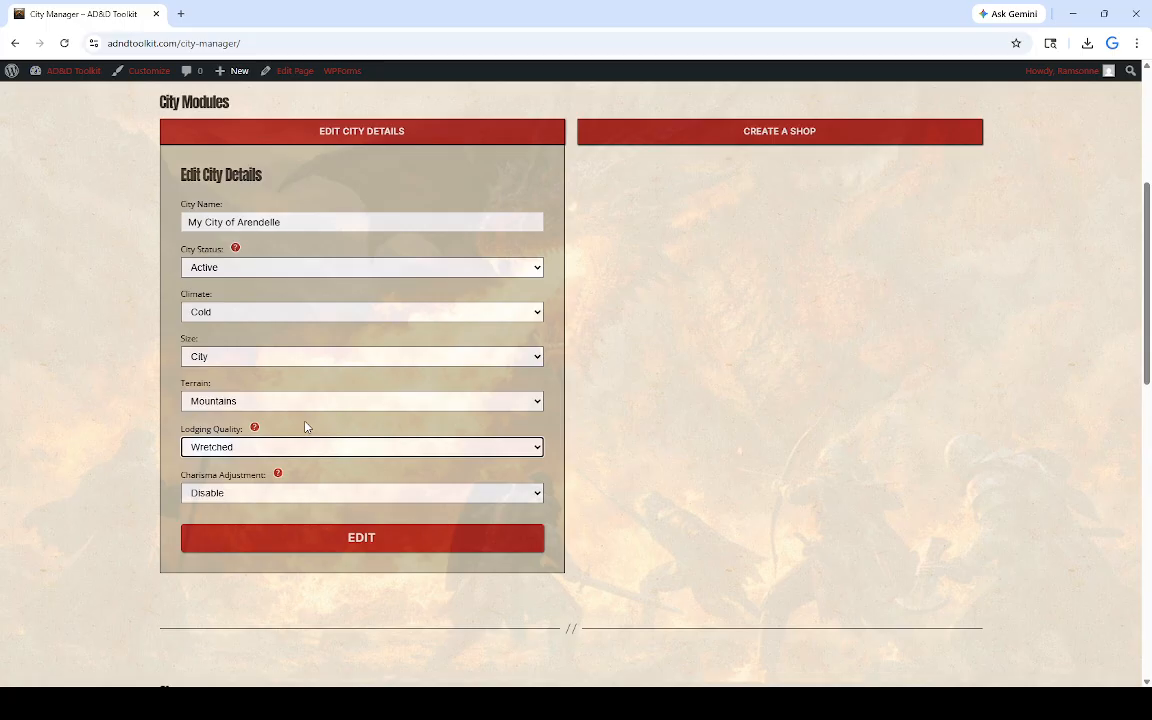
# Set the city's lodging quality to Wealthy
pyautogui.click(320, 452)
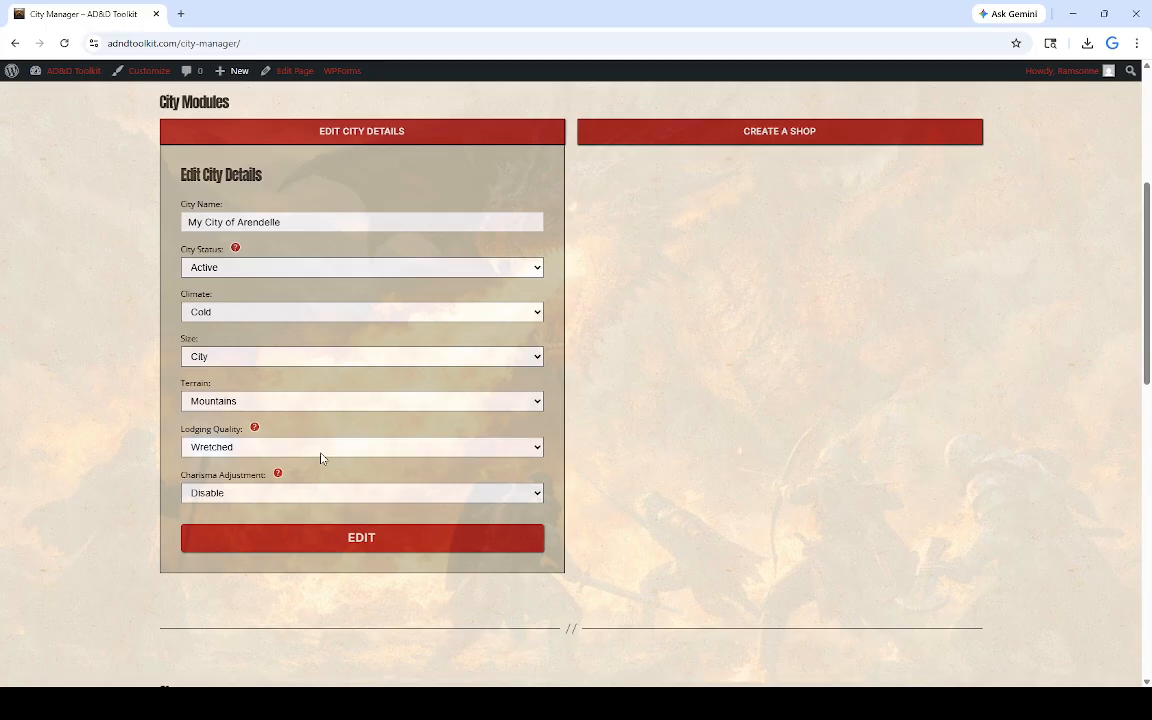
pyautogui.click(263, 552)
# Examine the Charisma Adjustment options with Disable selected, and collapse the city details
pyautogui.moveTo(241, 476); pyautogui.dragTo(185, 479)
pyautogui.click(243, 530)
pyautogui.click(353, 473)
pyautogui.click(273, 493)
pyautogui.click(241, 511)
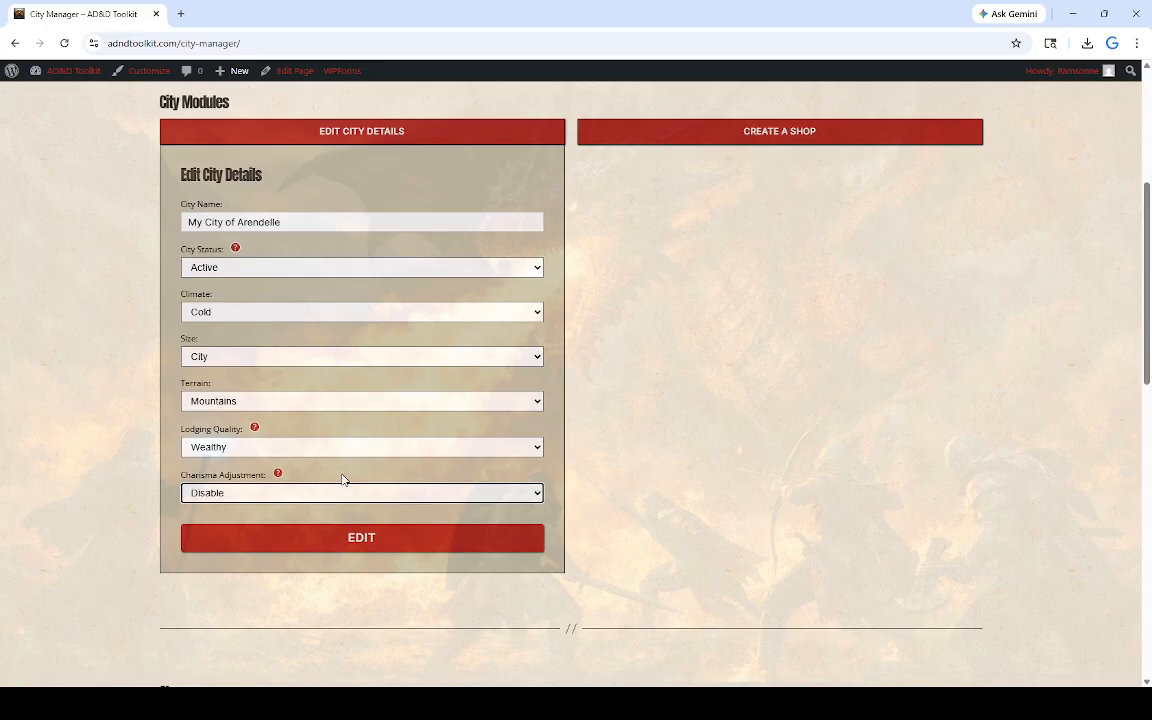
pyautogui.click(342, 474)
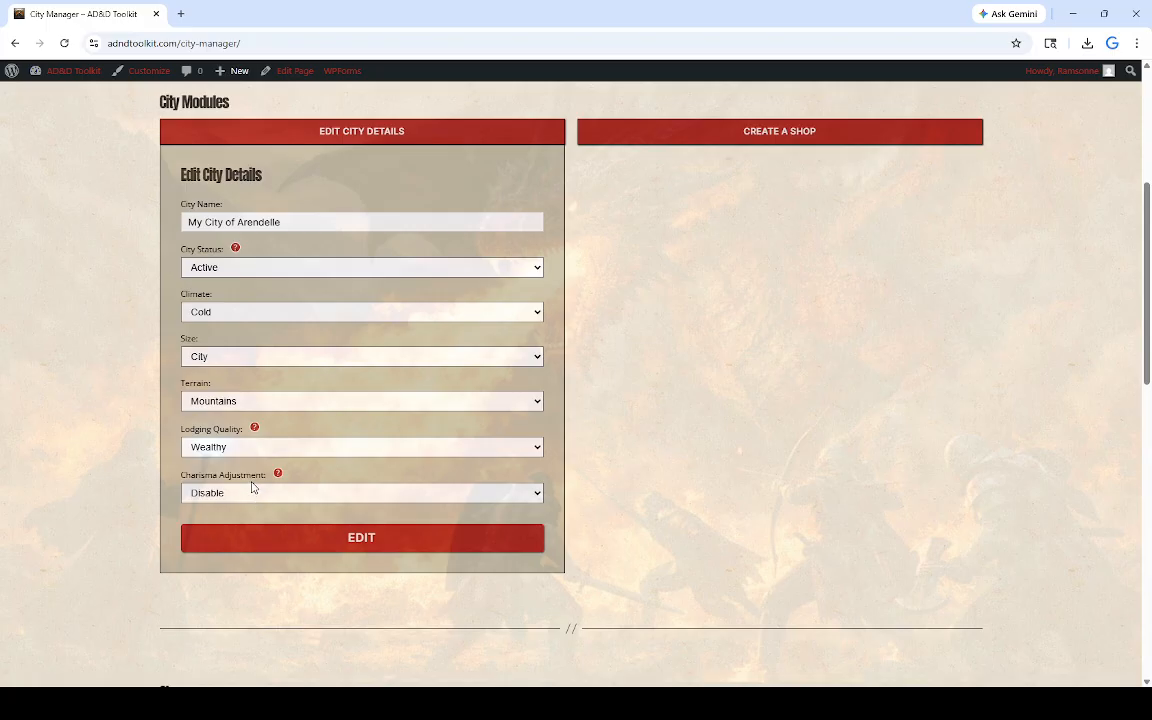
pyautogui.moveTo(252, 481); pyautogui.dragTo(199, 482)
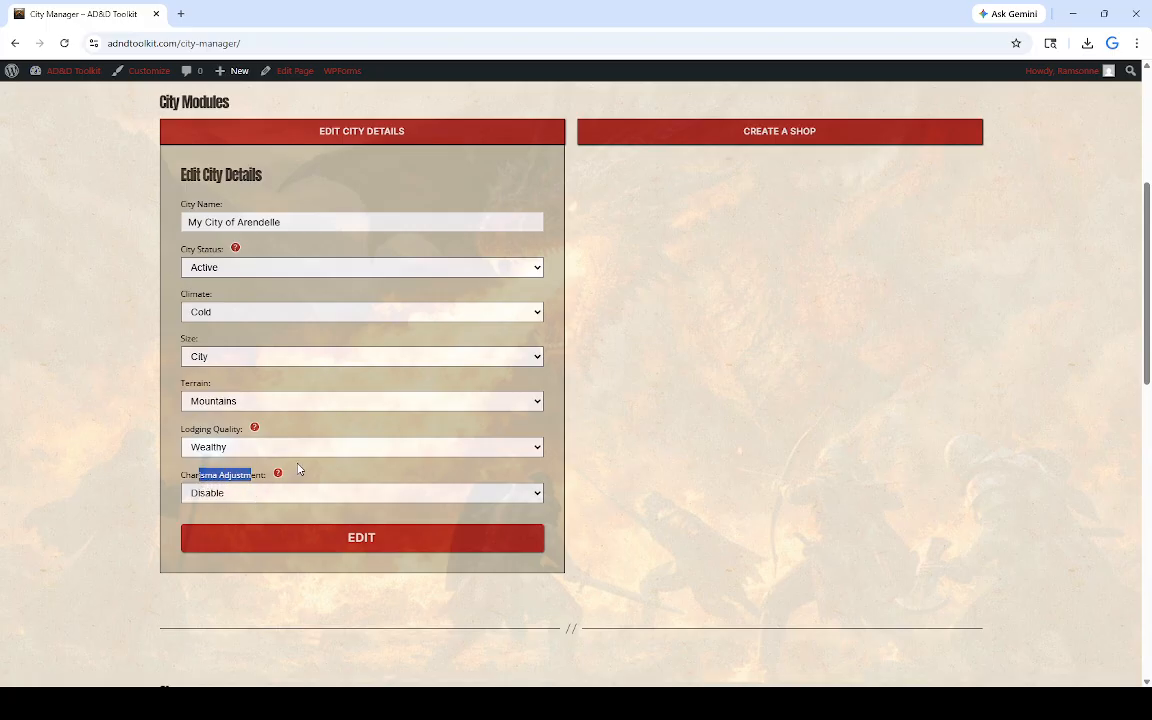
pyautogui.click(352, 469)
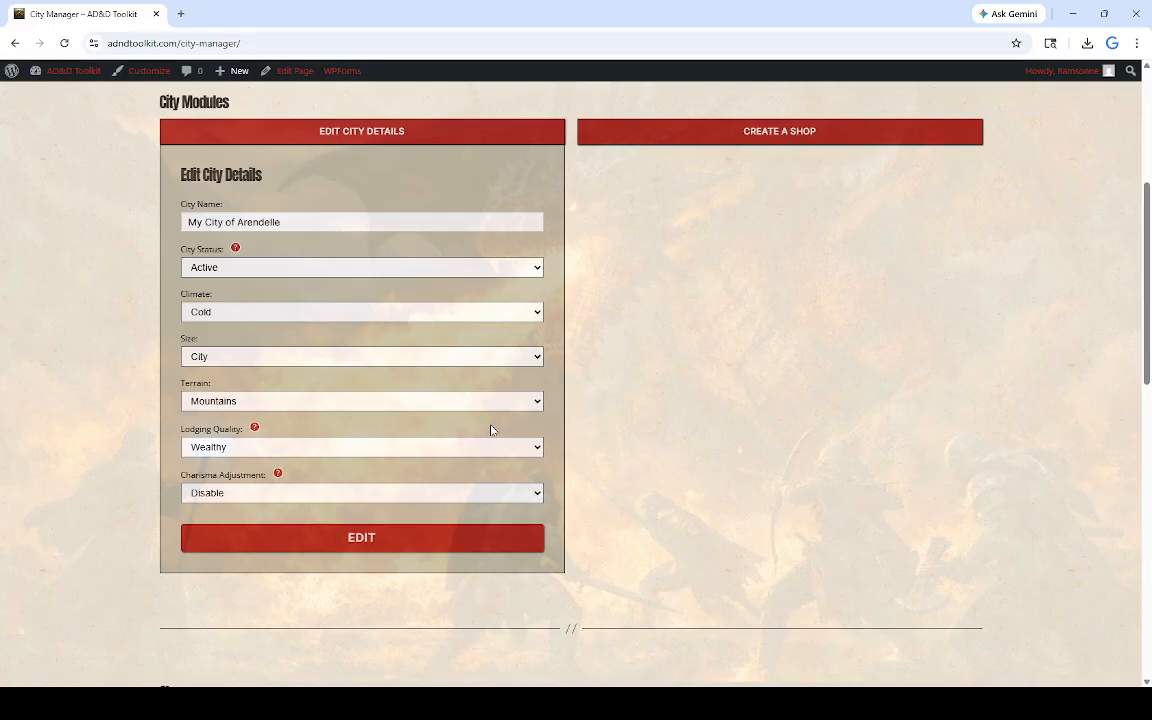
pyautogui.click(457, 140)
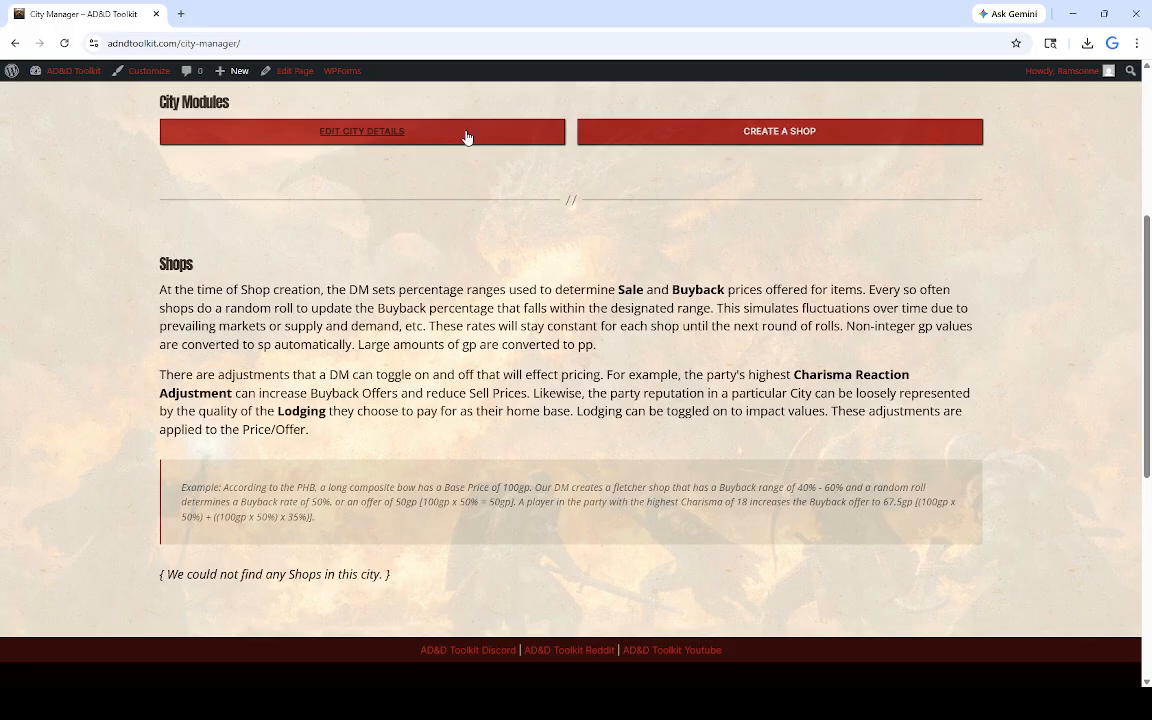
# Start a new shop for the city, naming it Trusty Anvil with the Blacksmith category
pyautogui.click(868, 138)
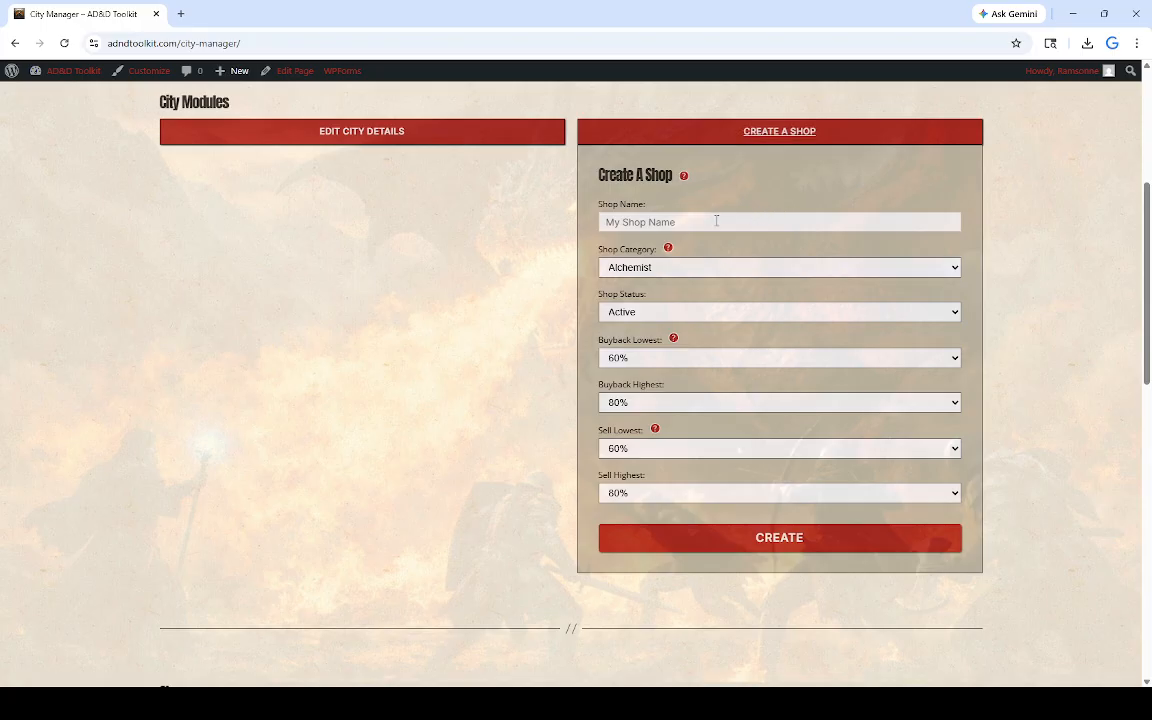
pyautogui.click(671, 224)
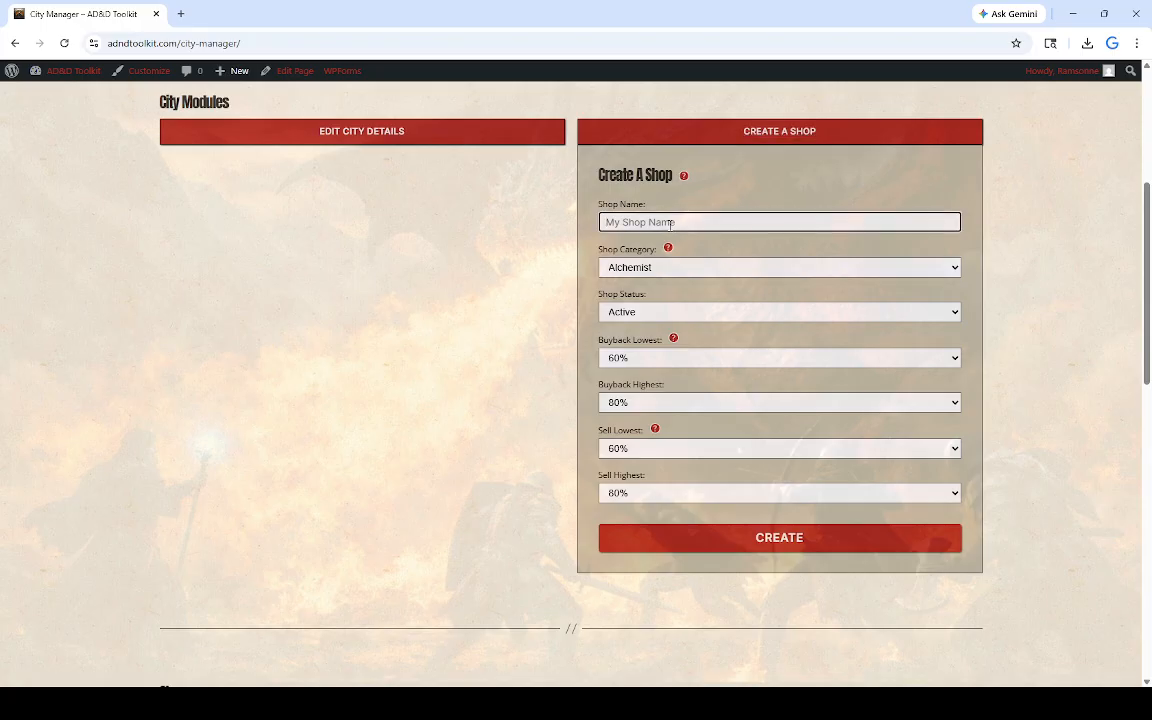
pyautogui.write('Trusty Anvil')
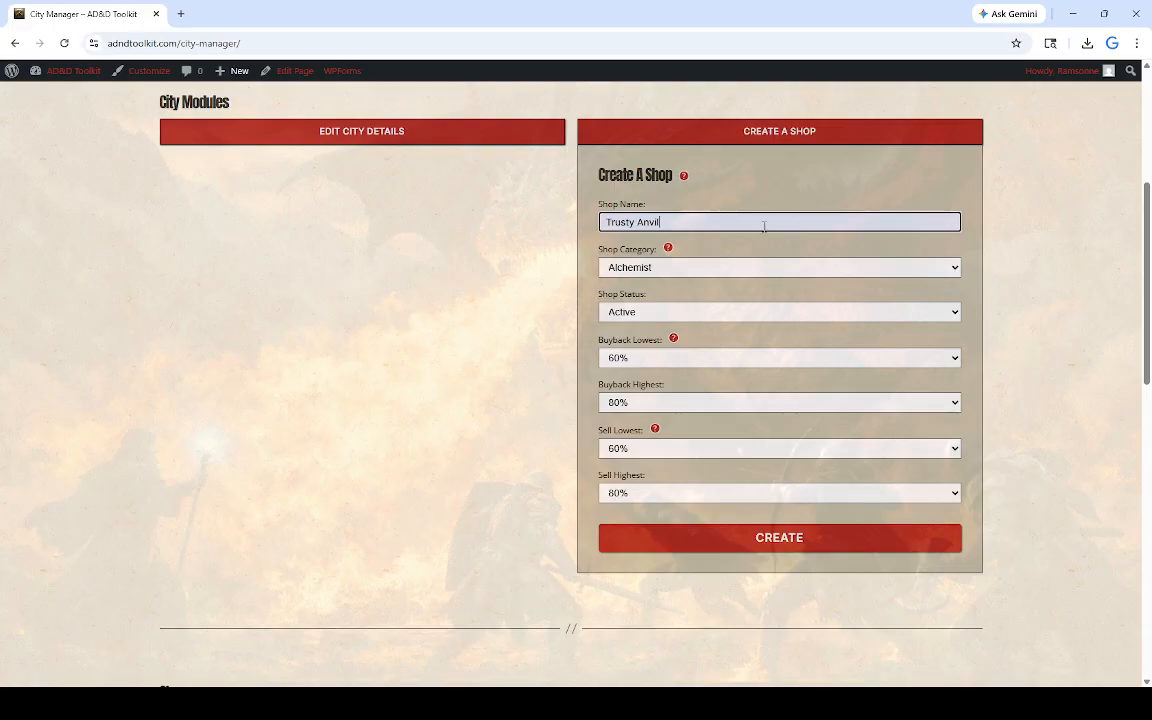
pyautogui.click(683, 269)
pyautogui.click(644, 336)
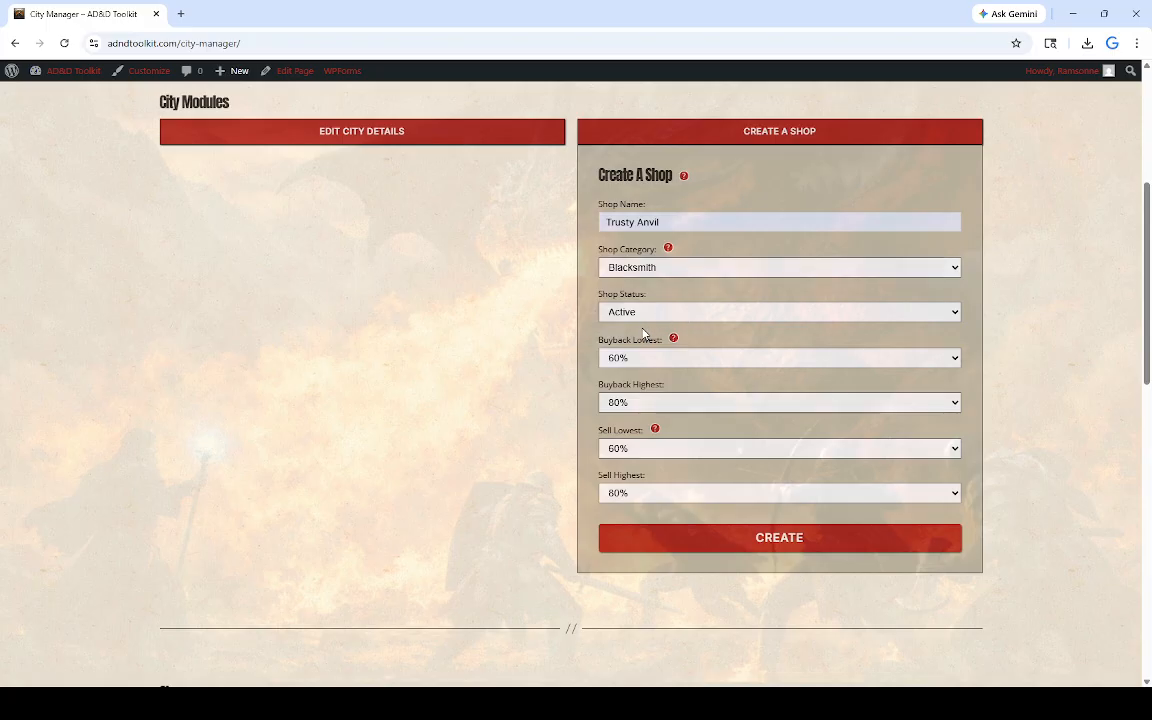
# Try Inactive as the new shop's status and set it back to Active
pyautogui.click(656, 314)
pyautogui.click(645, 341)
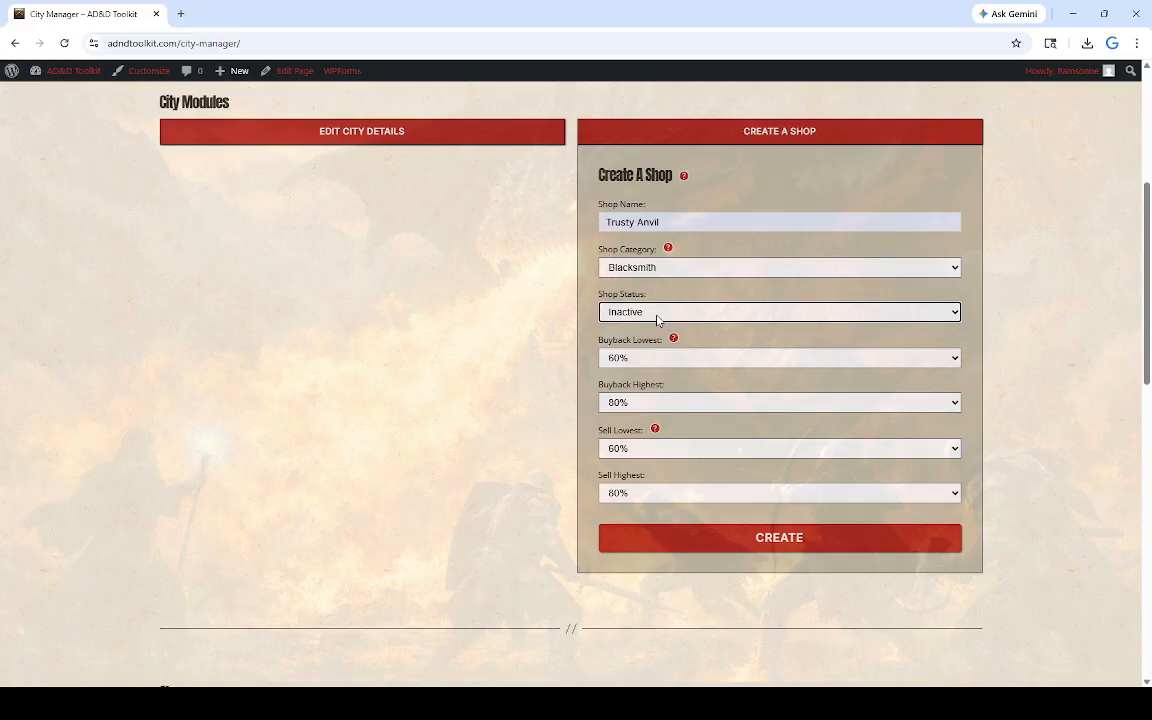
pyautogui.click(656, 317)
pyautogui.click(653, 331)
# Examine the lowest and highest percentage fields for buyback and sell in the new shop form
pyautogui.moveTo(602, 340); pyautogui.dragTo(648, 343)
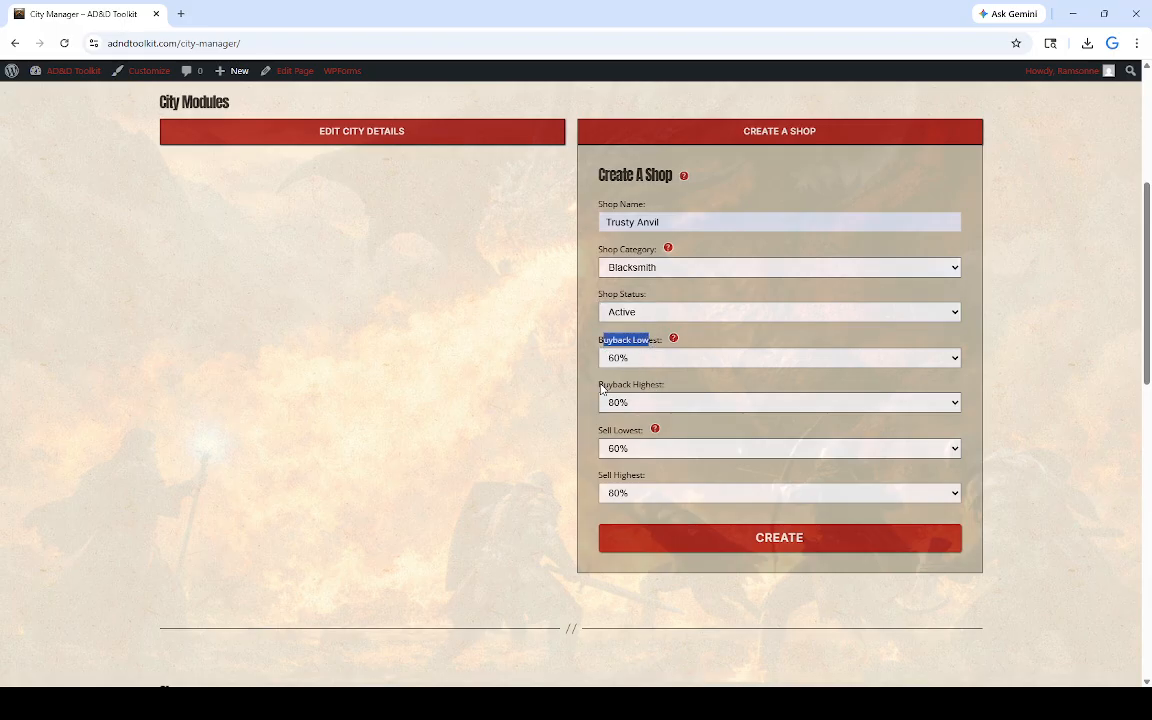
pyautogui.moveTo(599, 384); pyautogui.dragTo(659, 389)
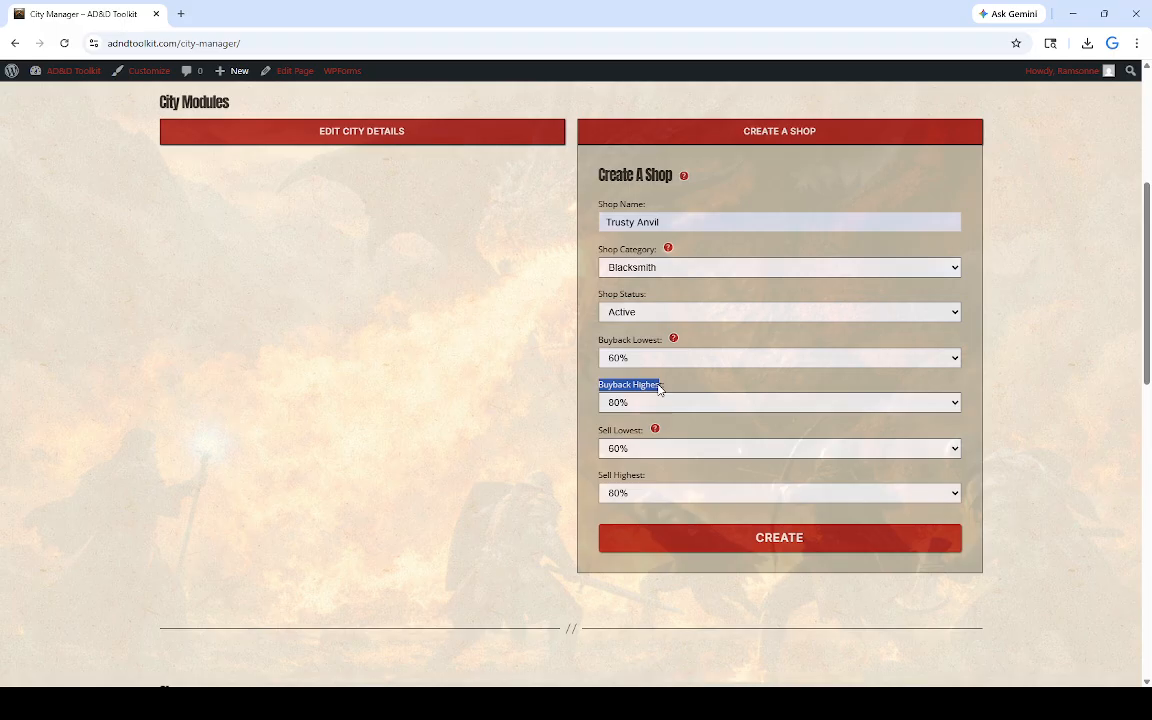
pyautogui.moveTo(599, 340); pyautogui.dragTo(641, 347)
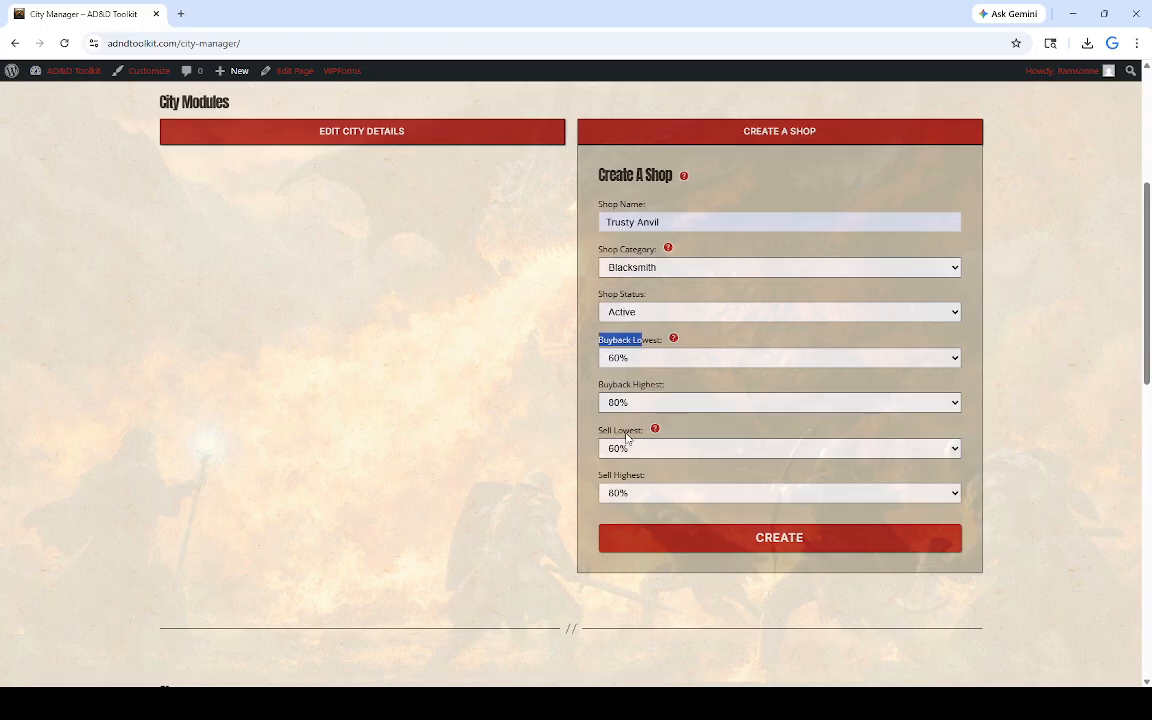
pyautogui.moveTo(599, 431); pyautogui.dragTo(629, 436)
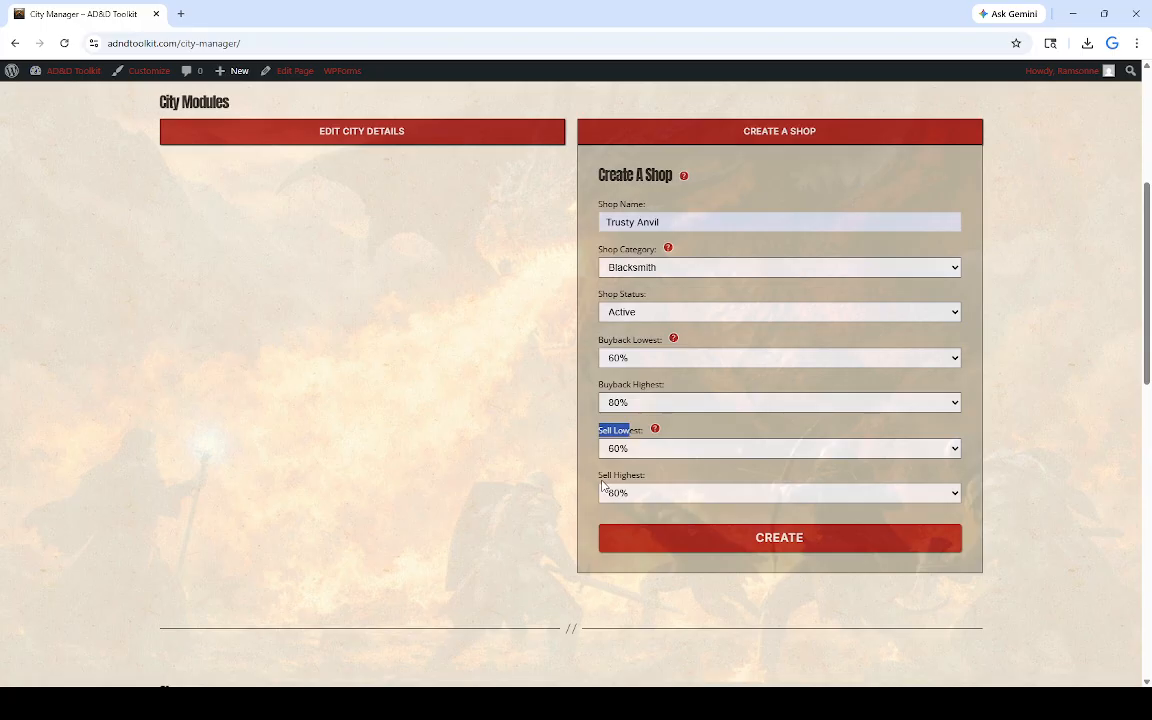
pyautogui.moveTo(599, 476); pyautogui.dragTo(644, 480)
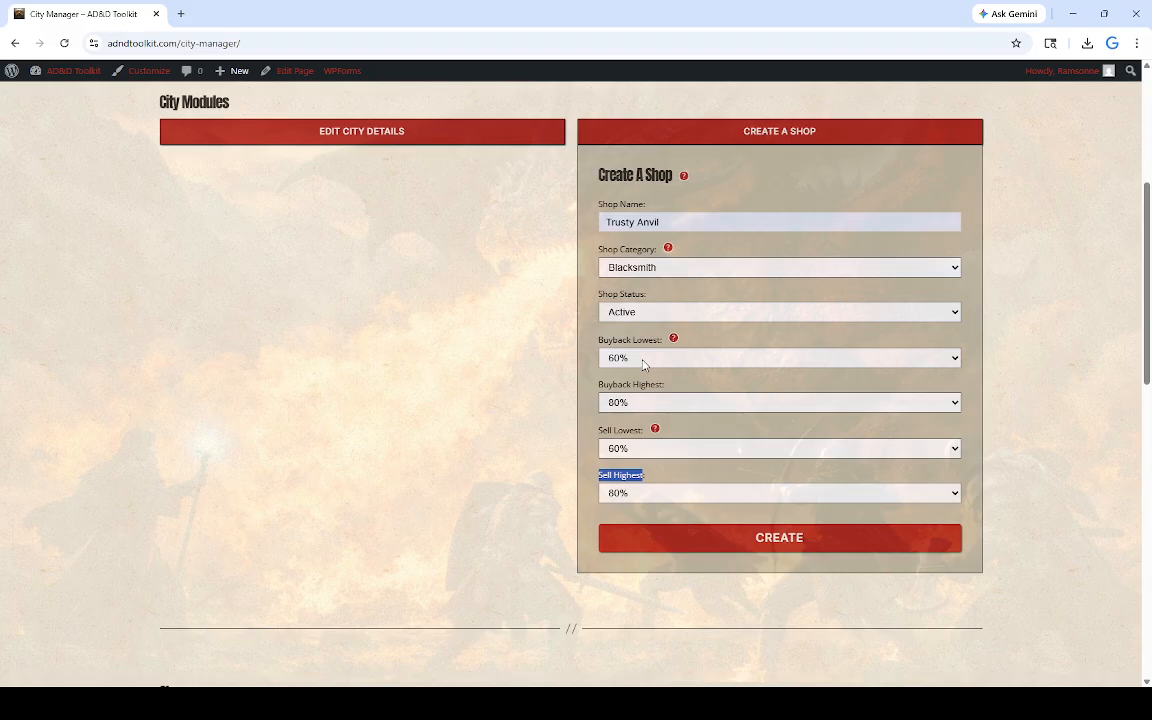
# Set the new shop's lowest buyback to 20%, keeping the highest buyback at 80%
pyautogui.moveTo(602, 340); pyautogui.dragTo(653, 347)
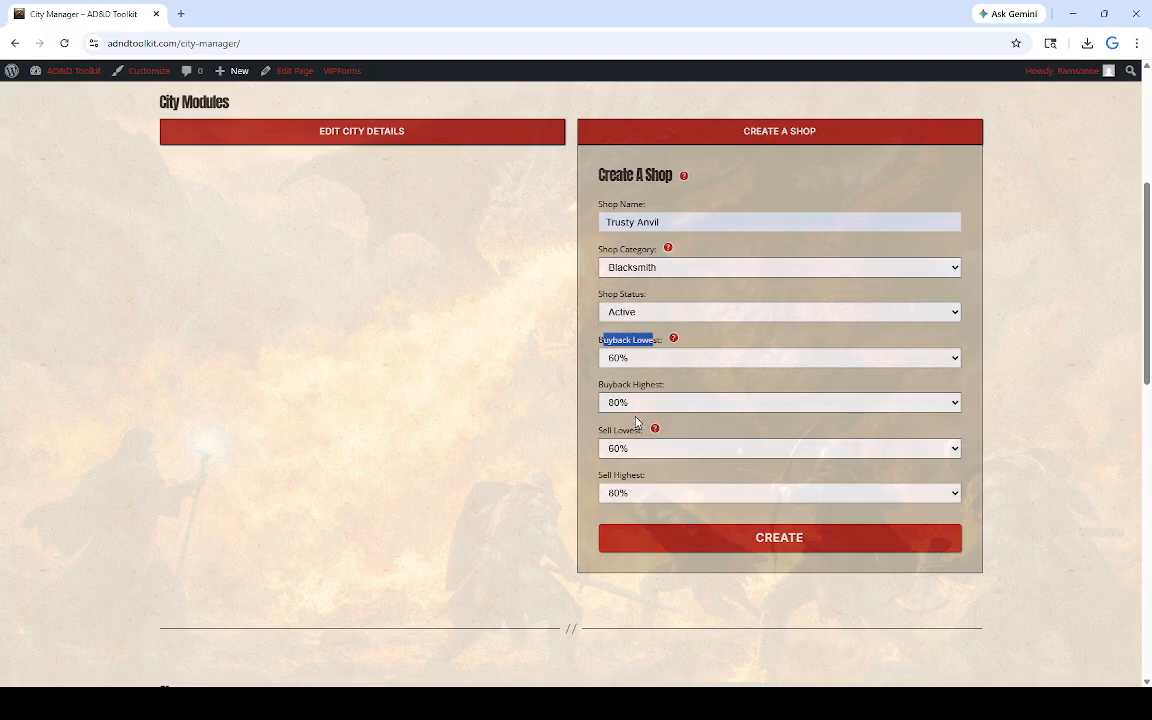
pyautogui.click(637, 397)
pyautogui.click(654, 398)
pyautogui.click(709, 385)
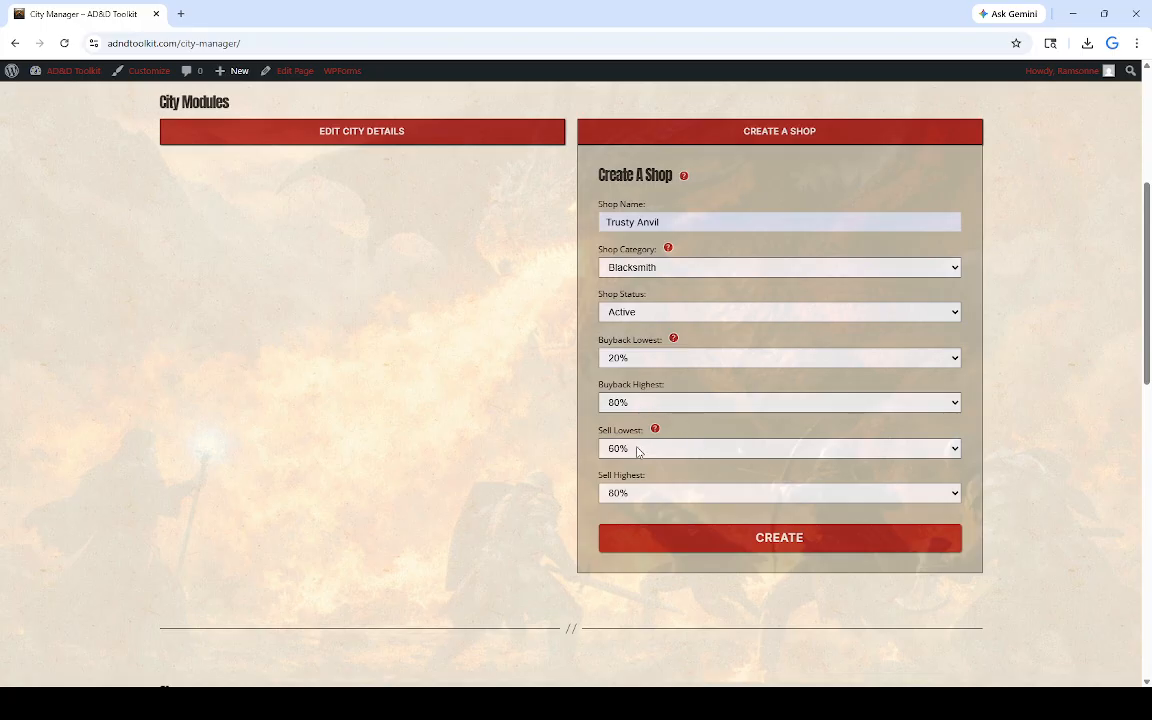
# Set the shop's lowest sell rate to 70% and highest to 150%, and create the shop
pyautogui.moveTo(600, 432); pyautogui.dragTo(631, 435)
pyautogui.click(647, 253)
pyautogui.click(658, 493)
pyautogui.click(651, 401)
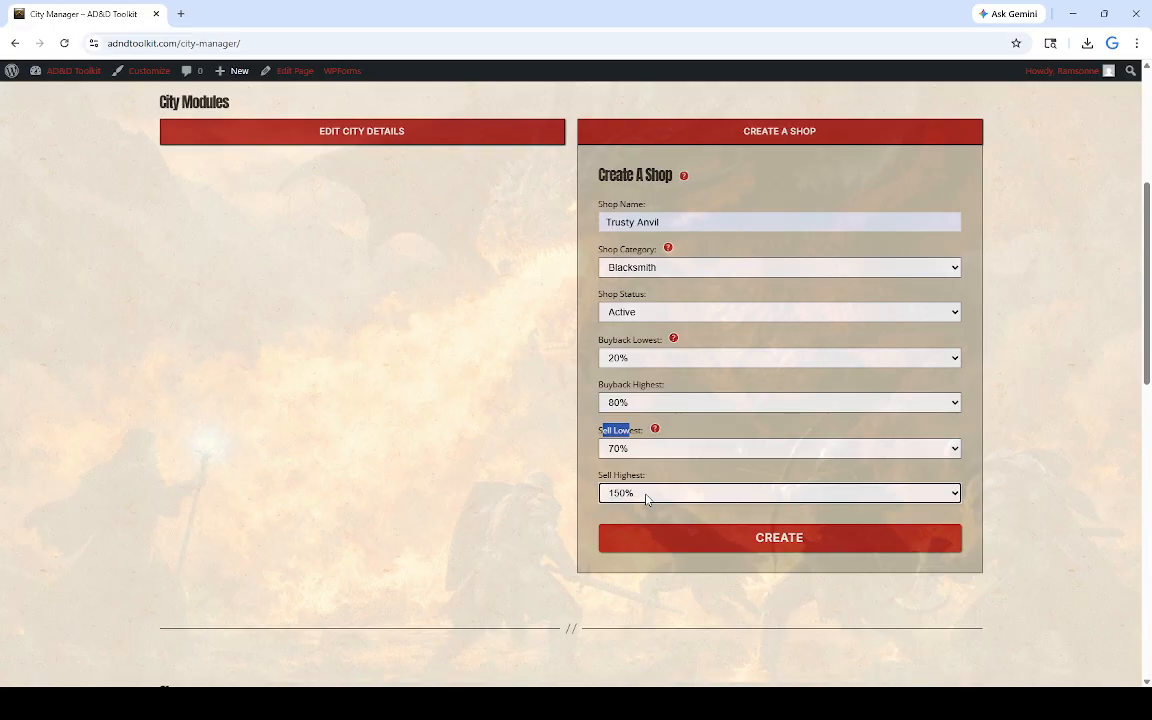
pyautogui.click(784, 546)
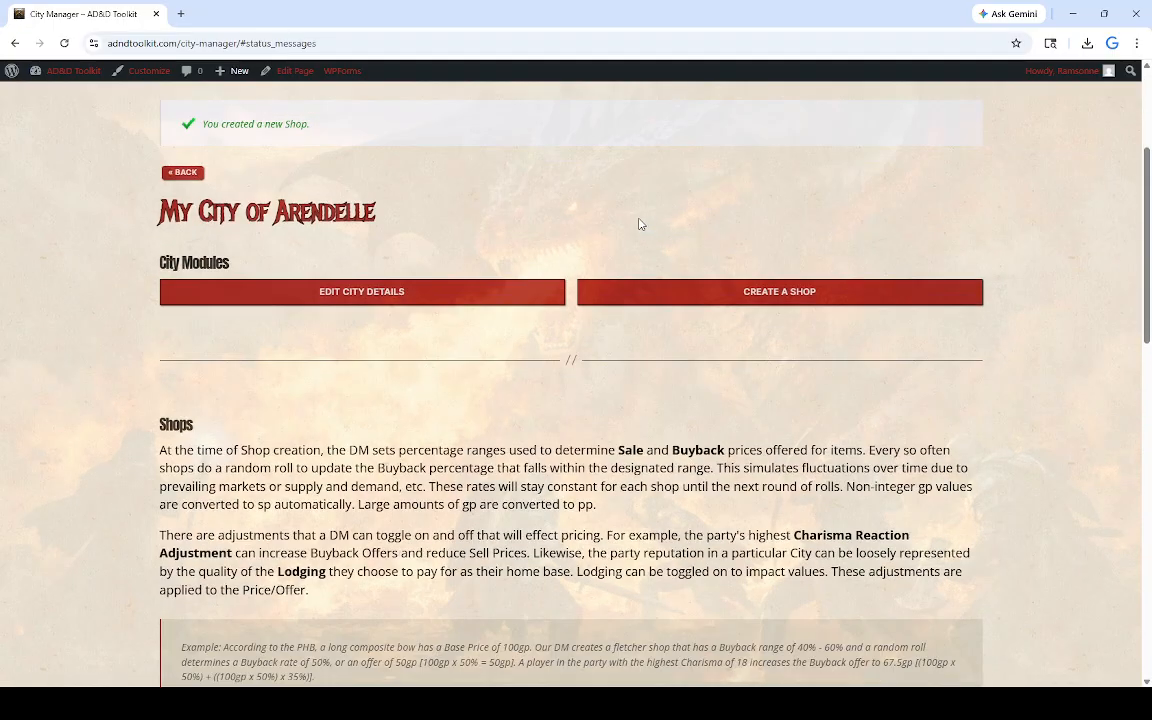
# Read the For Sale and Buybacks explanations on the city page
pyautogui.scroll(-6, 481, 386)
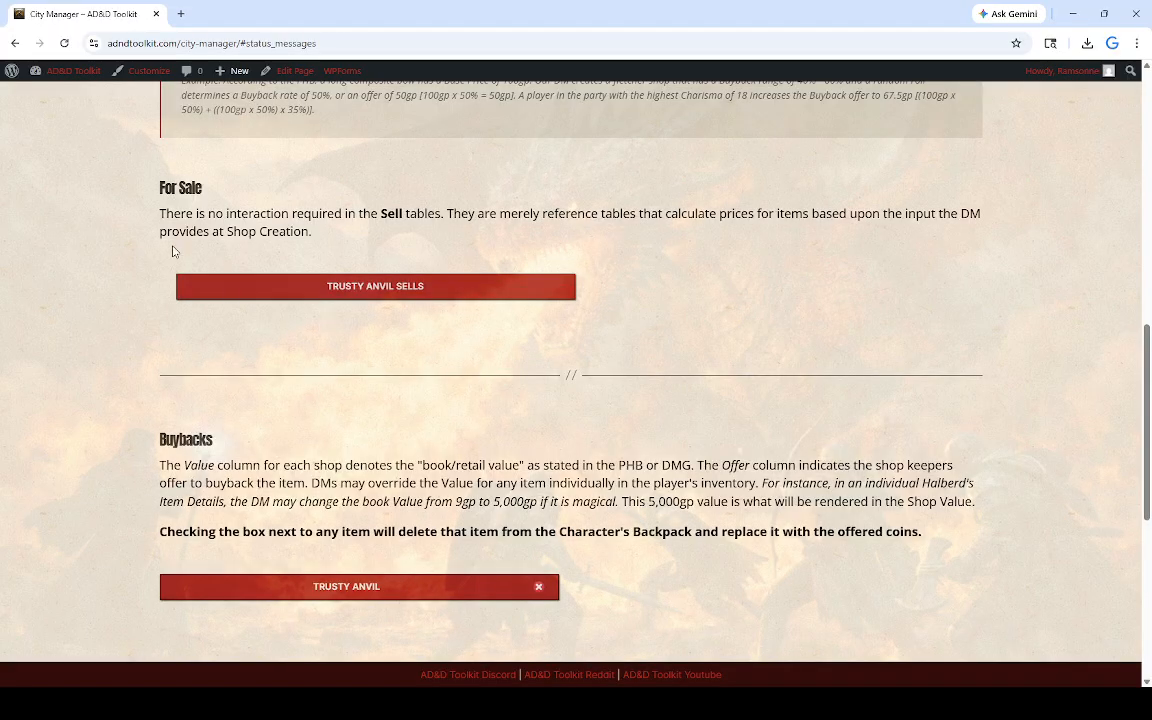
pyautogui.moveTo(152, 181); pyautogui.dragTo(310, 233)
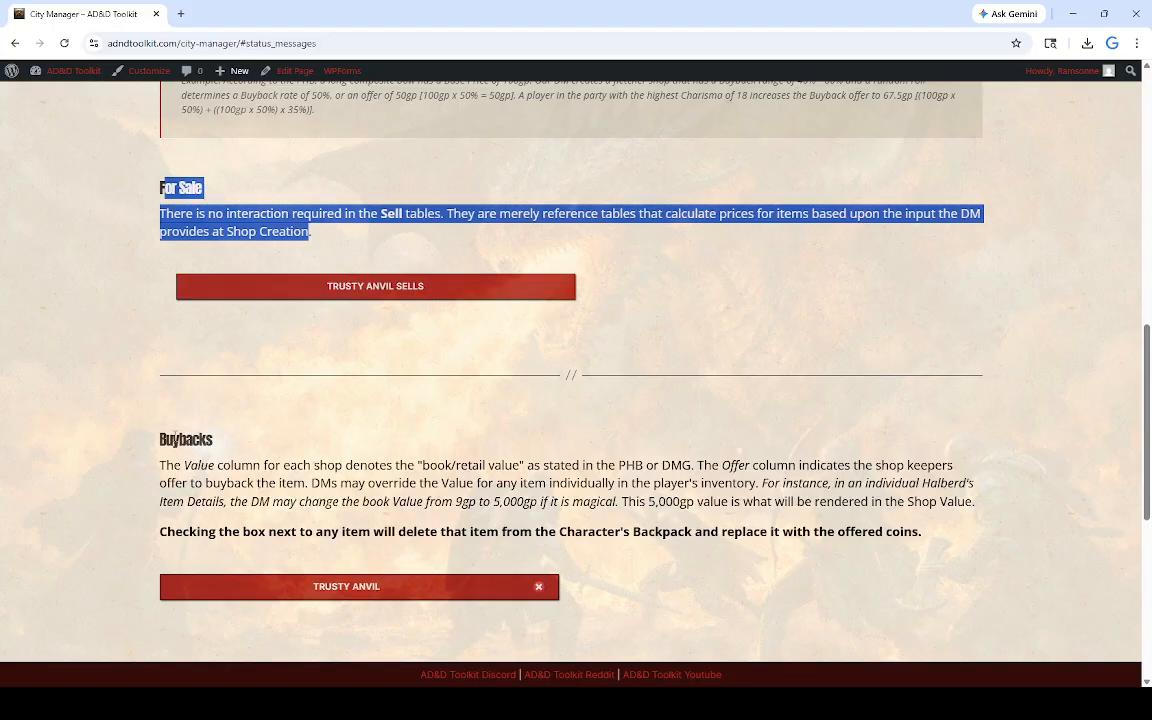
pyautogui.moveTo(174, 440); pyautogui.dragTo(482, 532)
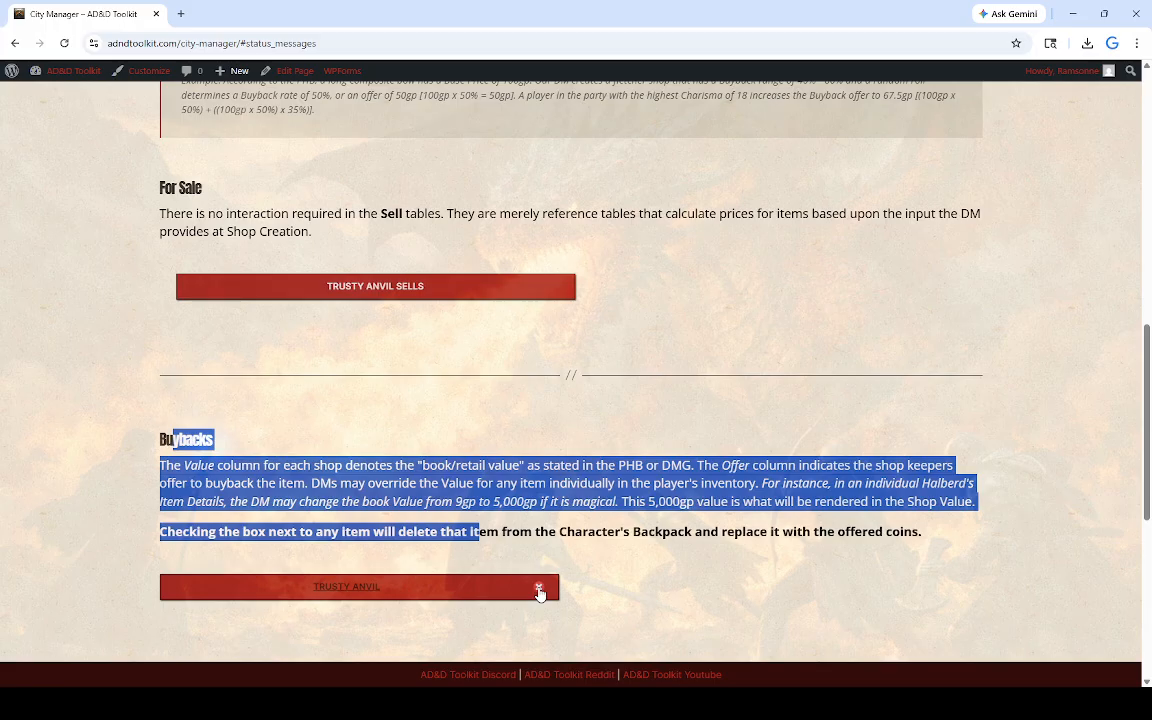
pyautogui.click(543, 510)
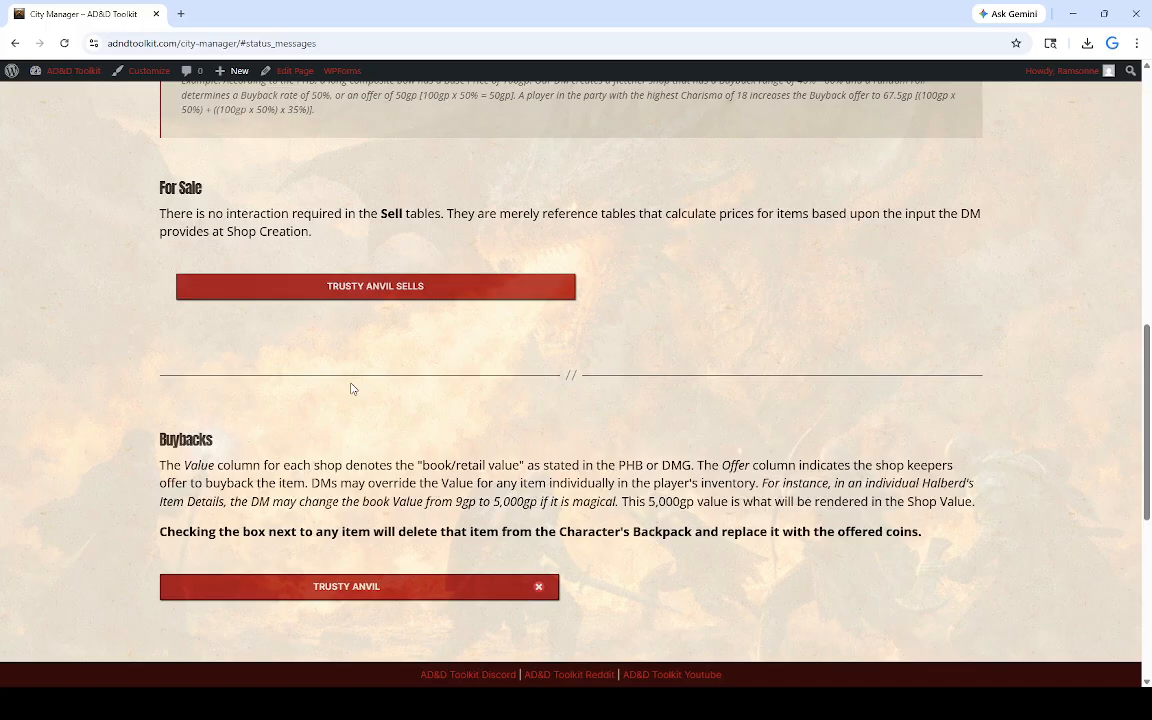
# Expand the Trusty Anvil Sells table and compare the small shield's value and sell price with the shop's sell rate
pyautogui.click(459, 300)
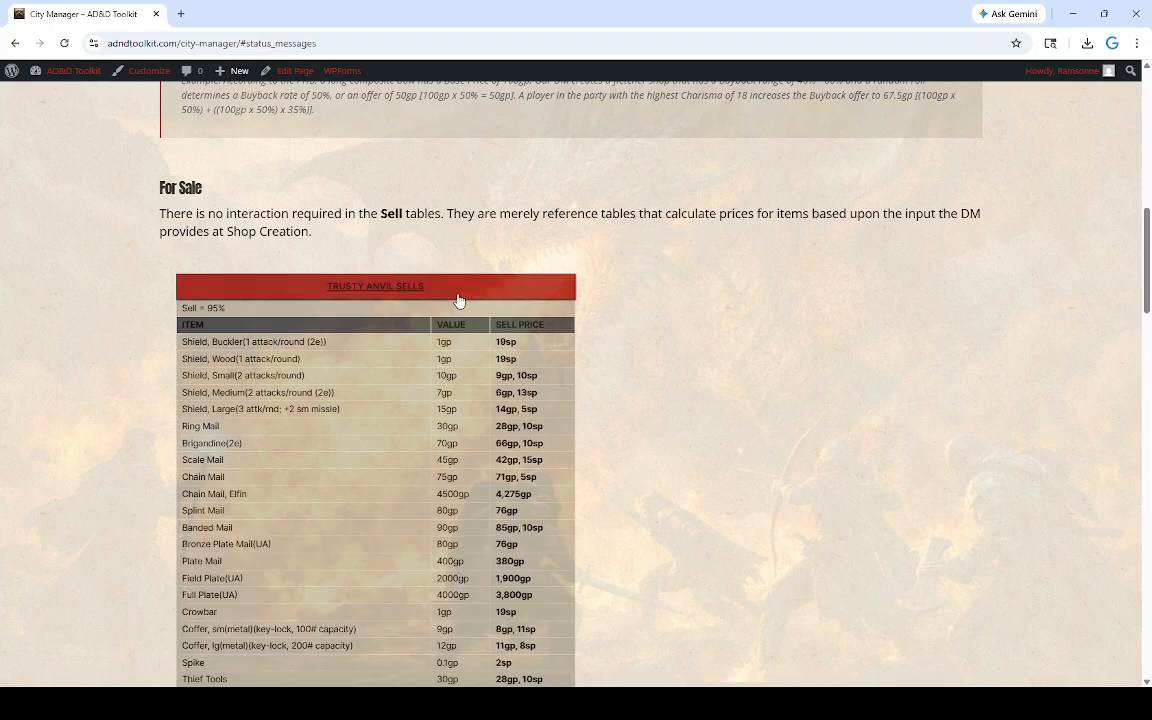
pyautogui.moveTo(229, 312); pyautogui.dragTo(183, 311)
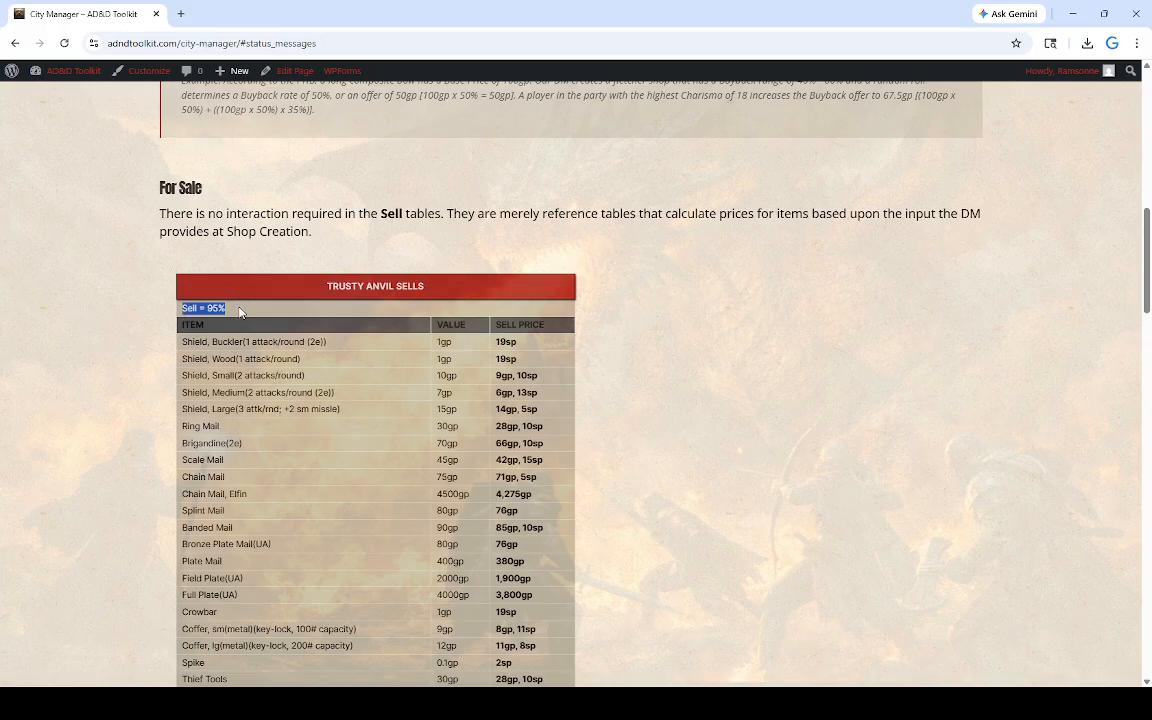
pyautogui.scroll(-1, 273, 390)
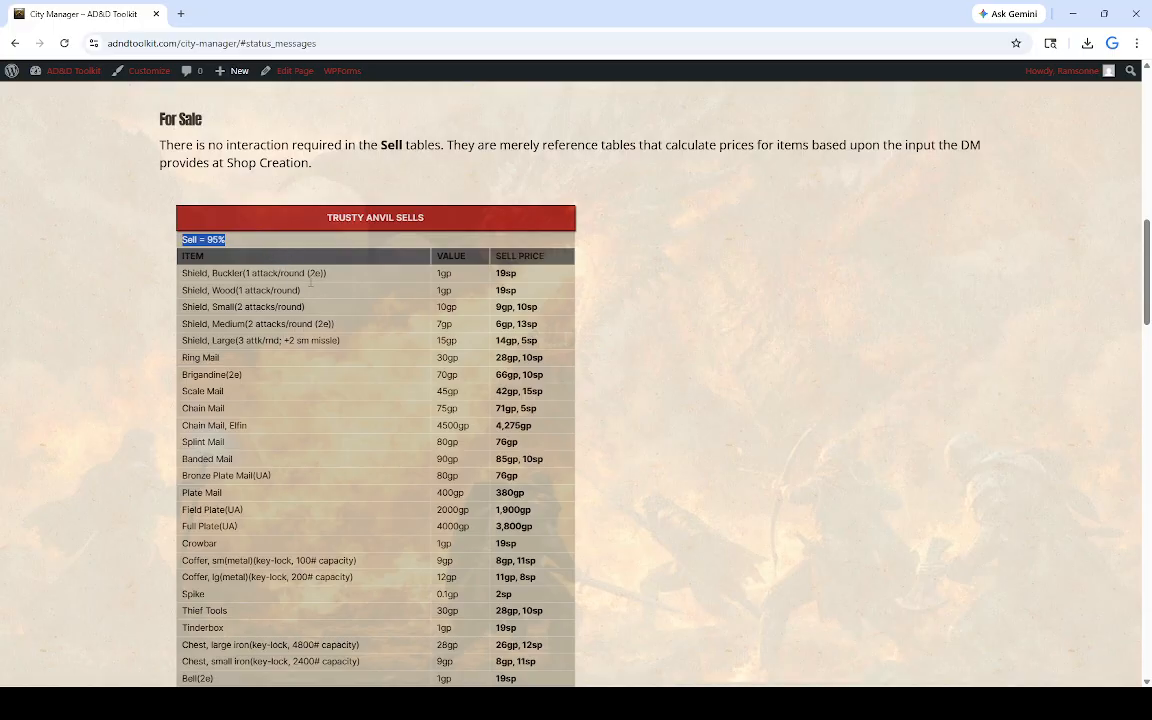
pyautogui.click(440, 256)
pyautogui.moveTo(440, 256); pyautogui.dragTo(474, 258)
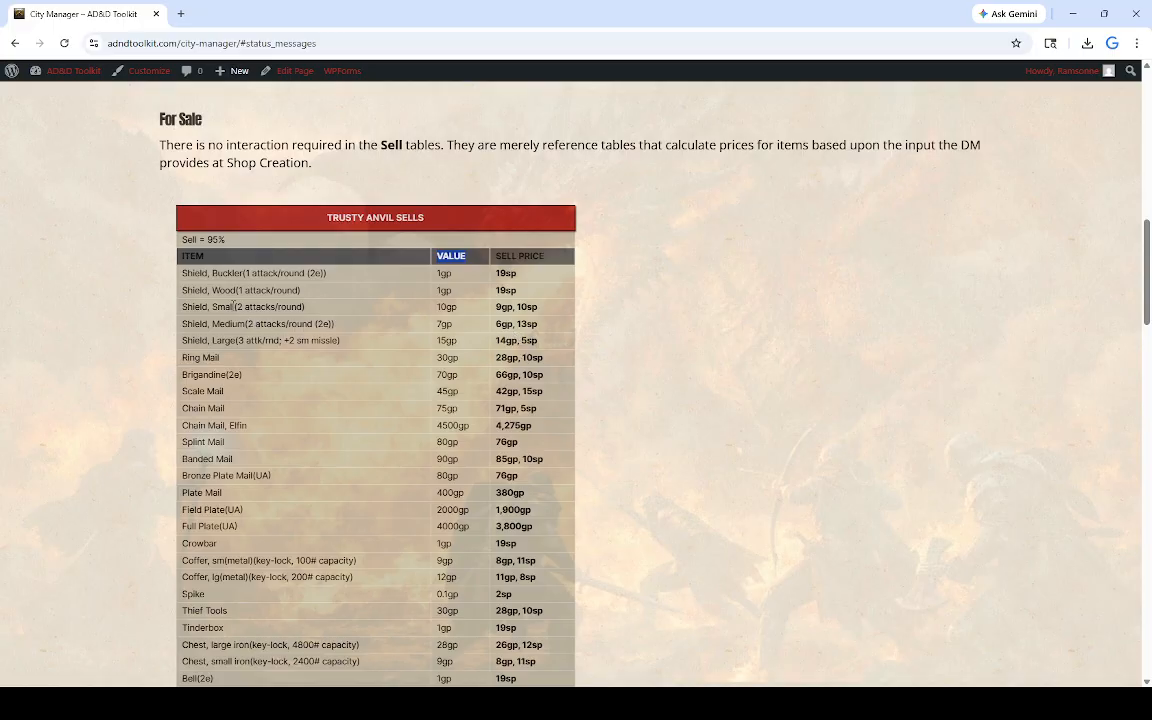
pyautogui.moveTo(232, 307); pyautogui.dragTo(186, 307)
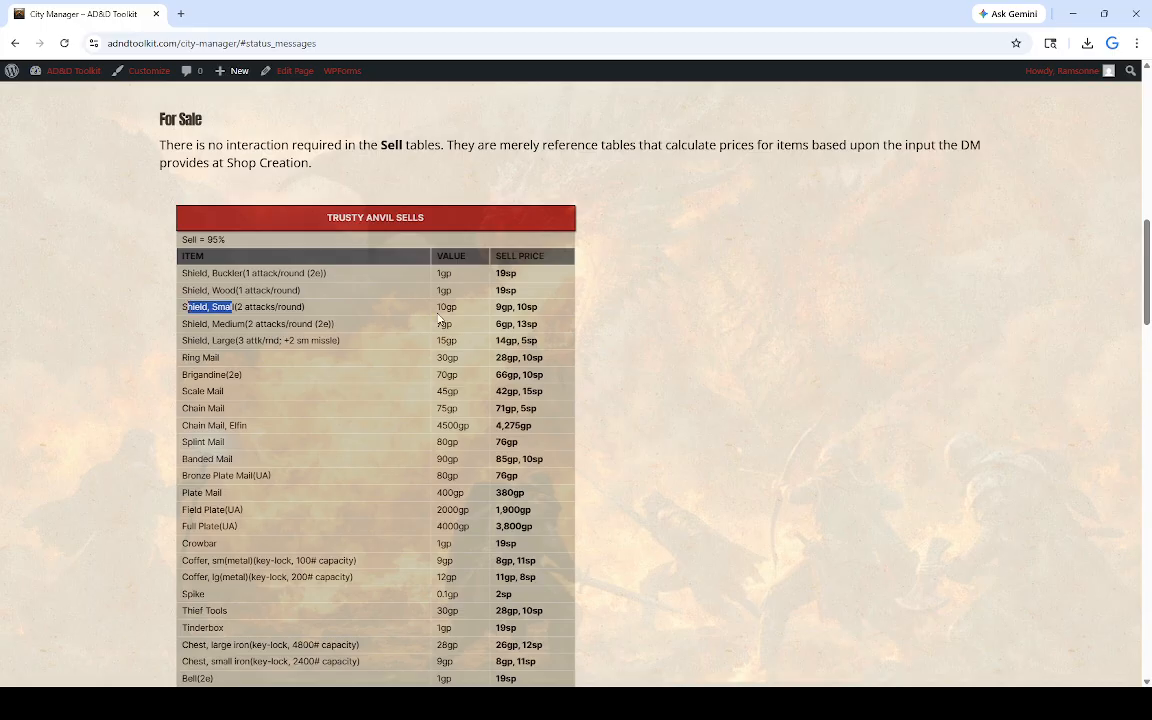
pyautogui.moveTo(458, 307); pyautogui.dragTo(437, 312)
pyautogui.moveTo(226, 240); pyautogui.dragTo(187, 240)
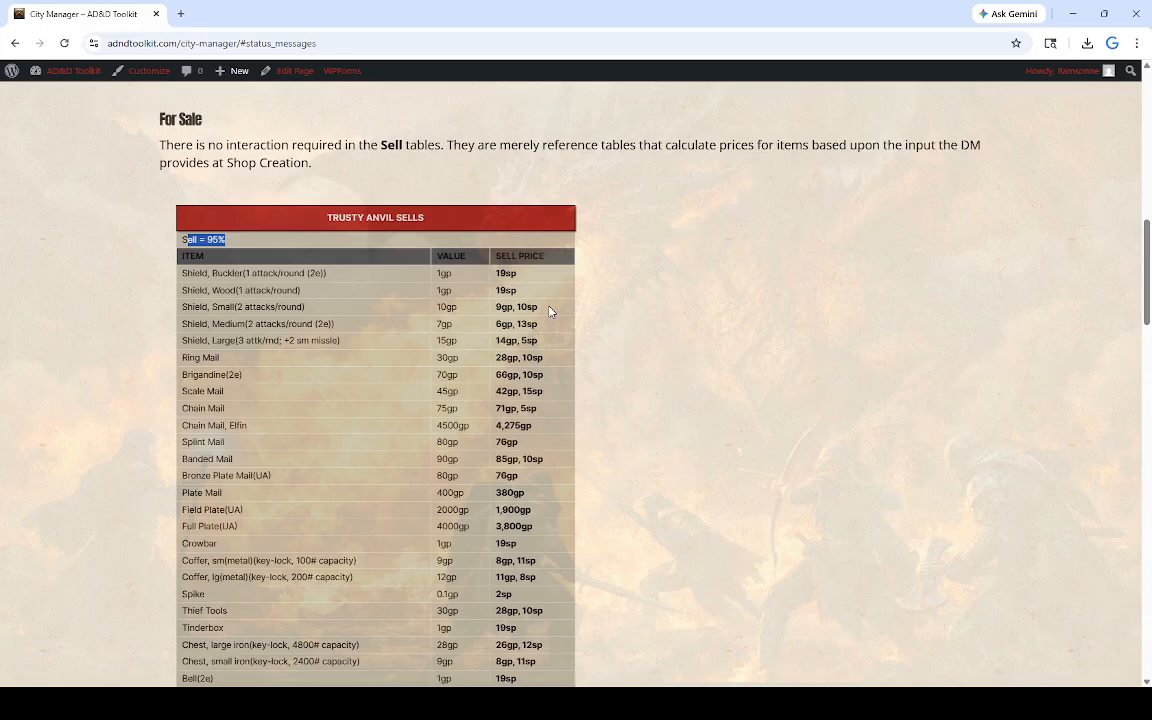
pyautogui.moveTo(549, 309); pyautogui.dragTo(497, 305)
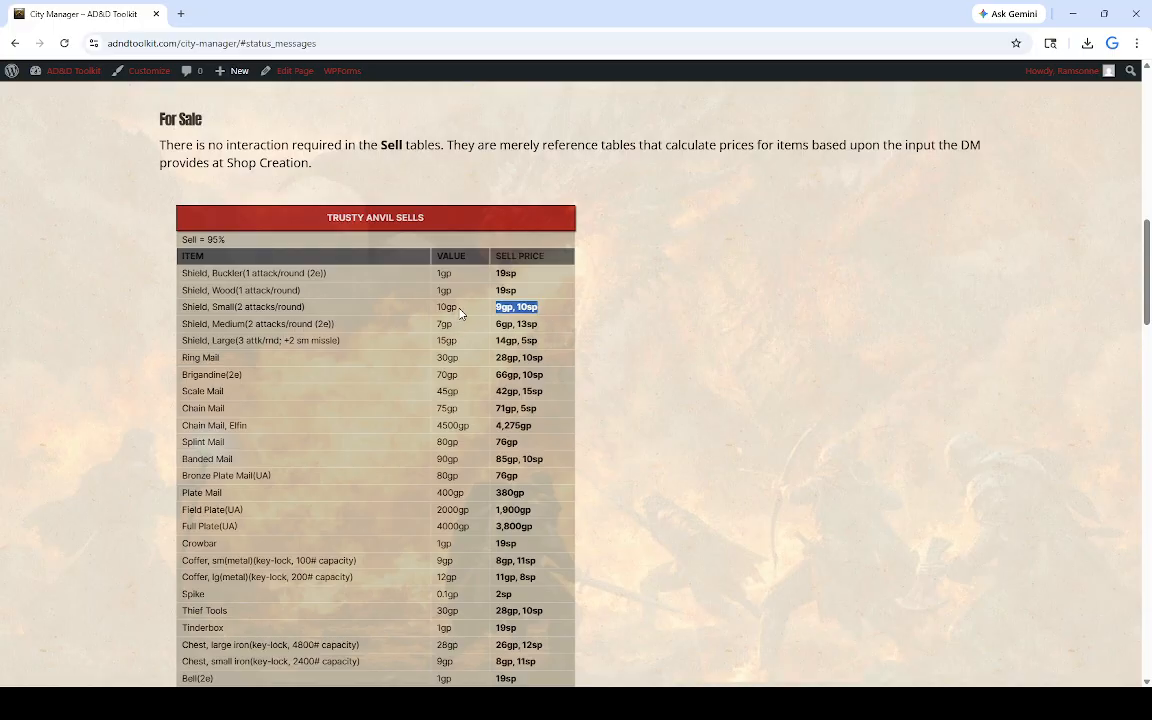
pyautogui.moveTo(458, 307); pyautogui.dragTo(437, 308)
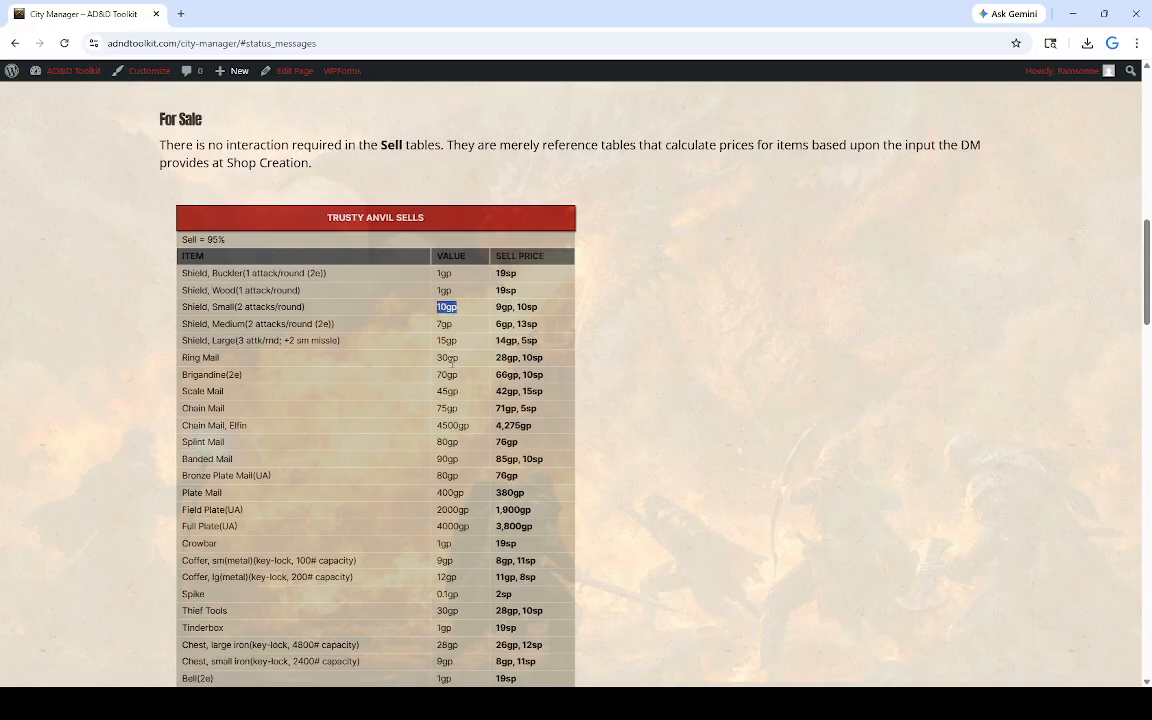
# Look through the full list of items that Trusty Anvil sells
pyautogui.scroll(-6, 432, 370)
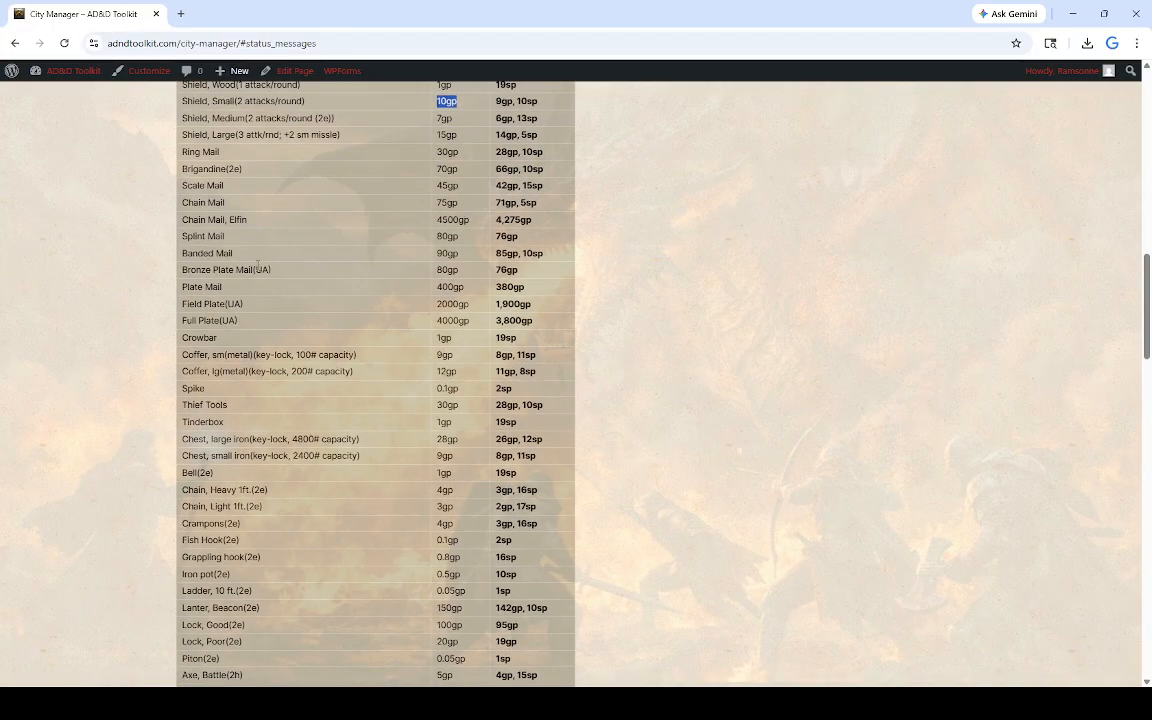
pyautogui.scroll(-8, 256, 275)
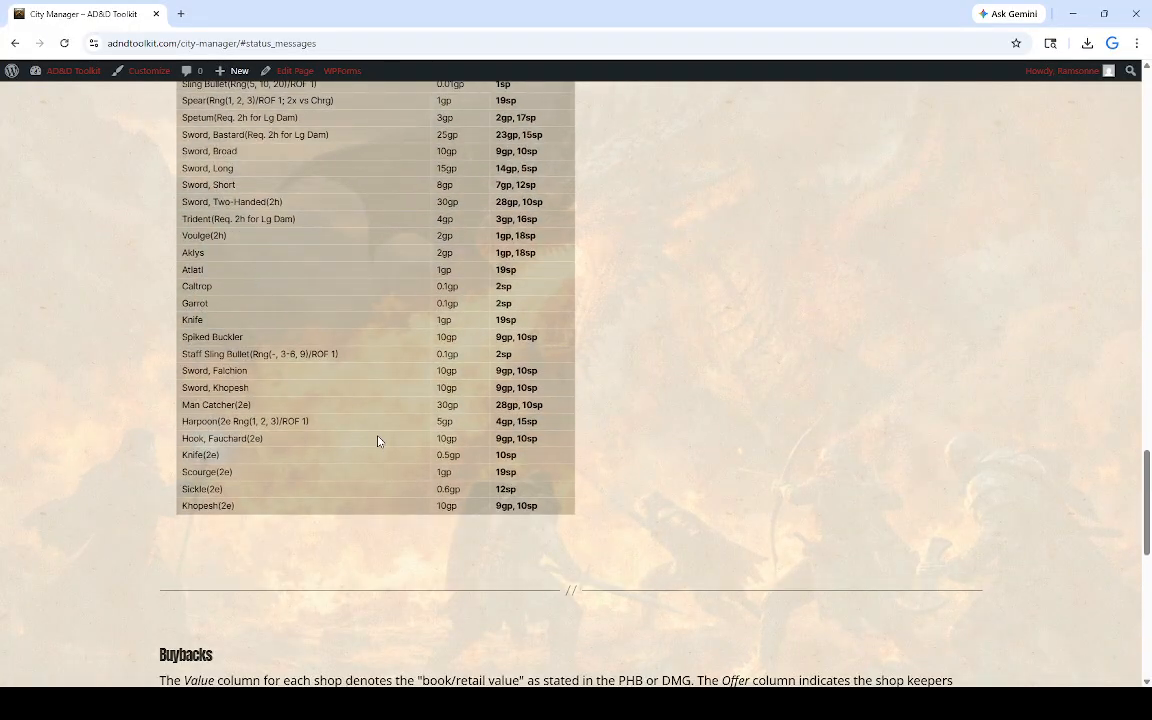
pyautogui.scroll(15, 257, 332)
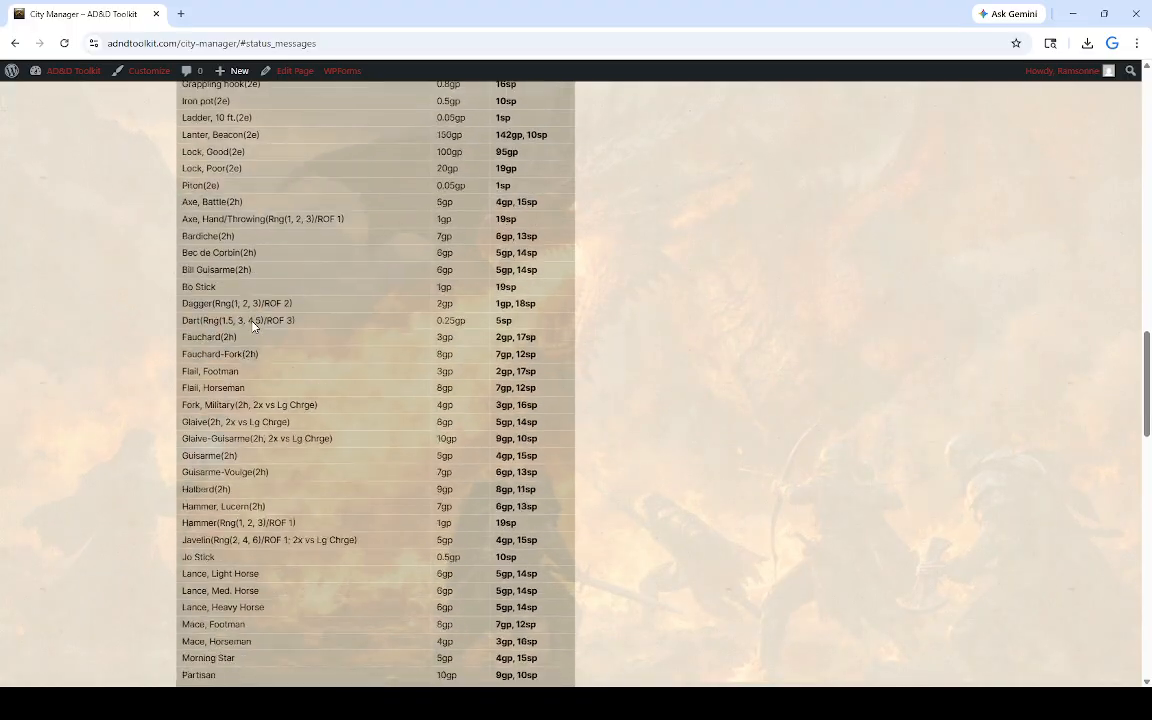
pyautogui.scroll(4, 253, 325)
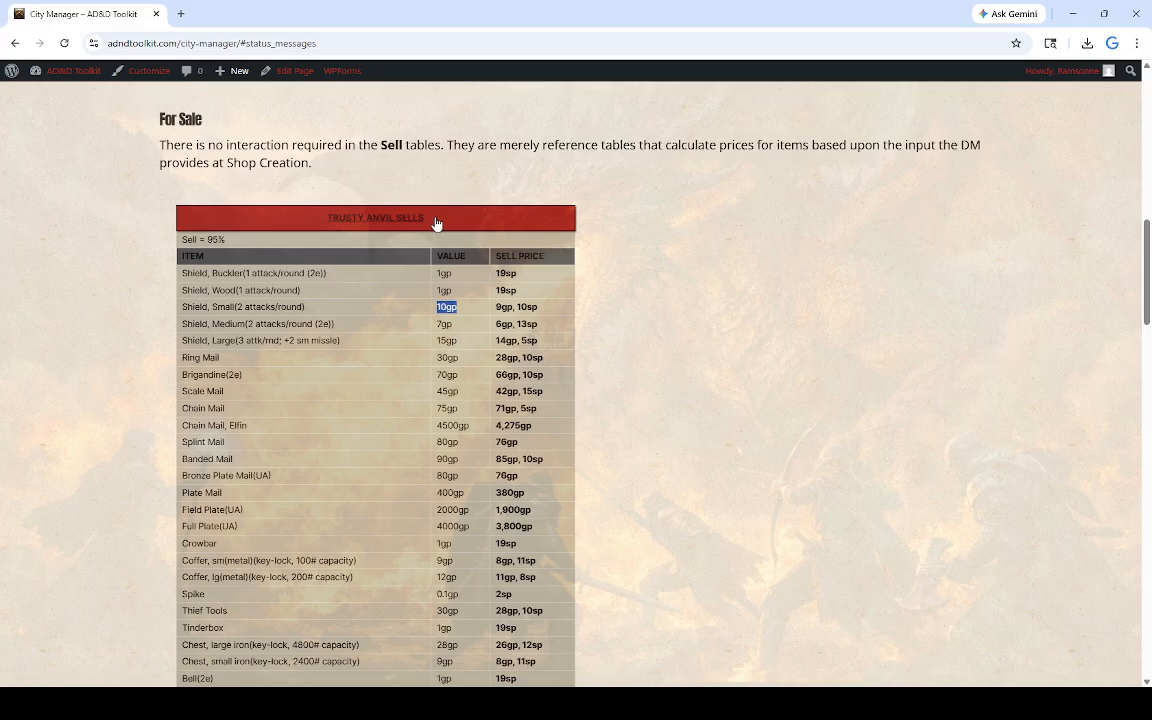
# Open the blank Create A Shop form again to view its fields
pyautogui.scroll(10, 715, 247)
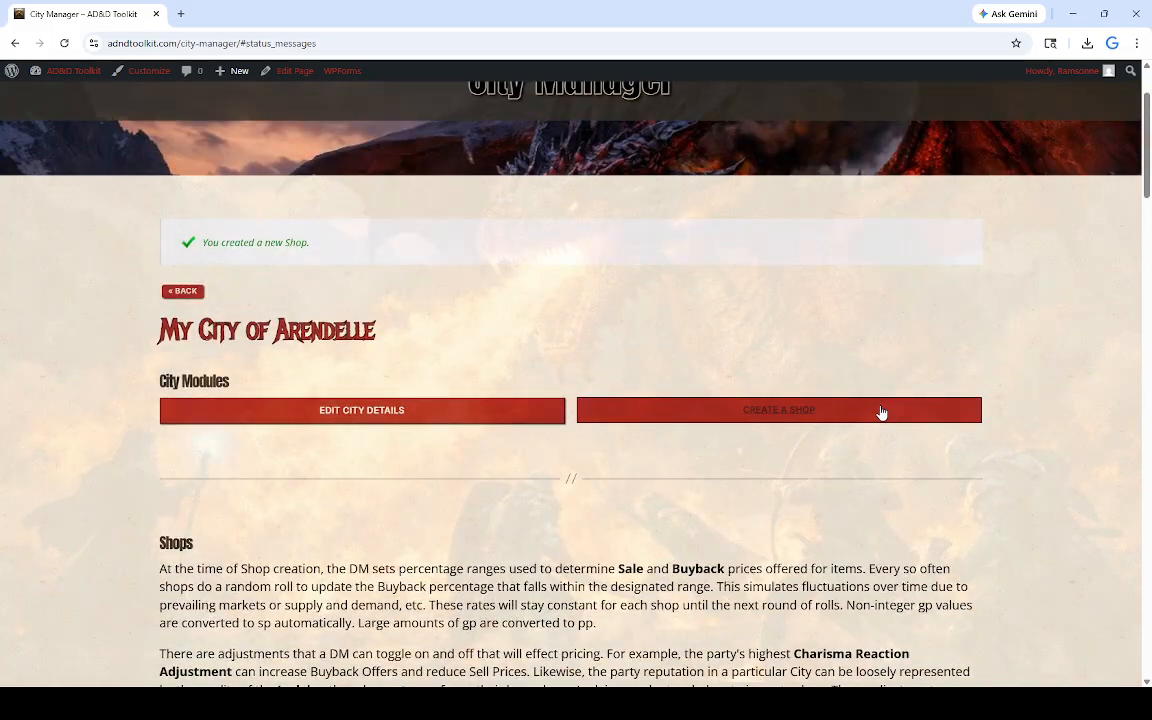
pyautogui.click(881, 413)
pyautogui.scroll(-1, 670, 450)
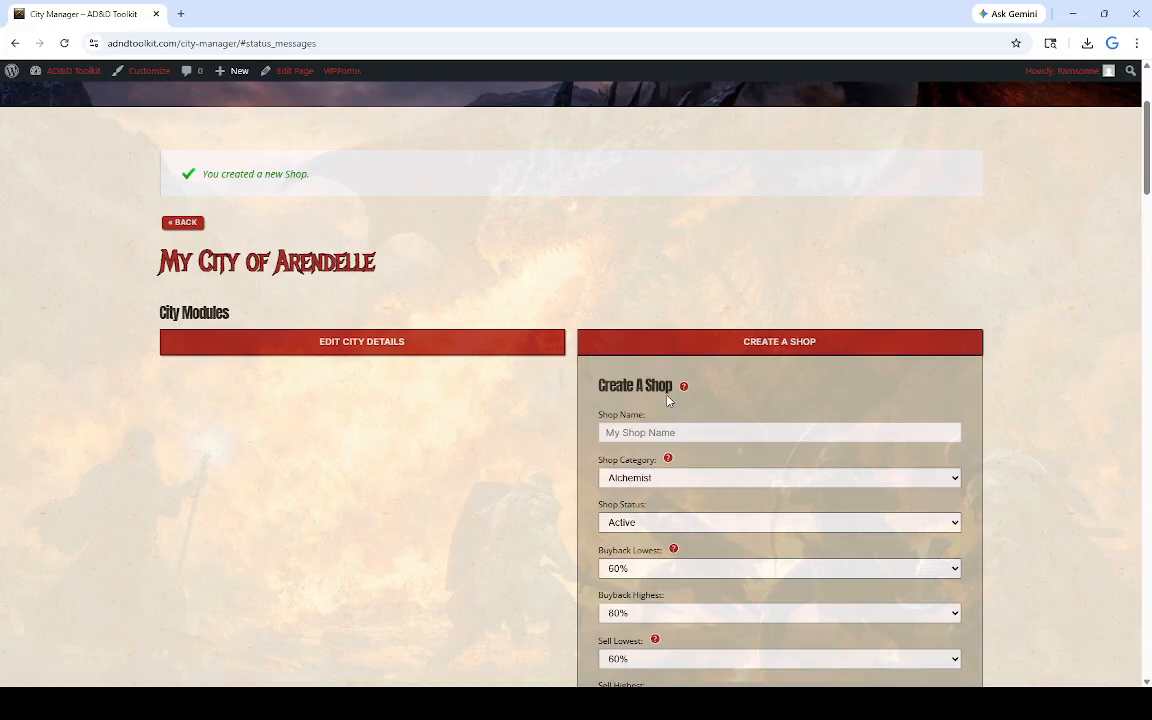
# Review the armor, gear and weapon entries in Trusty Anvil's sell table
pyautogui.scroll(-15, 391, 509)
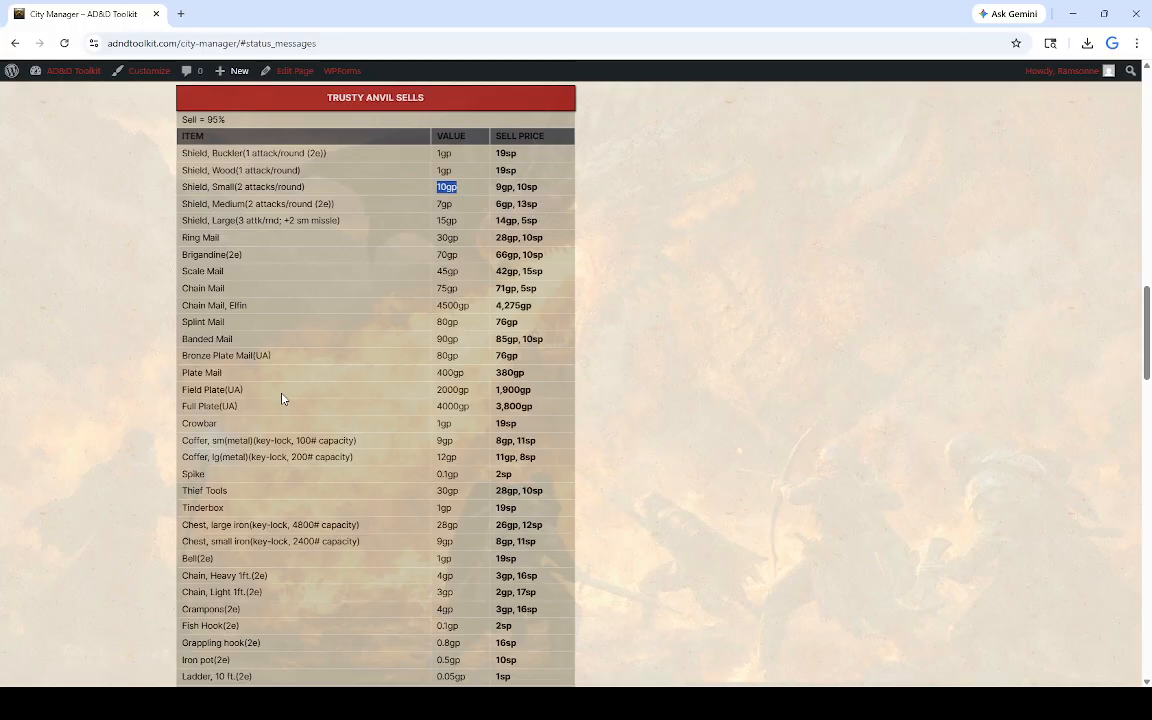
pyautogui.scroll(-4, 290, 409)
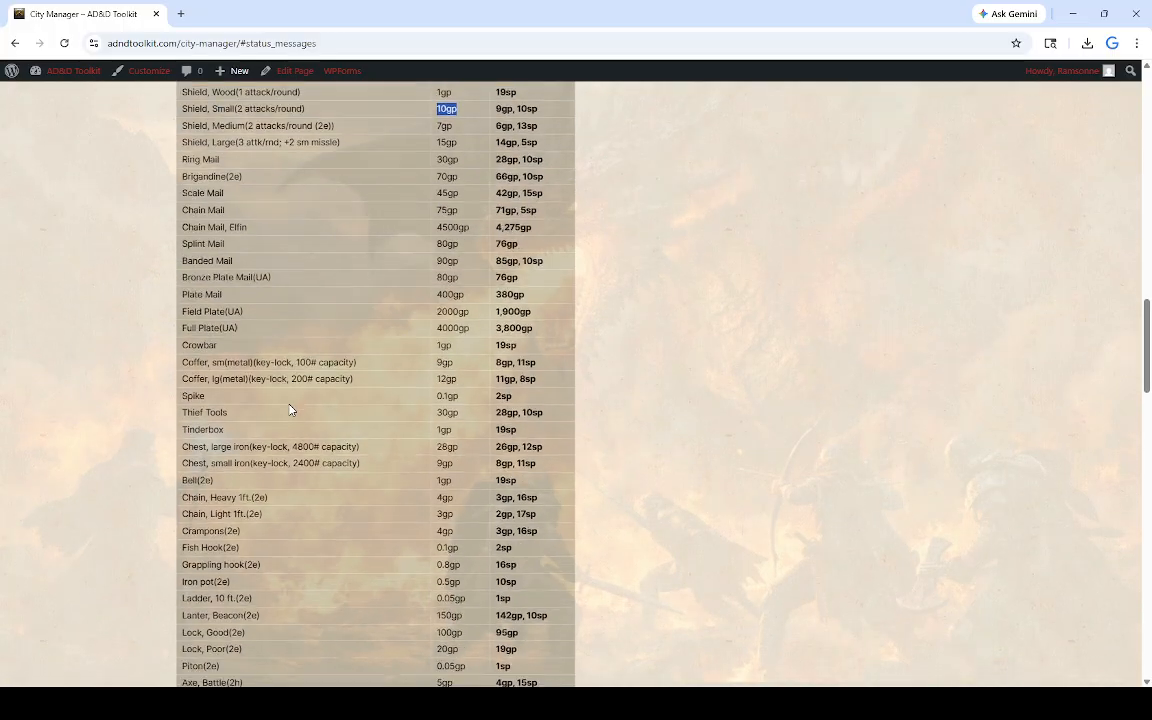
pyautogui.scroll(-6, 287, 413)
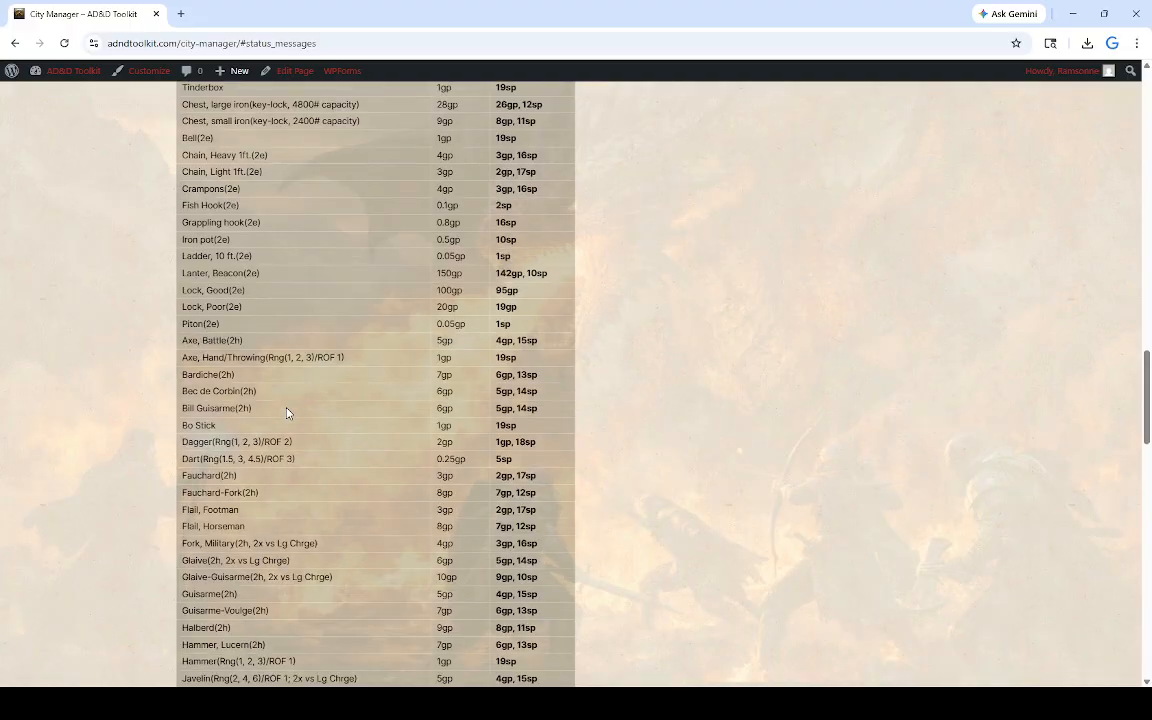
pyautogui.scroll(-3, 288, 411)
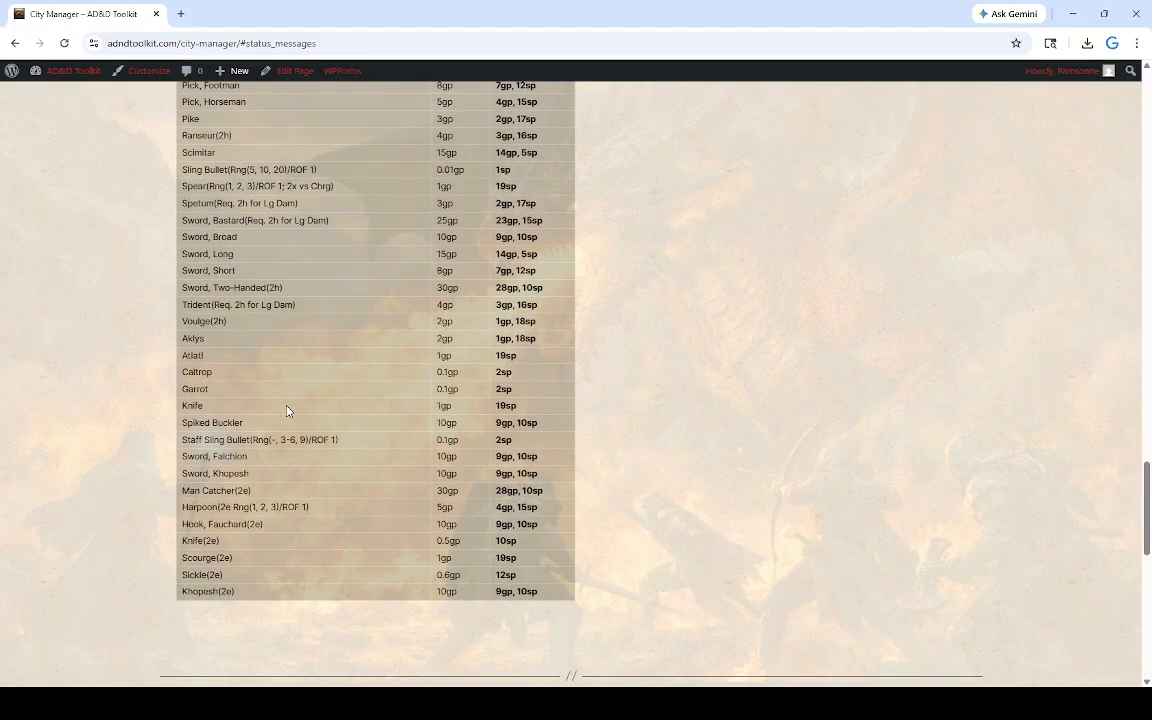
pyautogui.scroll(9, 285, 400)
pyautogui.scroll(6, 284, 396)
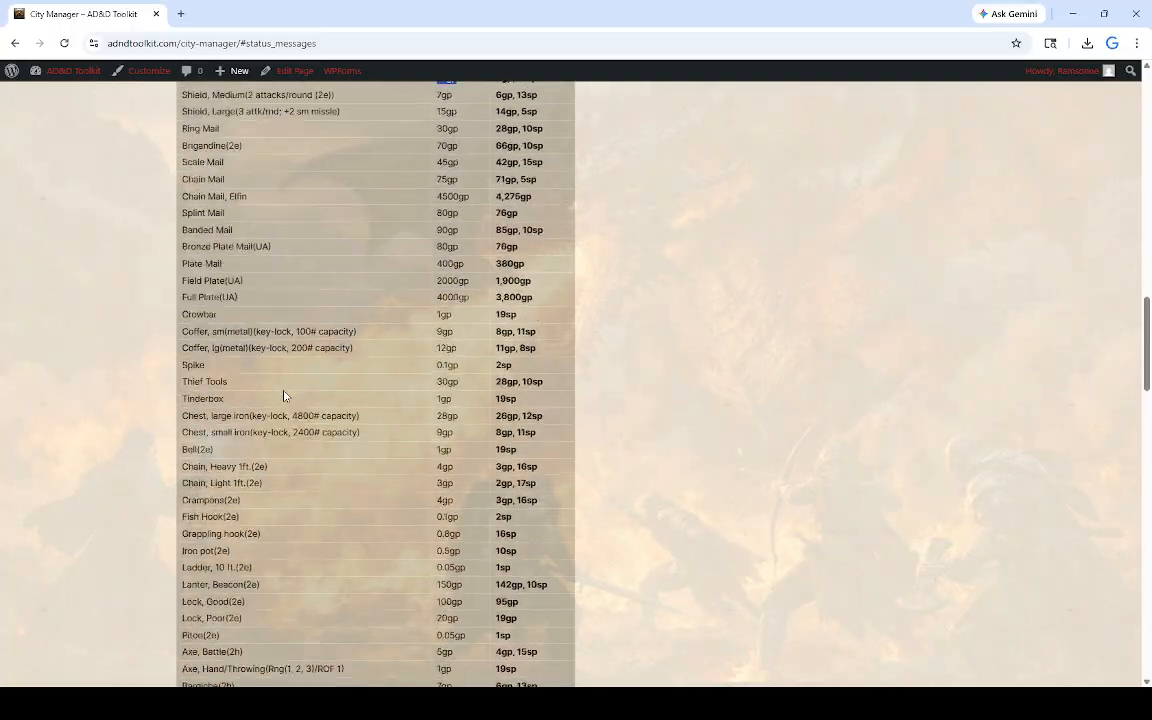
# Collapse the Trusty Anvil Sells table and expand the shop's table under Buybacks
pyautogui.click(465, 310)
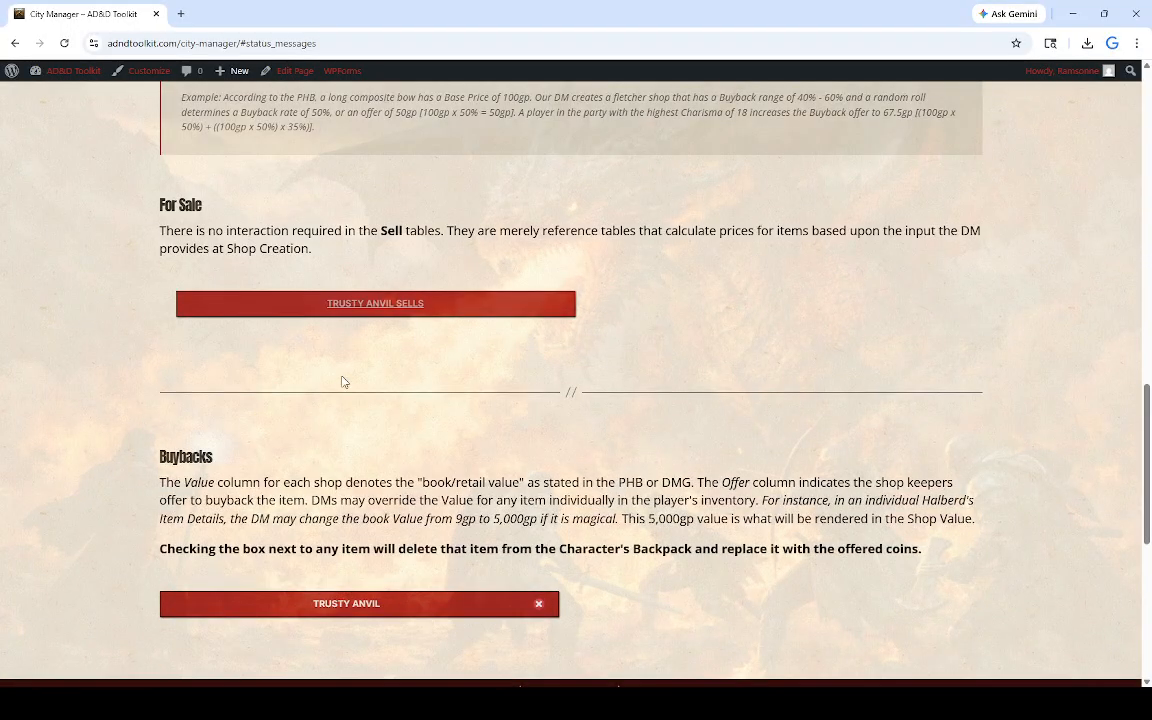
pyautogui.scroll(-3, 342, 380)
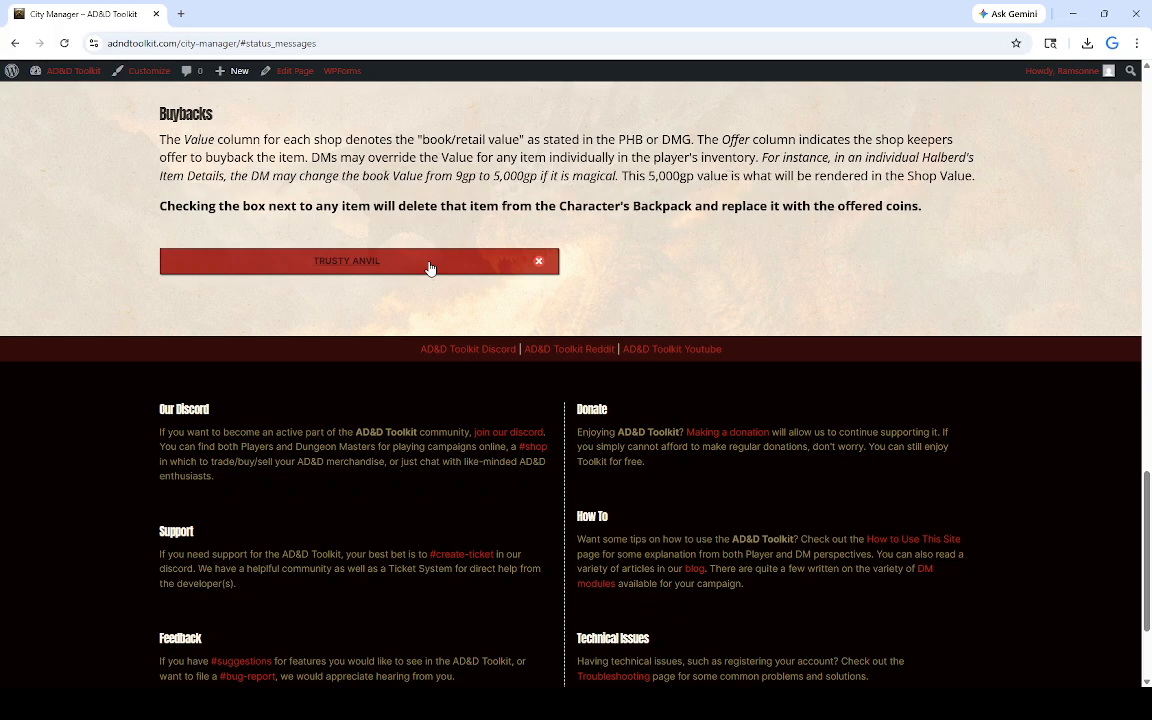
pyautogui.click(430, 262)
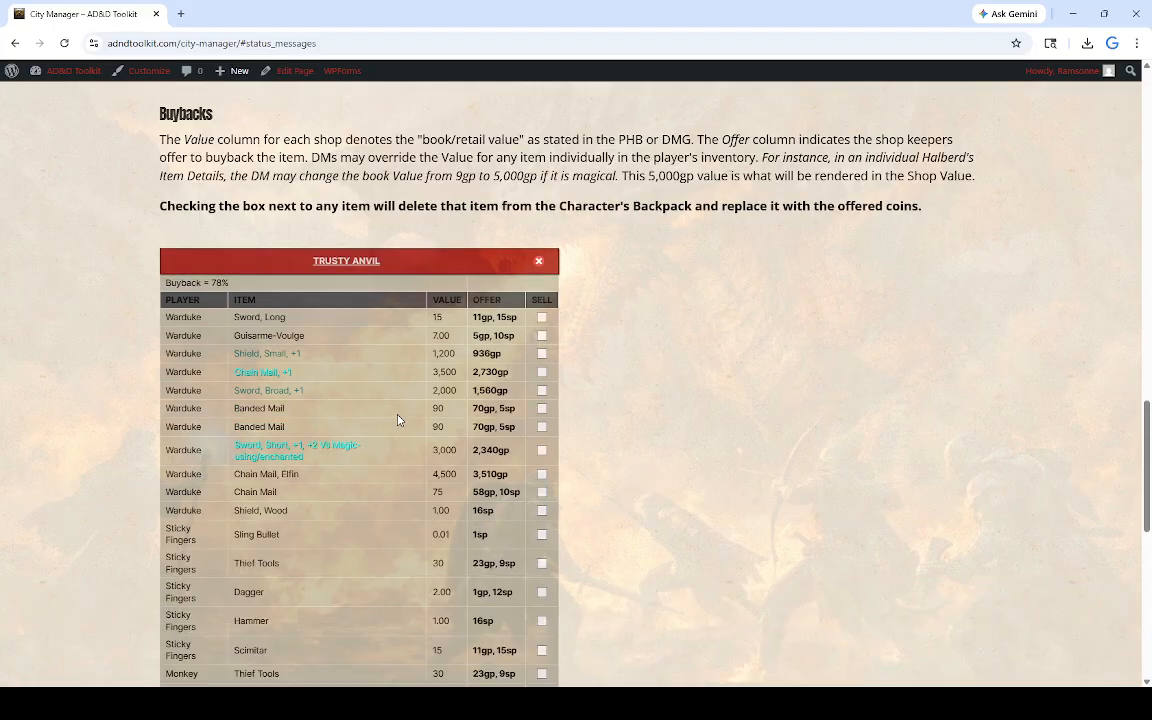
# Review which characters and backpack items are listed in Trusty Anvil's buyback table
pyautogui.scroll(-1, 375, 448)
pyautogui.scroll(-2, 375, 448)
pyautogui.scroll(1, 368, 445)
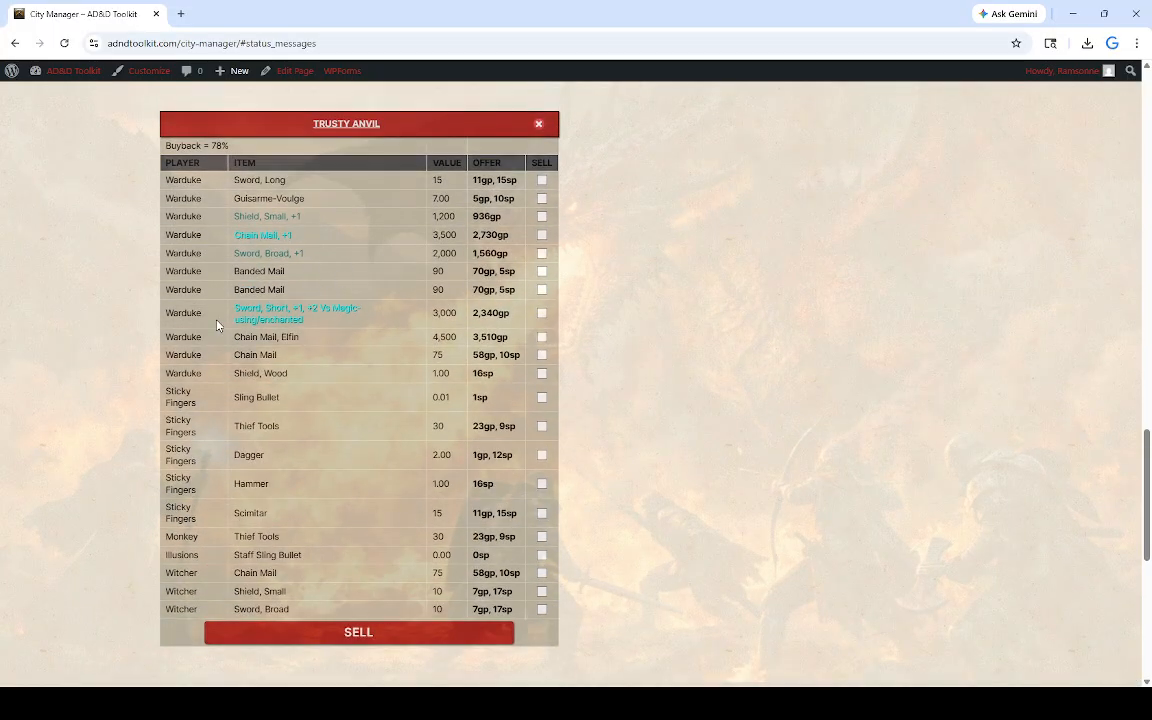
pyautogui.moveTo(207, 372); pyautogui.dragTo(169, 186)
pyautogui.click(210, 438)
pyautogui.moveTo(164, 388); pyautogui.dragTo(193, 402)
pyautogui.moveTo(165, 536); pyautogui.dragTo(197, 556)
pyautogui.moveTo(199, 609); pyautogui.dragTo(166, 572)
pyautogui.click(200, 605)
pyautogui.moveTo(281, 537); pyautogui.dragTo(251, 537)
pyautogui.click(287, 545)
pyautogui.moveTo(249, 457); pyautogui.dragTo(240, 424)
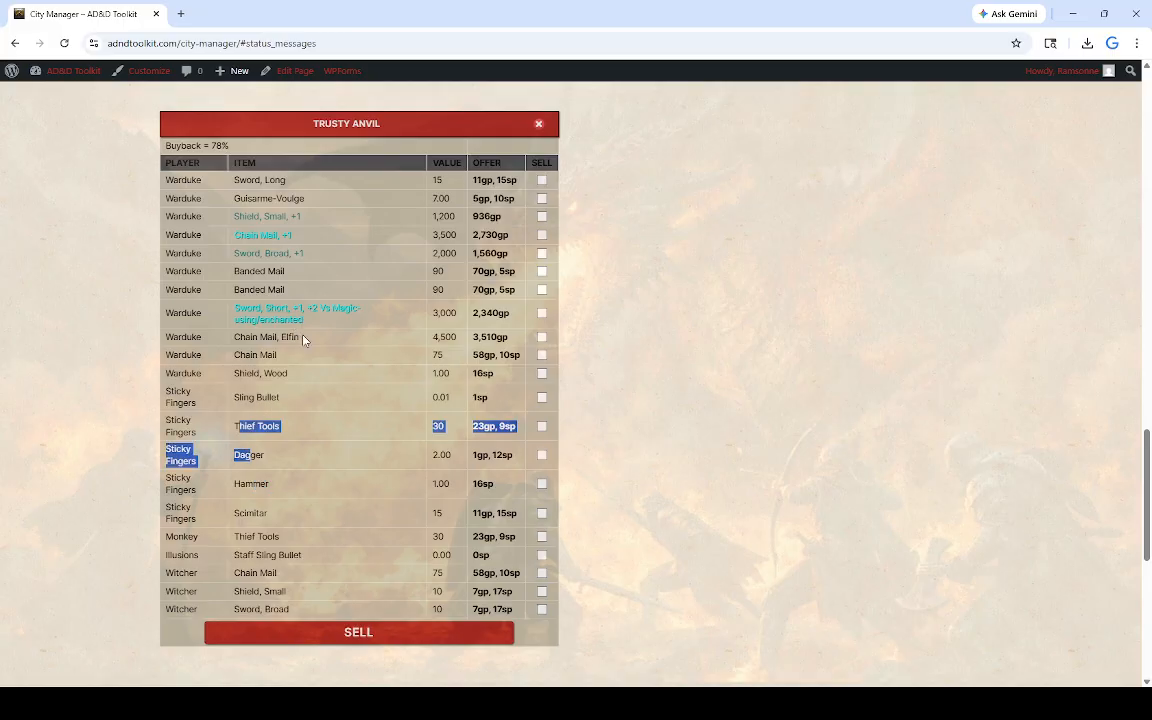
# Examine the Value column in the buyback table for the long sword, the plain Chain Mail and the Chain Mail, +1
pyautogui.click(436, 163)
pyautogui.moveTo(436, 163); pyautogui.dragTo(462, 163)
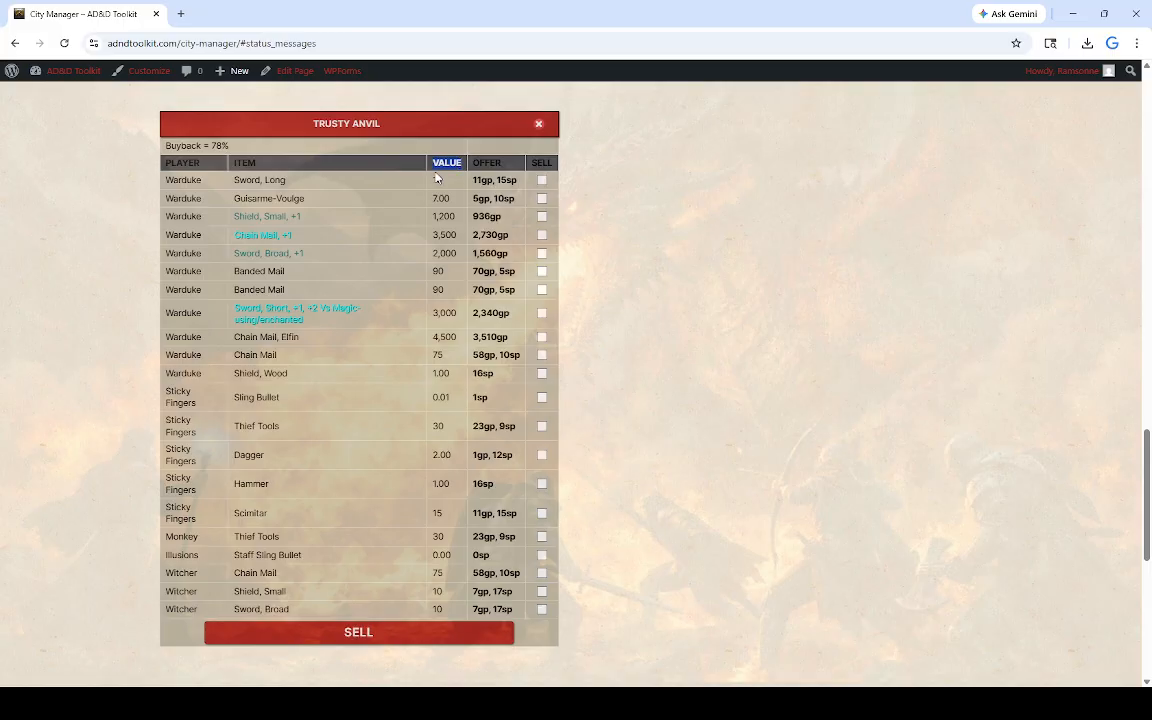
pyautogui.moveTo(287, 180); pyautogui.dragTo(248, 183)
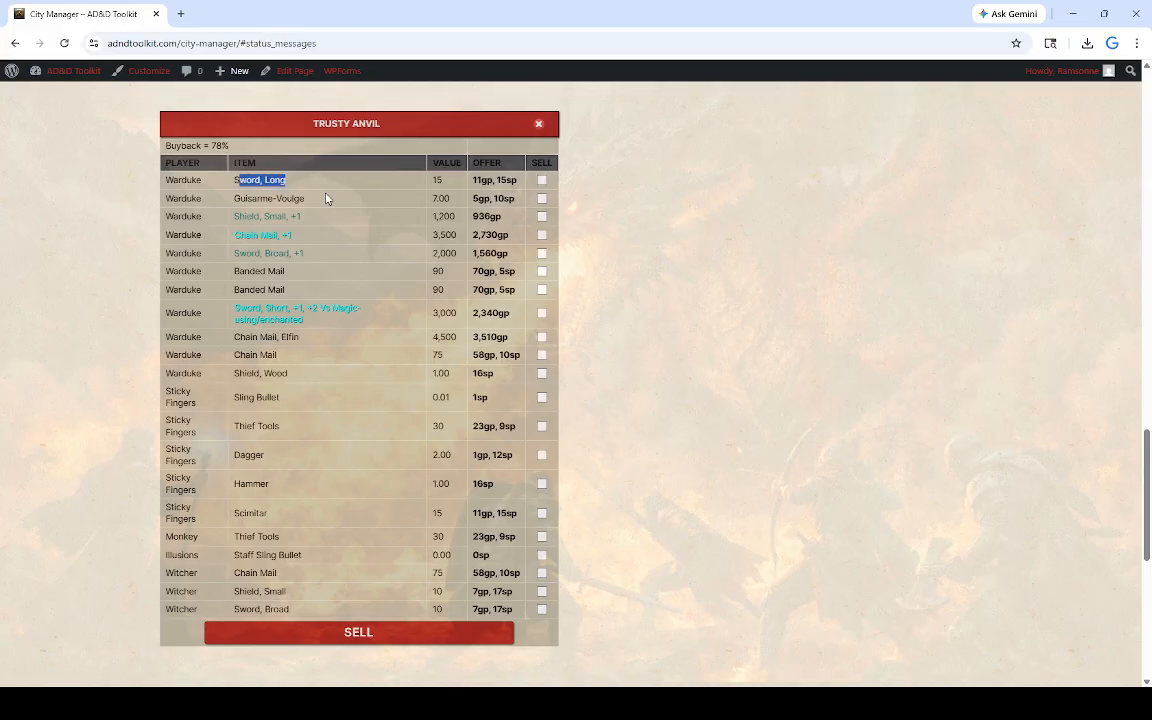
pyautogui.click(447, 185)
pyautogui.doubleClick(437, 355)
pyautogui.moveTo(283, 355); pyautogui.dragTo(233, 355)
pyautogui.doubleClick(437, 355)
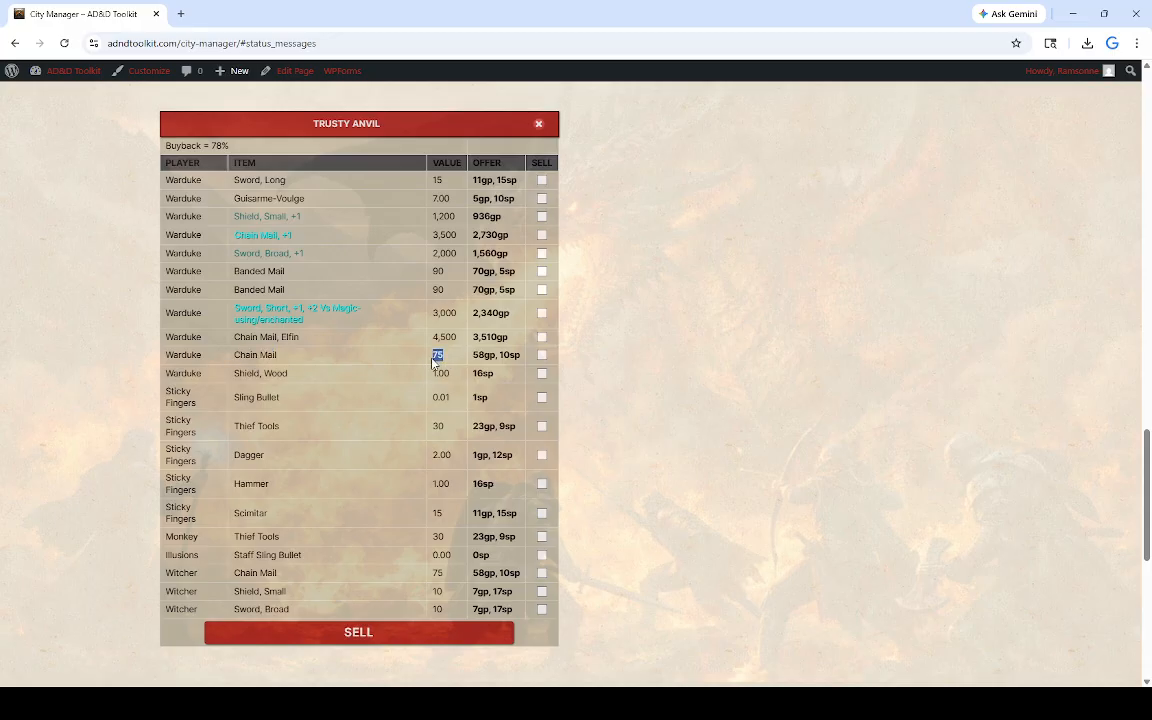
pyautogui.moveTo(295, 236); pyautogui.dragTo(236, 234)
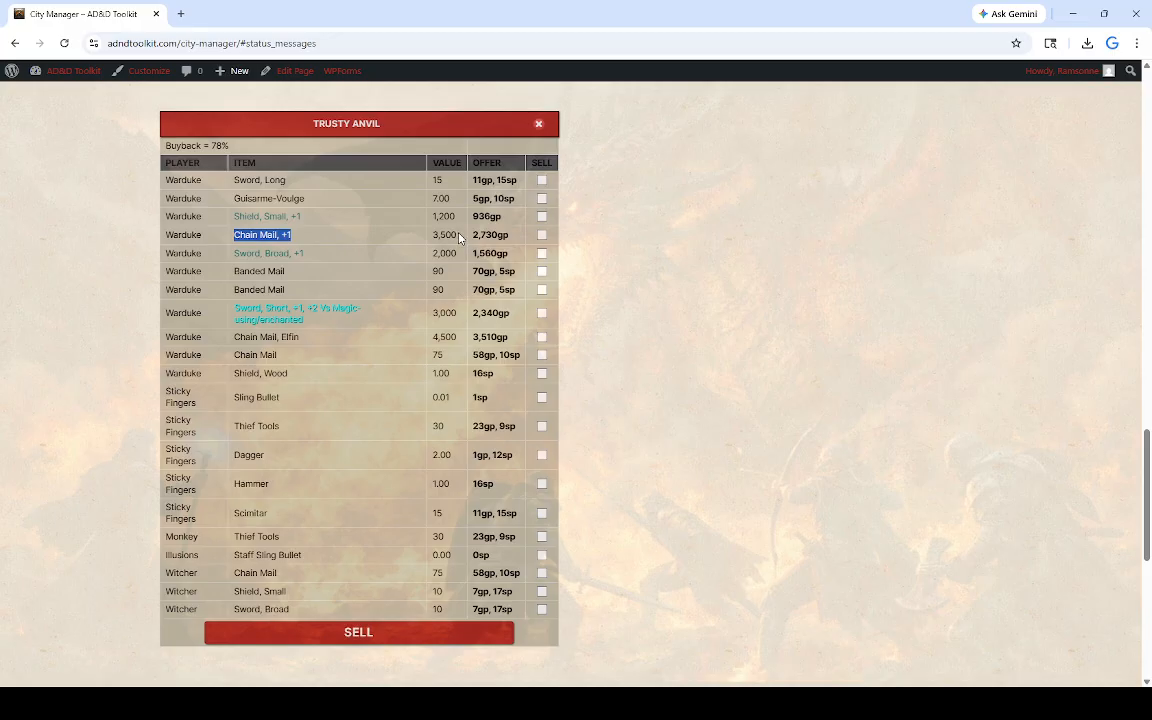
pyautogui.moveTo(459, 237); pyautogui.dragTo(434, 239)
# Examine the buyback table's Offer column, the shop's buyback percentage and the row for Warduke's Chain Mail, +1
pyautogui.doubleClick(487, 163)
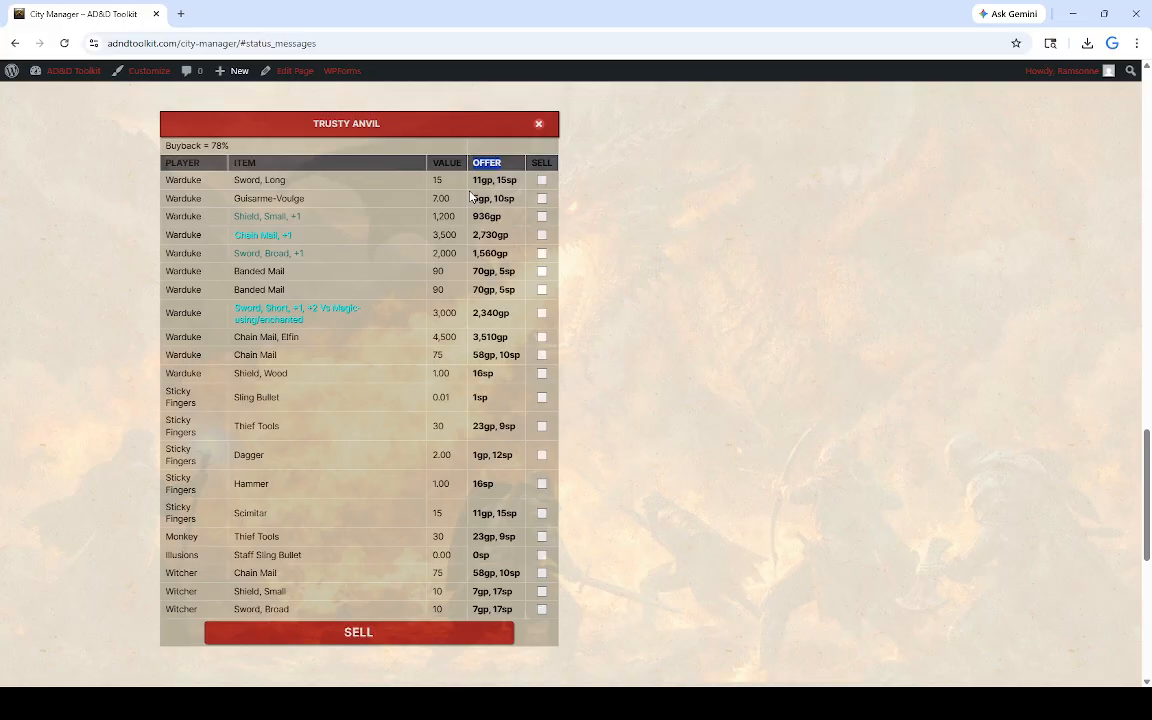
pyautogui.click(238, 153)
pyautogui.doubleClick(219, 146)
pyautogui.moveTo(266, 236); pyautogui.dragTo(433, 240)
pyautogui.click(512, 244)
pyautogui.moveTo(182, 244); pyautogui.dragTo(167, 235)
# Go to the campaign page and expand Warduke's character sheet at the backpack section
pyautogui.scroll(20, 386, 351)
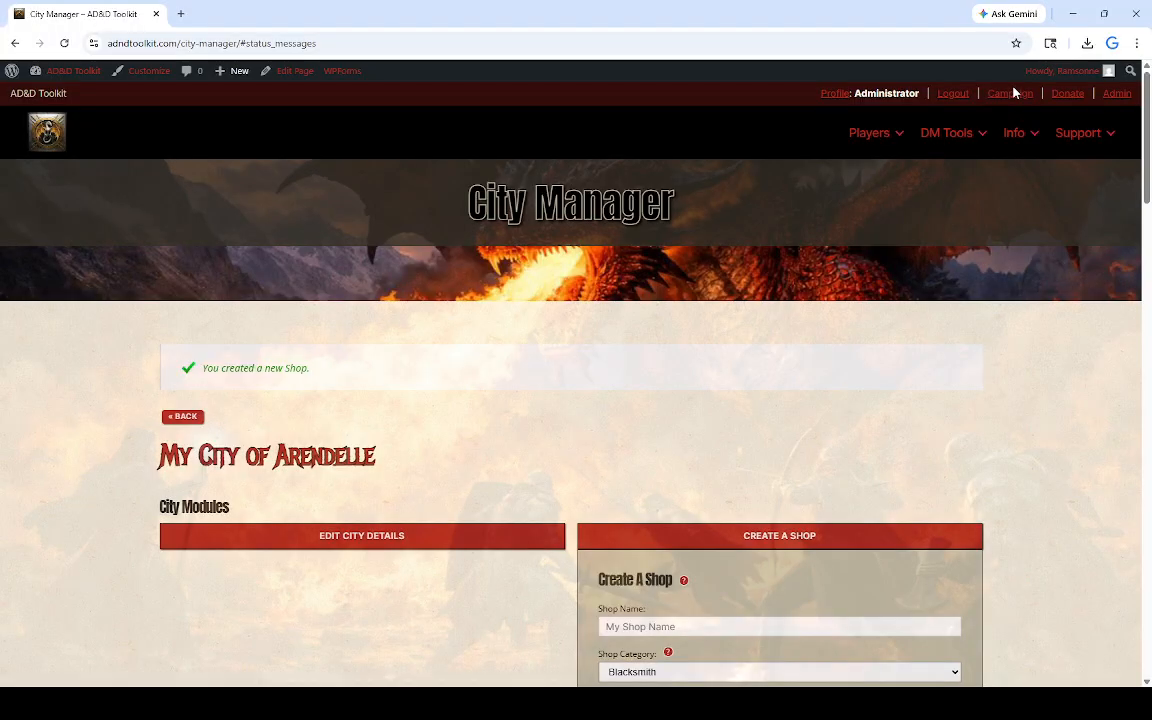
pyautogui.click(1009, 94)
pyautogui.scroll(-2, 609, 362)
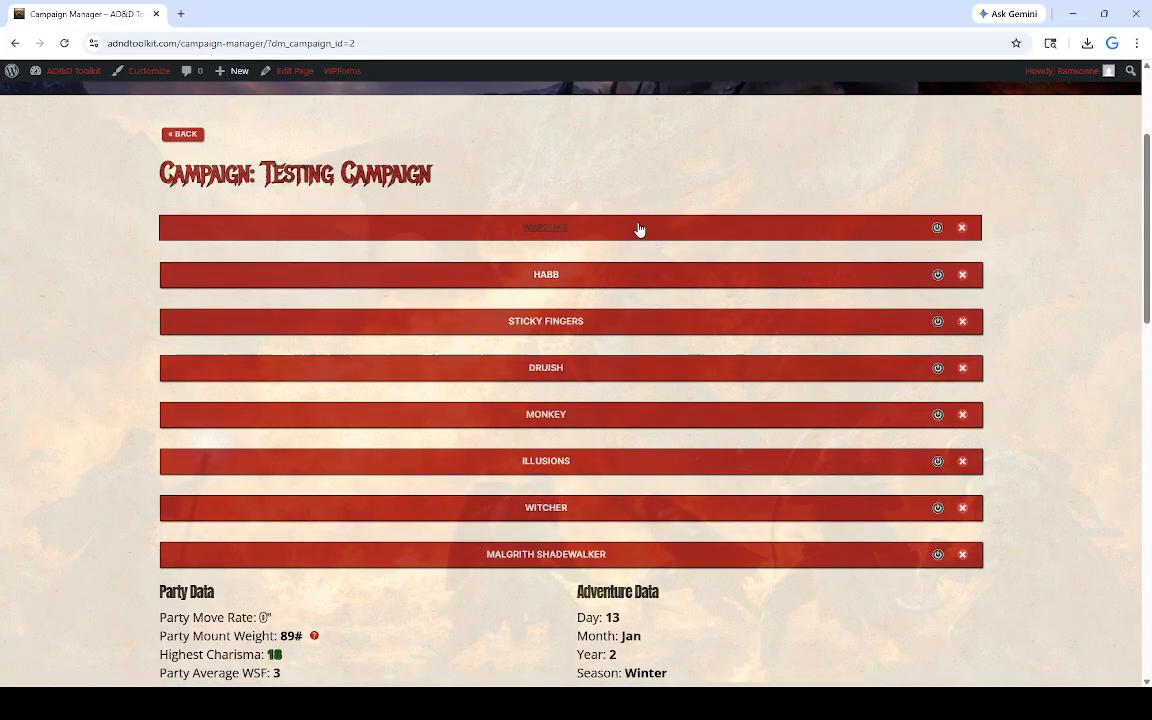
pyautogui.click(638, 229)
pyautogui.scroll(-3, 1039, 550)
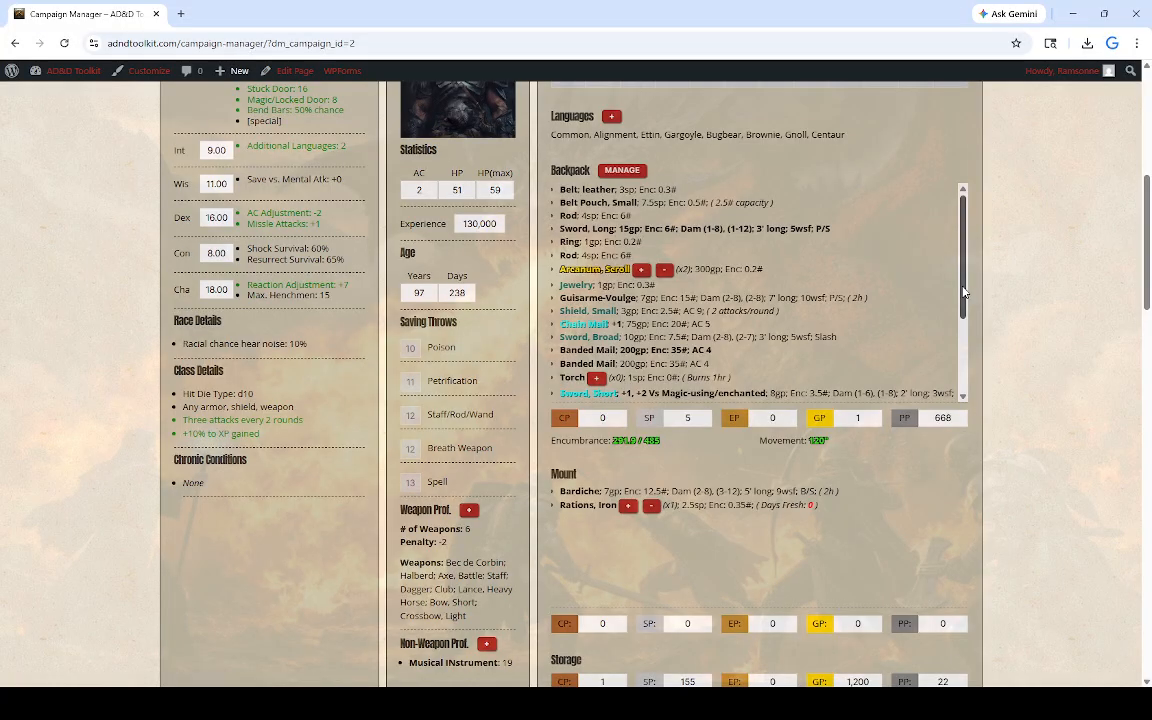
# Find Chain Mail, Elfin in Warduke's backpack and check its listed gold value
pyautogui.moveTo(964, 292); pyautogui.dragTo(968, 362)
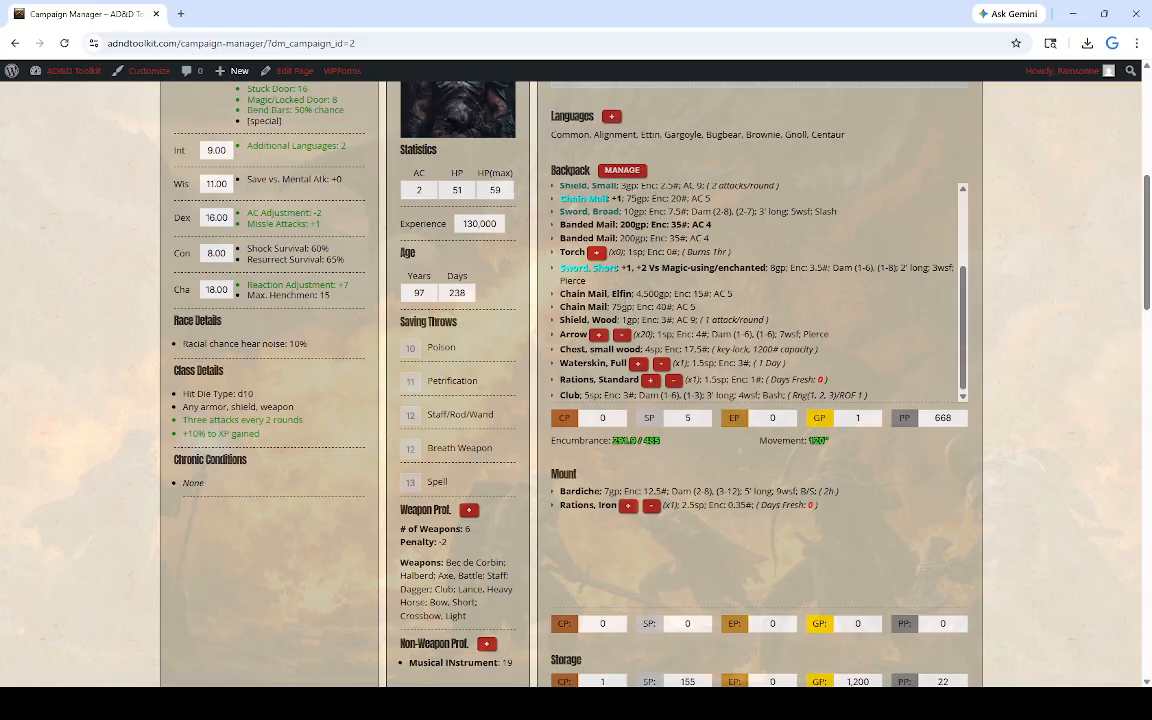
pyautogui.moveTo(633, 294); pyautogui.dragTo(561, 294)
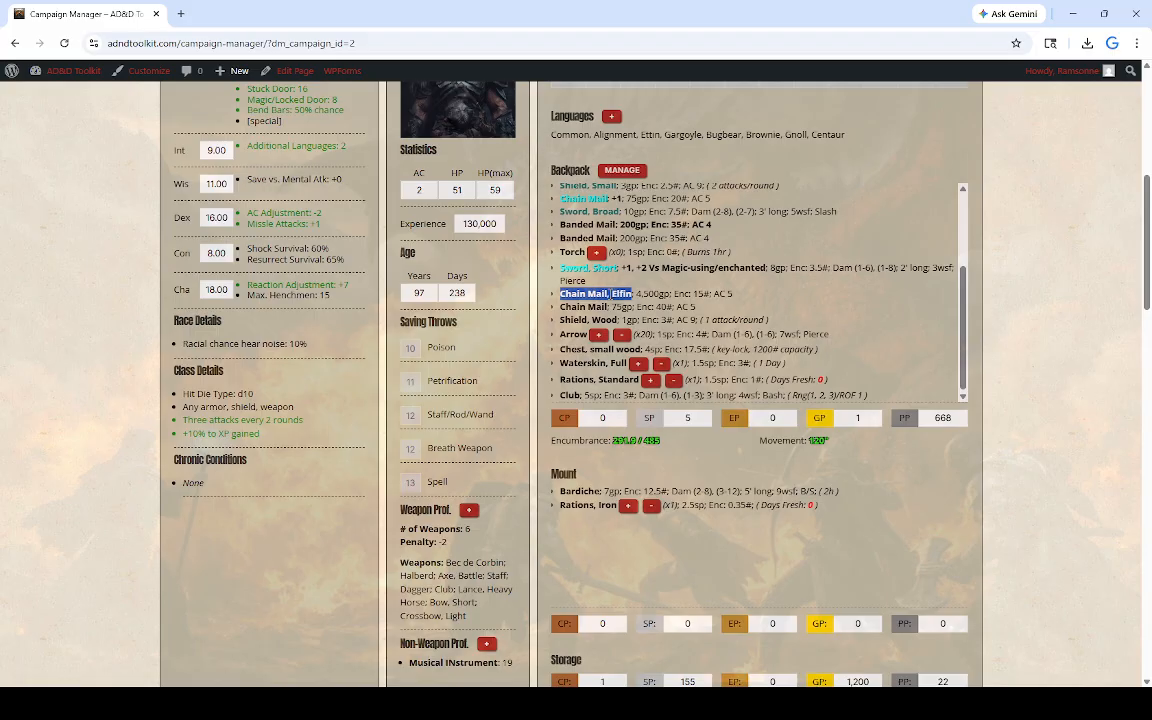
pyautogui.moveTo(636, 294); pyautogui.dragTo(669, 294)
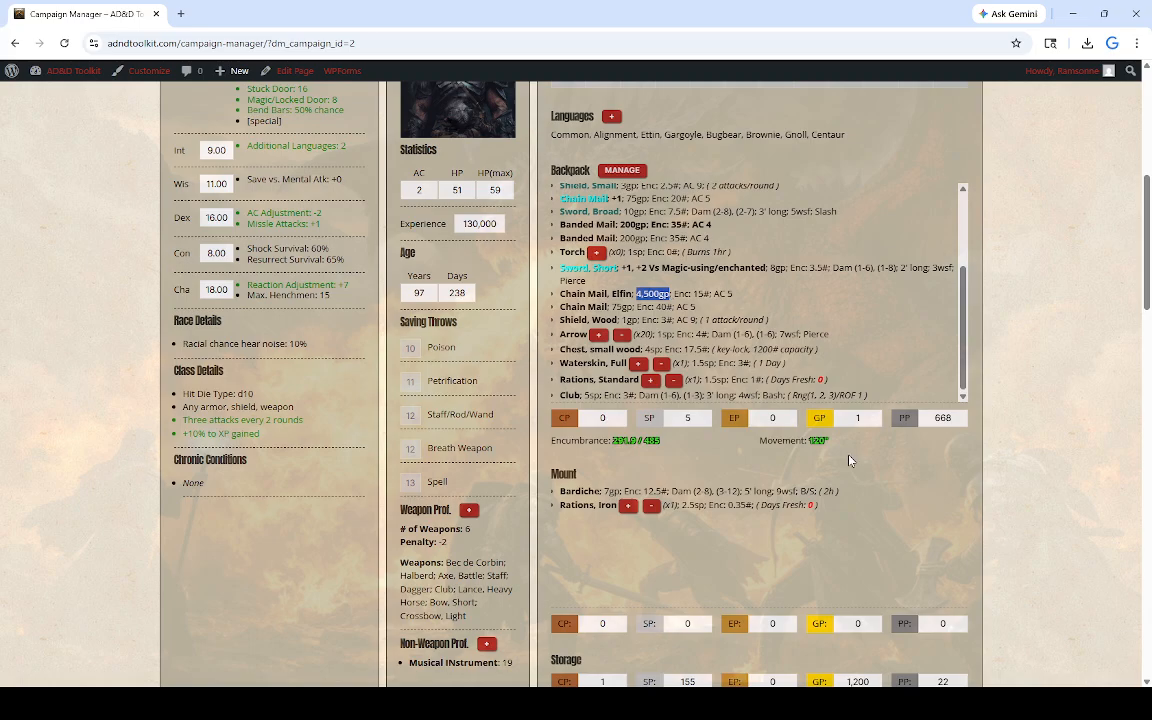
# Set the SP, GP and PP in Warduke's backpack to 0 and update the character
pyautogui.doubleClick(858, 418)
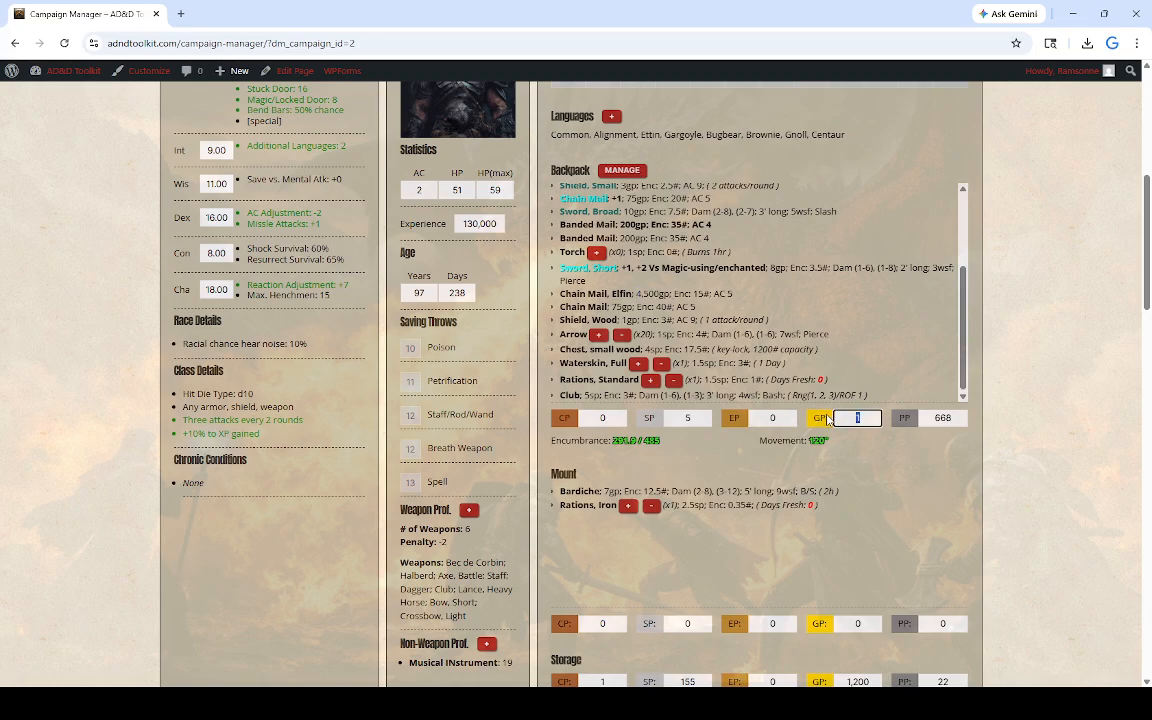
pyautogui.write('0')
pyautogui.doubleClick(697, 419)
pyautogui.write('0')
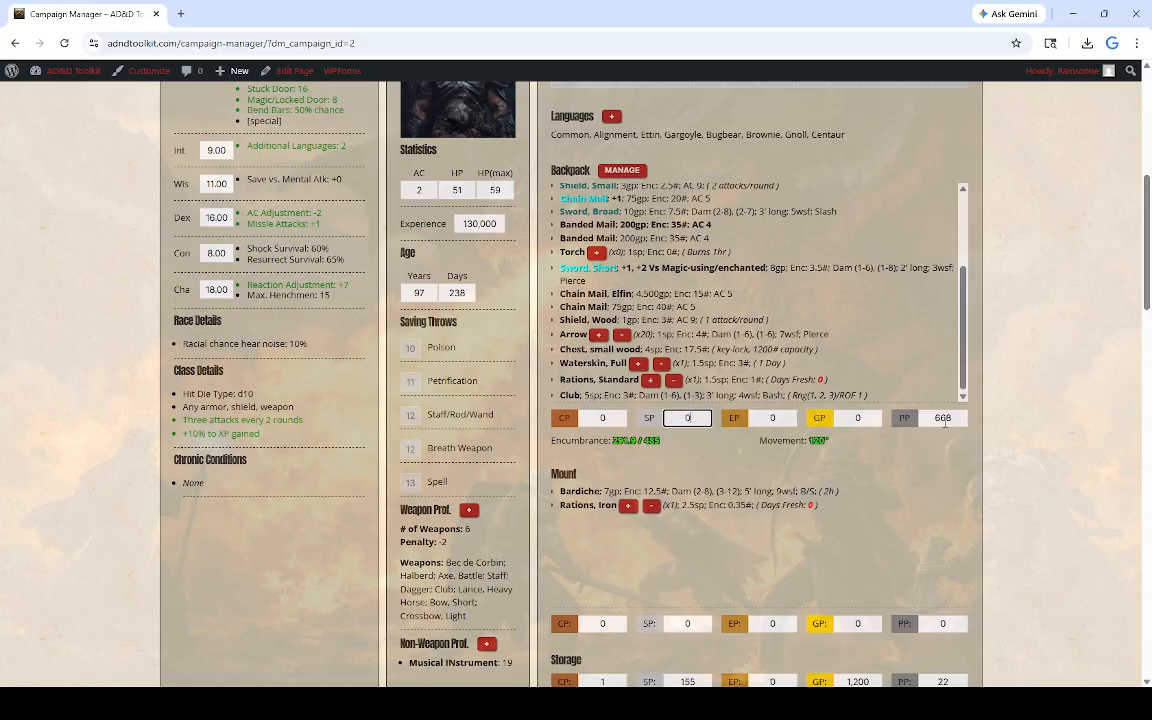
pyautogui.scroll(-4, 638, 432)
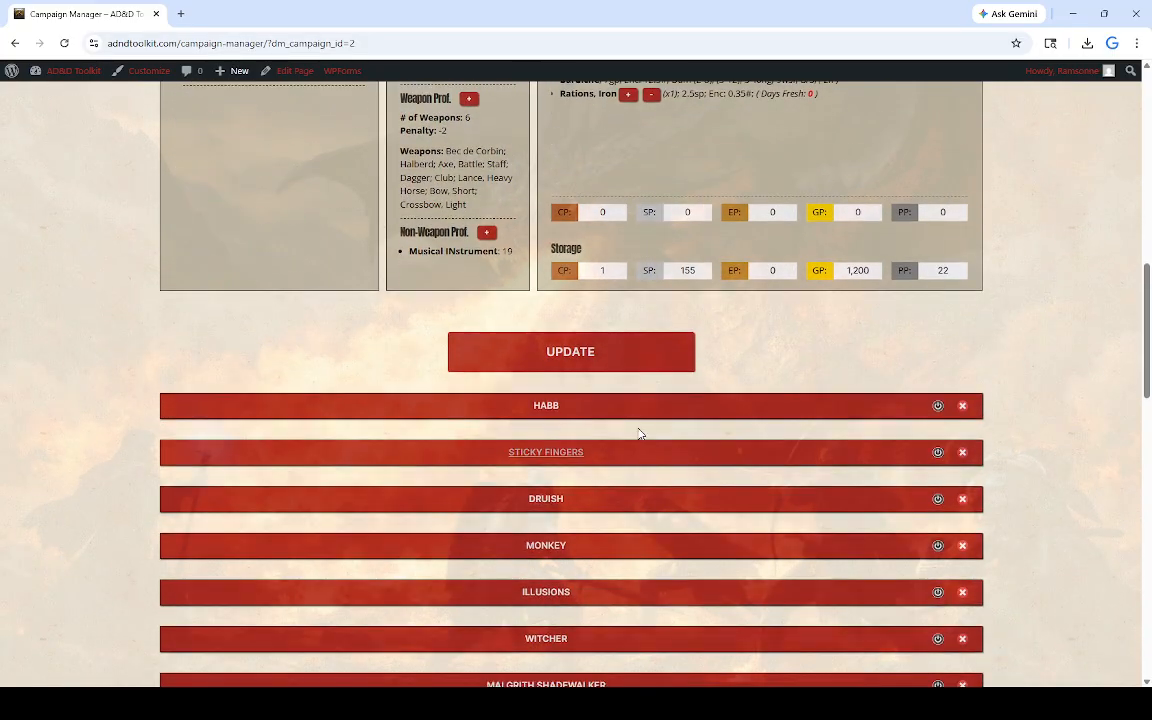
pyautogui.click(615, 359)
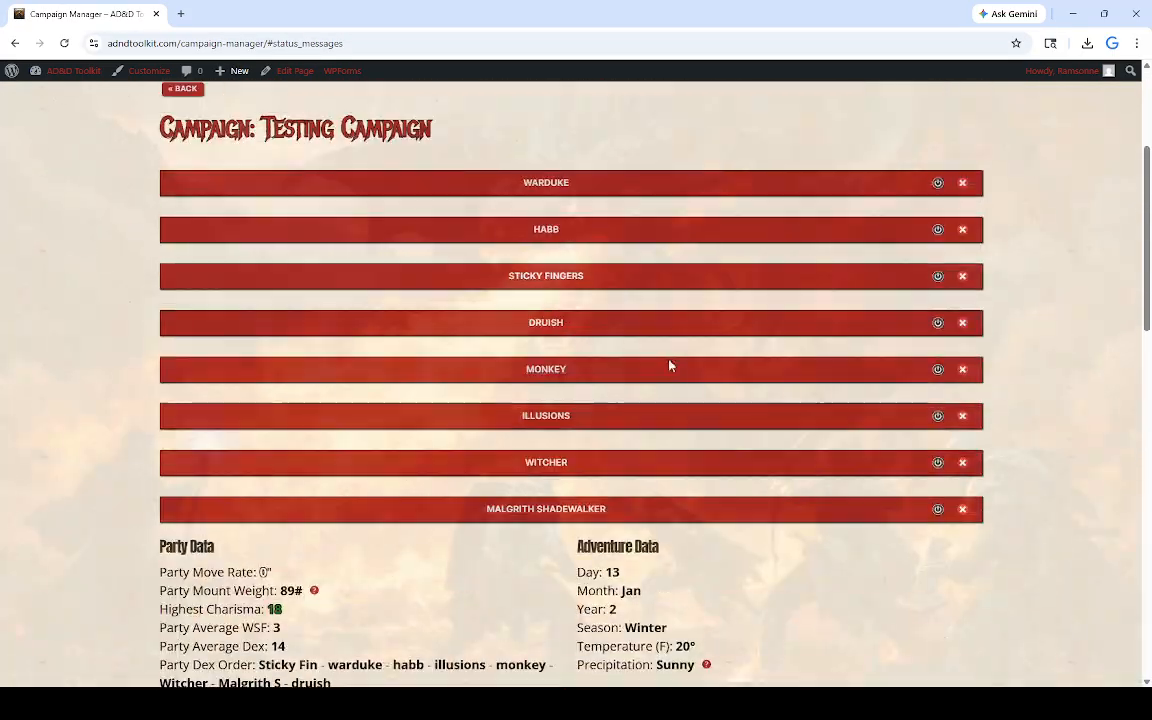
# Reopen Warduke's sheet to check the backpack coins, and collapse the sheet again
pyautogui.click(709, 186)
pyautogui.scroll(-2, 1075, 465)
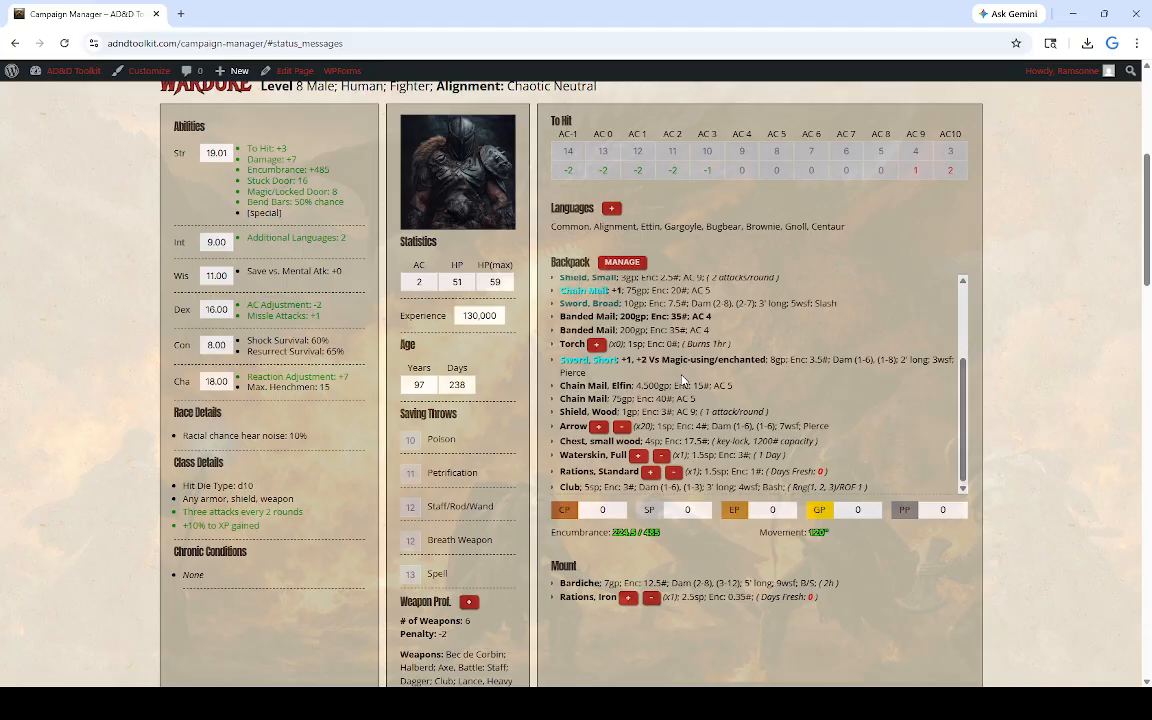
pyautogui.scroll(6, 683, 378)
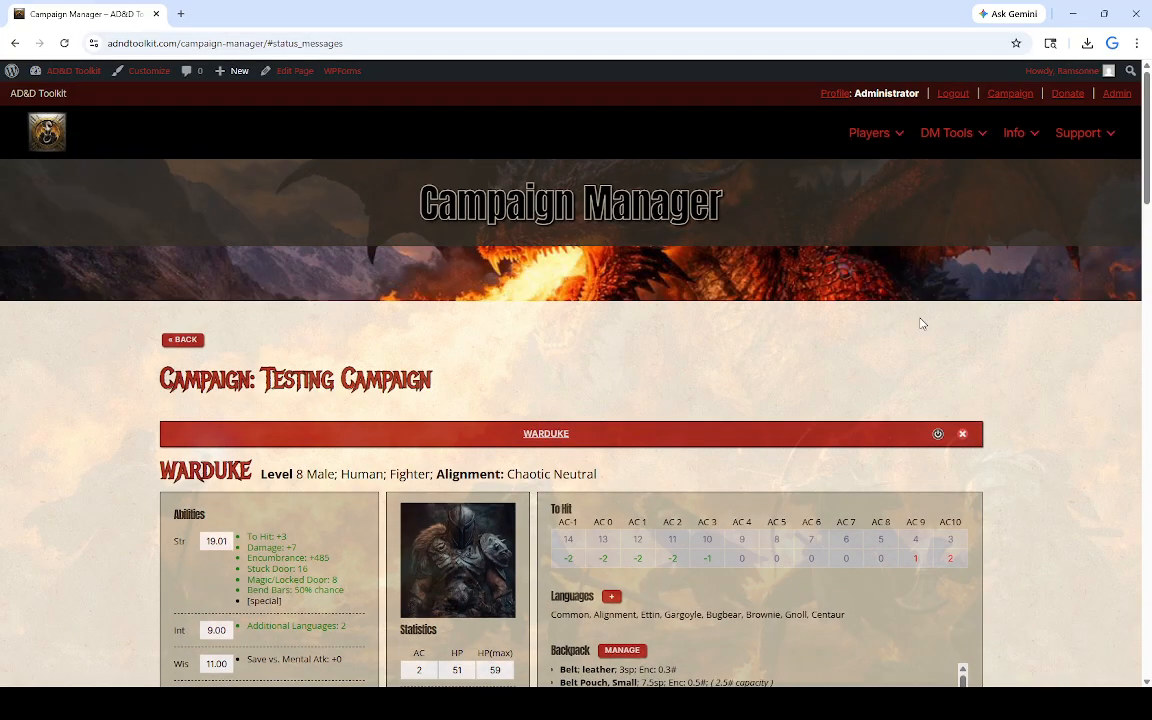
pyautogui.click(903, 432)
# Open My City Of Arendelle for managing and expand Trusty Anvil's buyback table
pyautogui.scroll(-15, 764, 445)
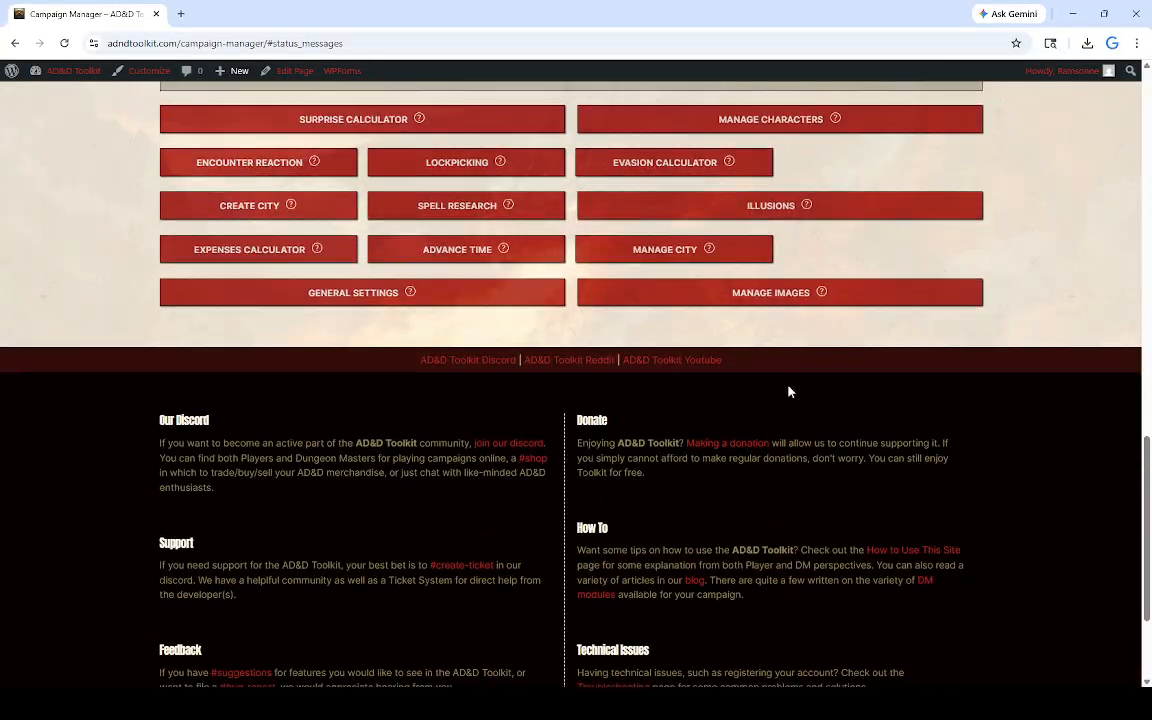
pyautogui.click(712, 249)
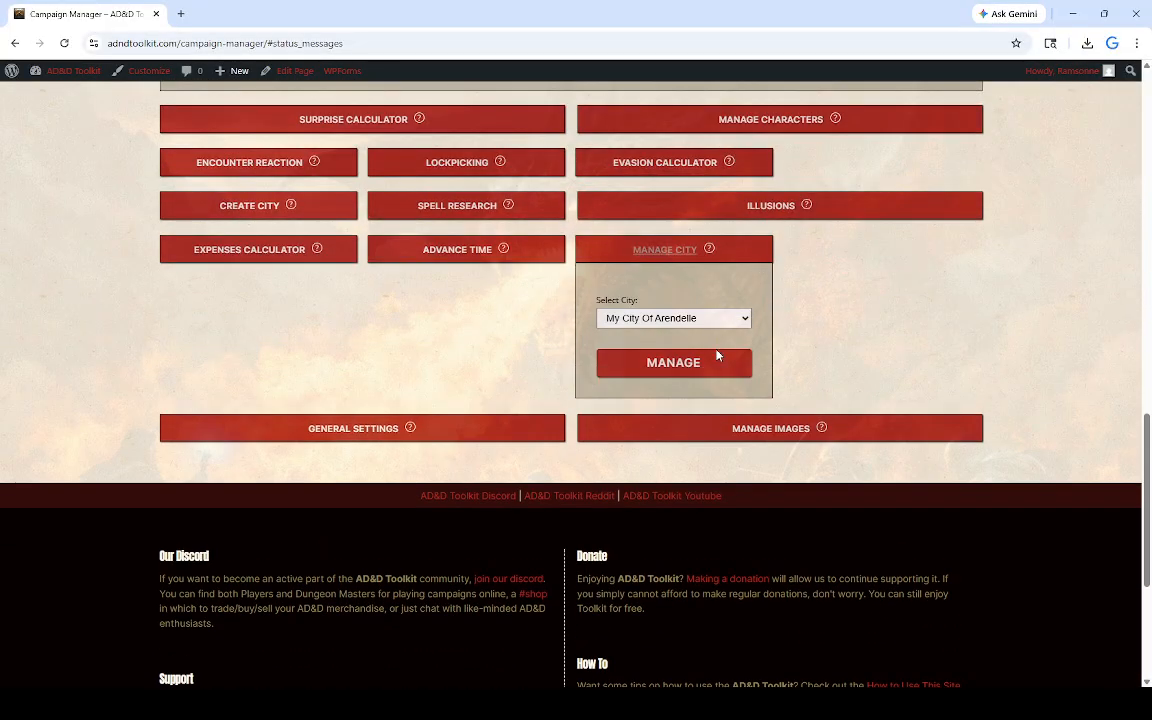
pyautogui.click(724, 372)
pyautogui.scroll(-10, 478, 445)
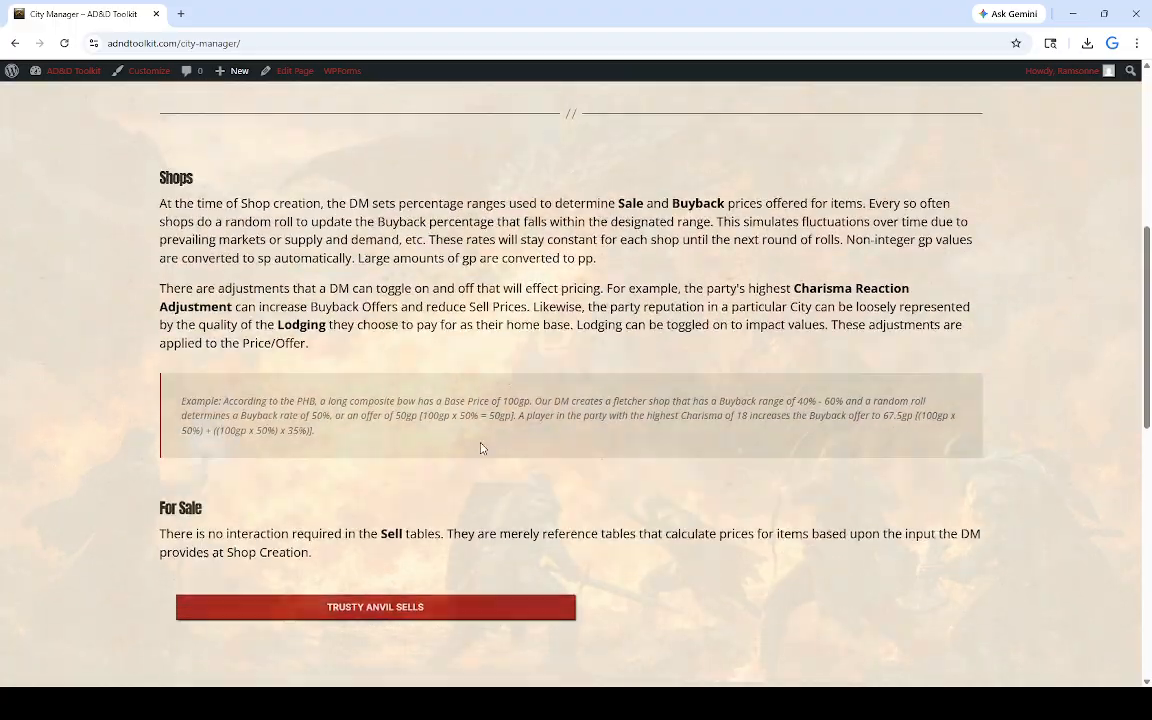
pyautogui.scroll(-1, 455, 415)
pyautogui.click(440, 388)
pyautogui.scroll(-5, 420, 395)
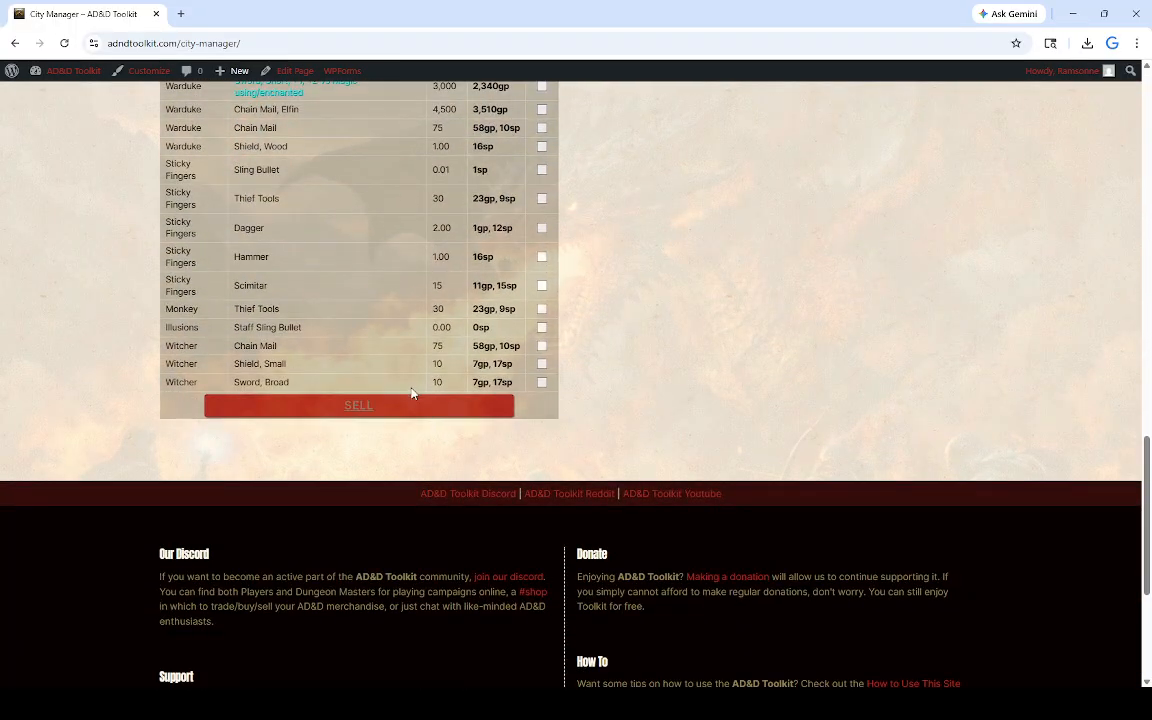
pyautogui.scroll(3, 408, 392)
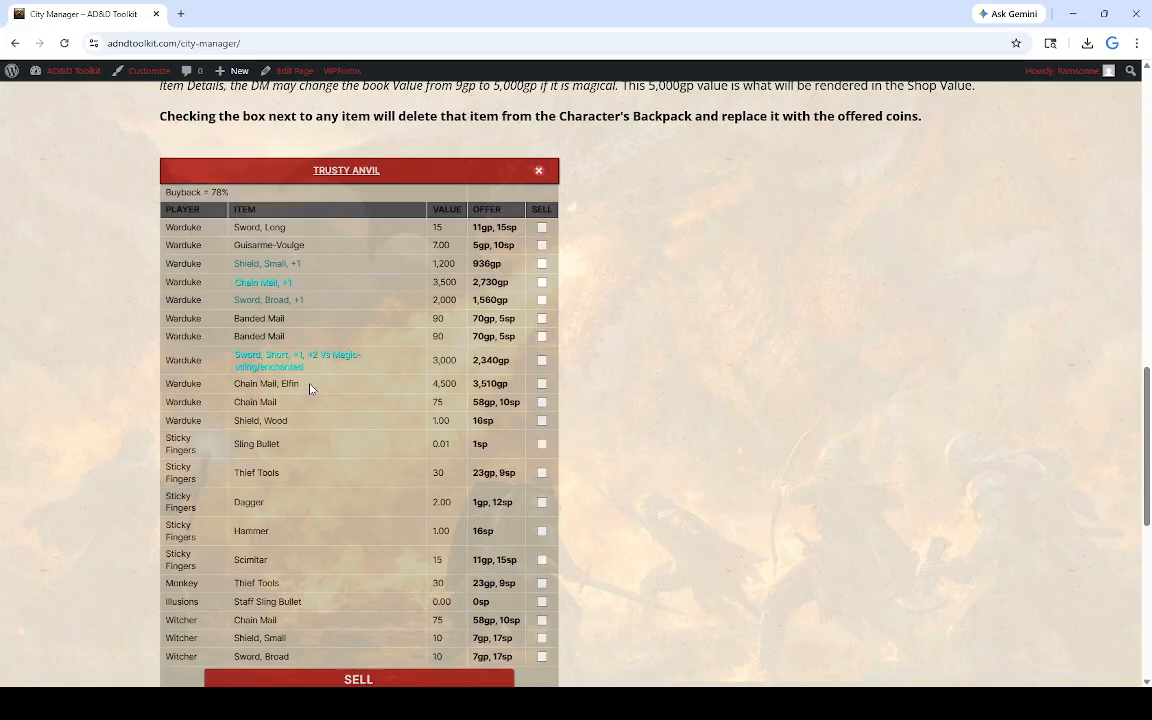
# Mark Warduke's Chain Mail, Elfin for sale in the buyback table and sell it to Trusty Anvil
pyautogui.moveTo(310, 388); pyautogui.dragTo(245, 388)
pyautogui.moveTo(458, 388); pyautogui.dragTo(434, 388)
pyautogui.scroll(-2, 340, 490)
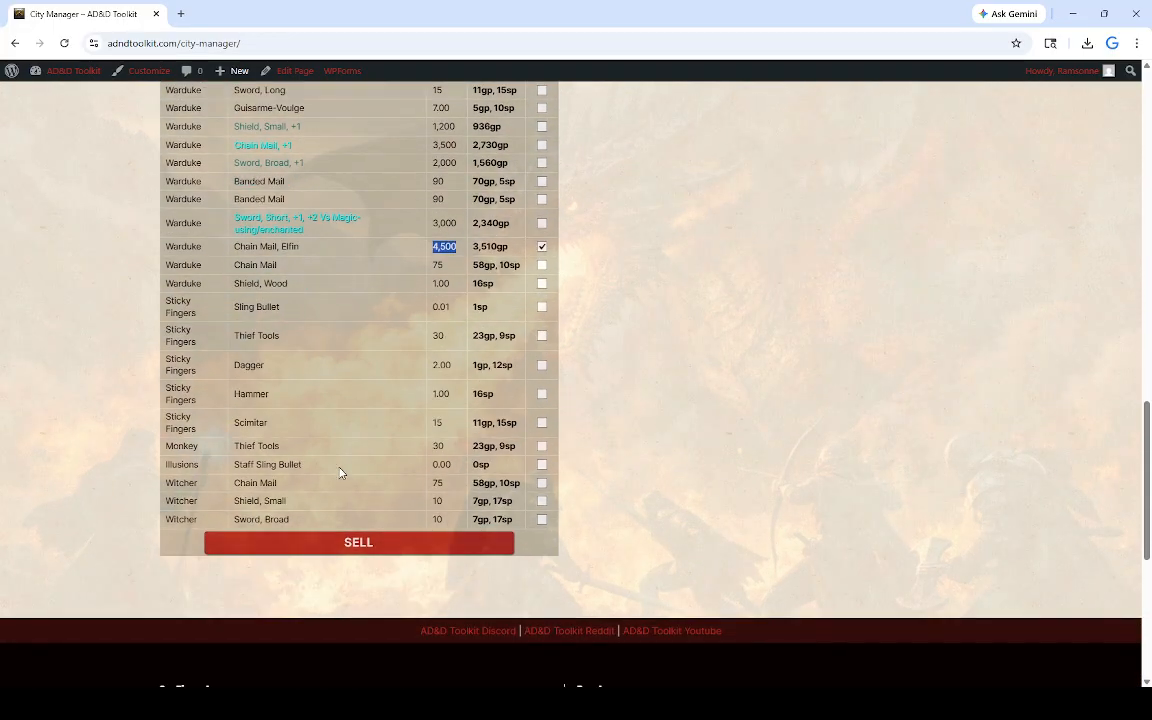
pyautogui.click(389, 549)
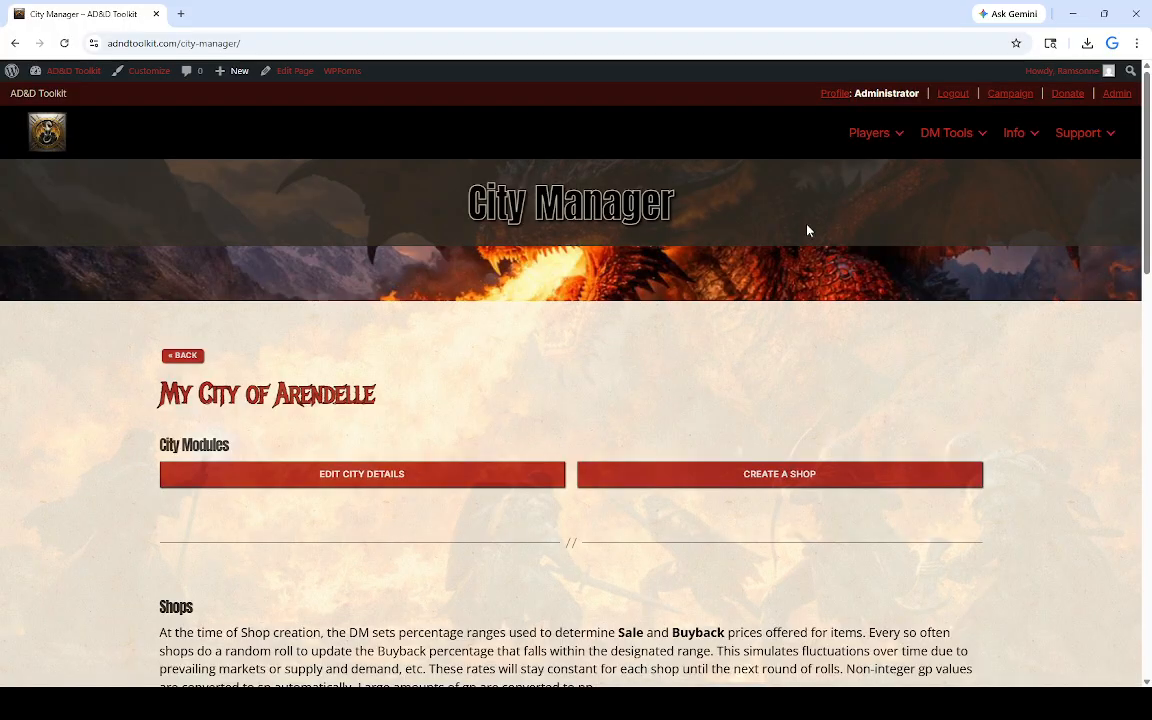
# Return to the campaign page, expand Warduke's sheet and check the backpack list for Chain Mail, Elfin
pyautogui.click(1000, 94)
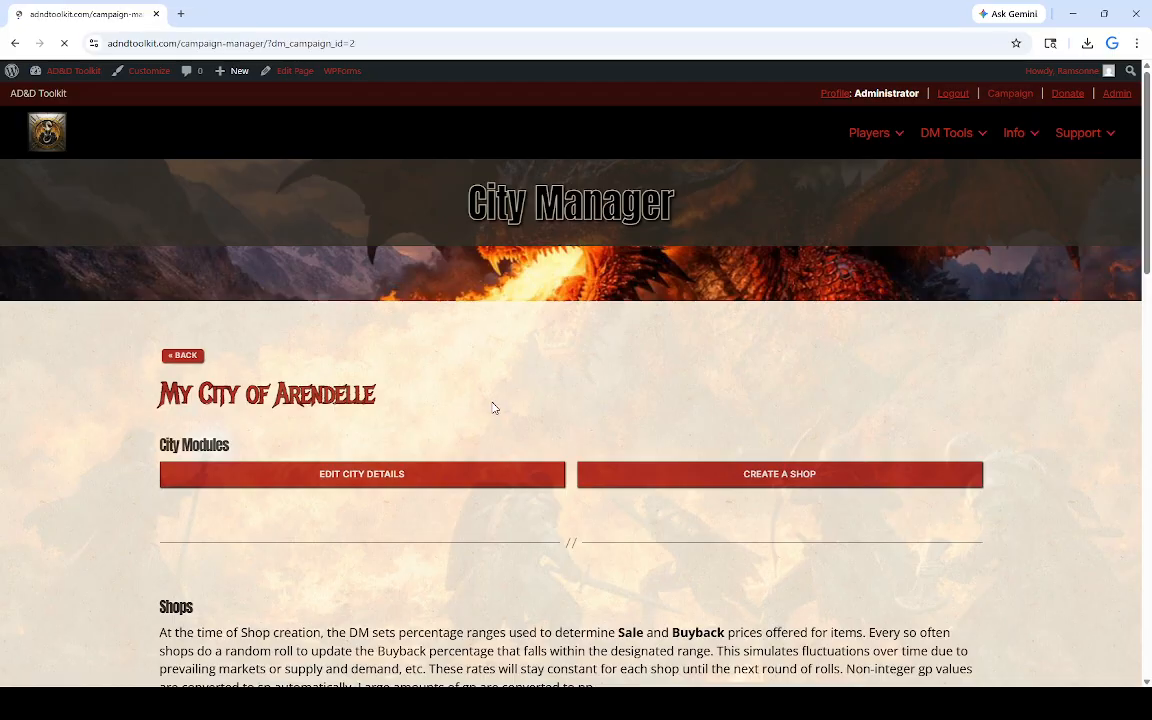
pyautogui.scroll(-2, 630, 320)
pyautogui.click(656, 232)
pyautogui.scroll(-3, 668, 320)
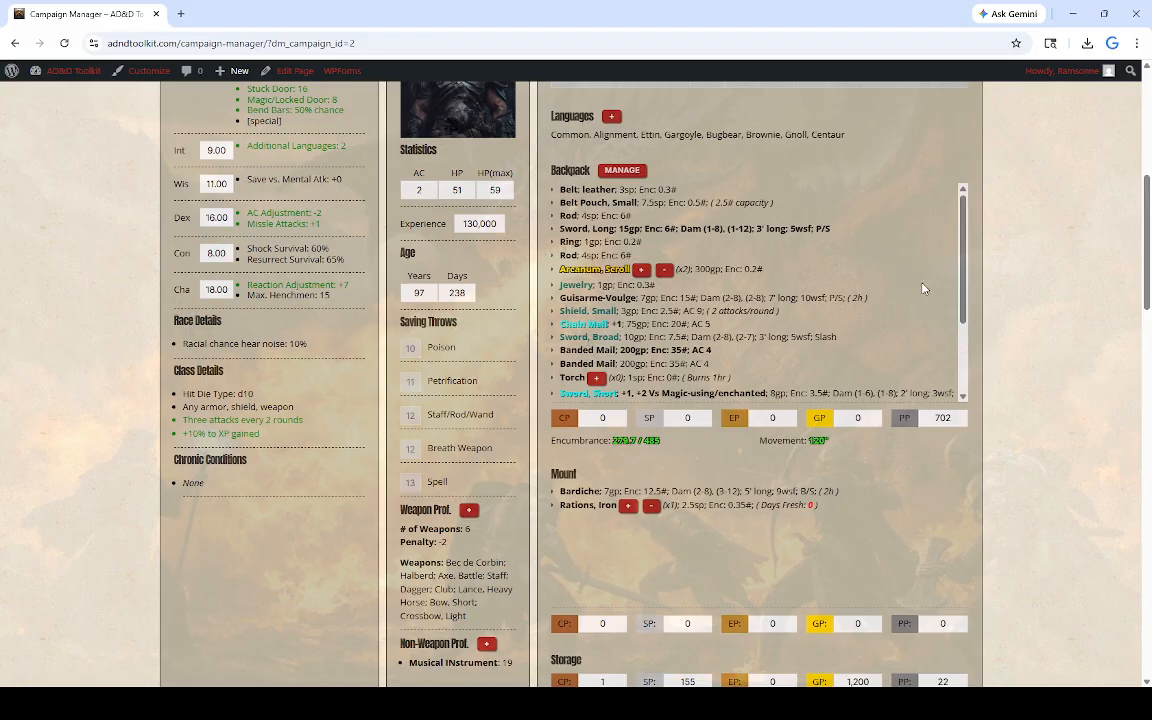
pyautogui.moveTo(962, 297); pyautogui.dragTo(953, 370)
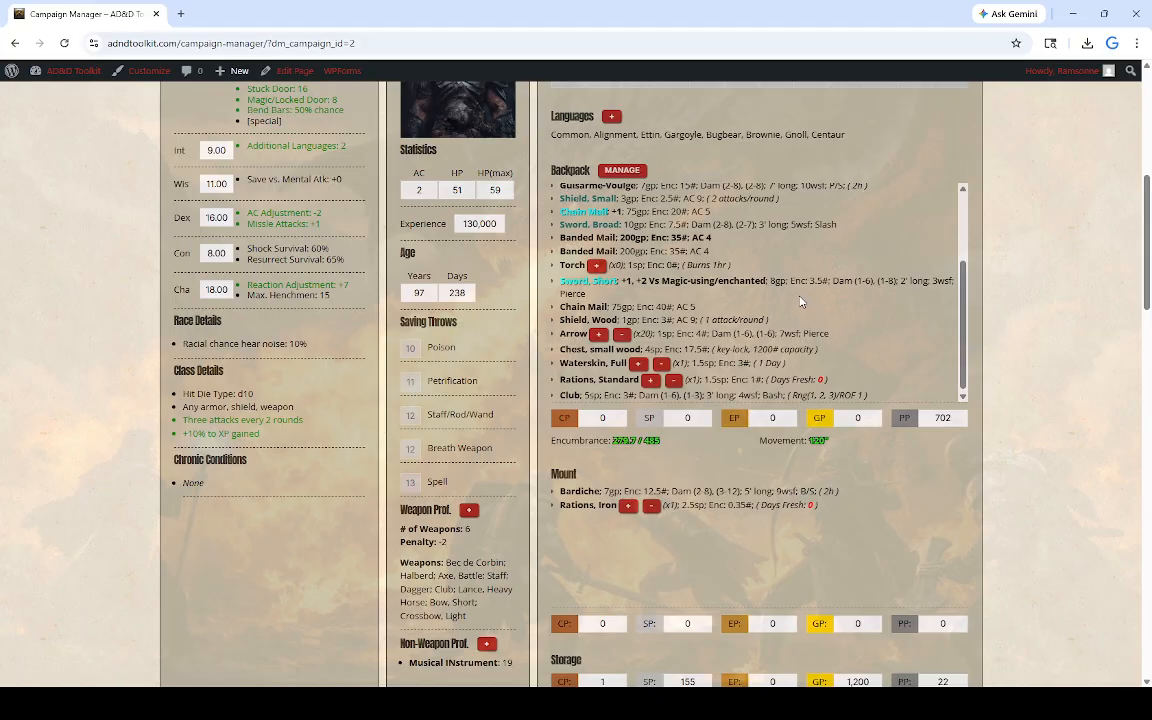
# Check the GP and PP amounts in Warduke's backpack against the shop's offer
pyautogui.click(956, 419)
pyautogui.moveTo(956, 419); pyautogui.dragTo(928, 420)
pyautogui.click(848, 418)
pyautogui.click(948, 420)
pyautogui.scroll(-2, 1012, 501)
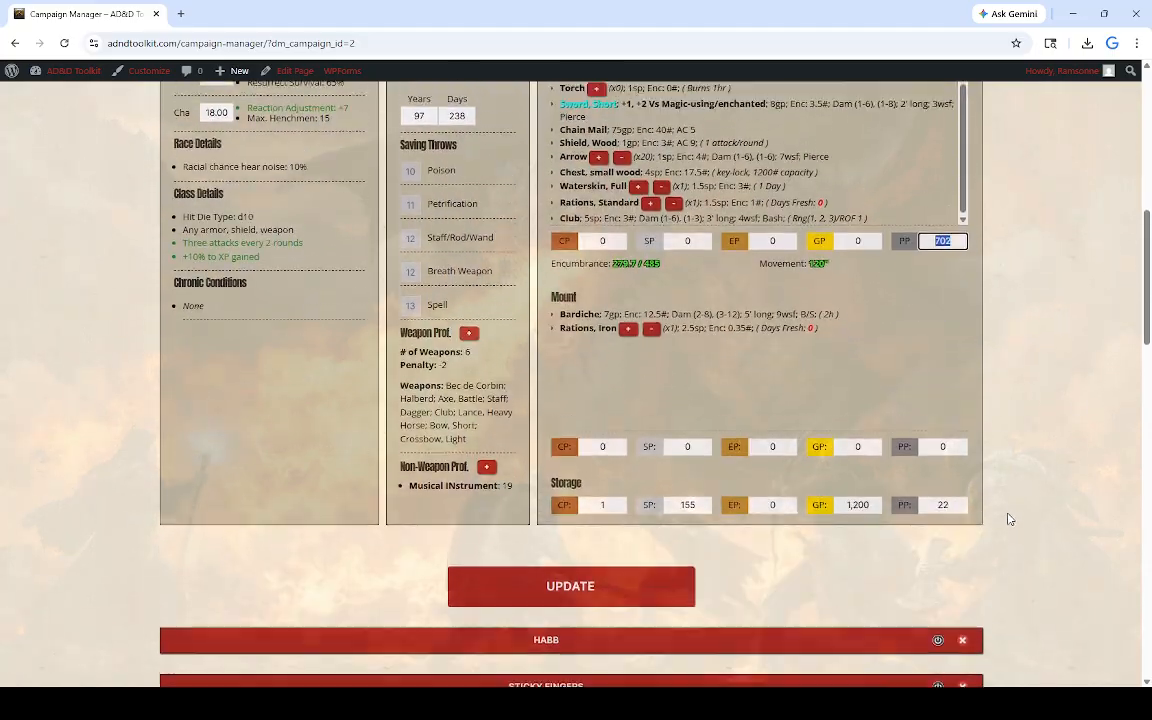
# Go back through the campaign page to My City Of Arendelle and show Trusty Anvil's remaining buyback items
pyautogui.scroll(7, 1005, 517)
pyautogui.click(1009, 95)
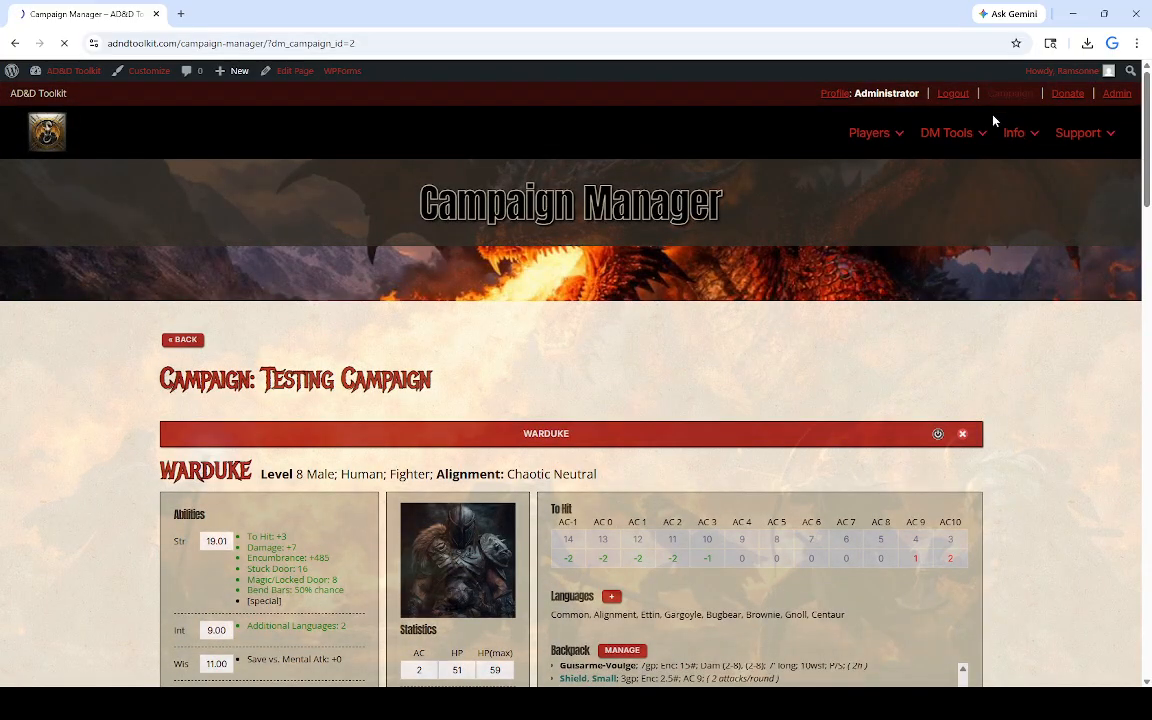
pyautogui.scroll(-10, 662, 453)
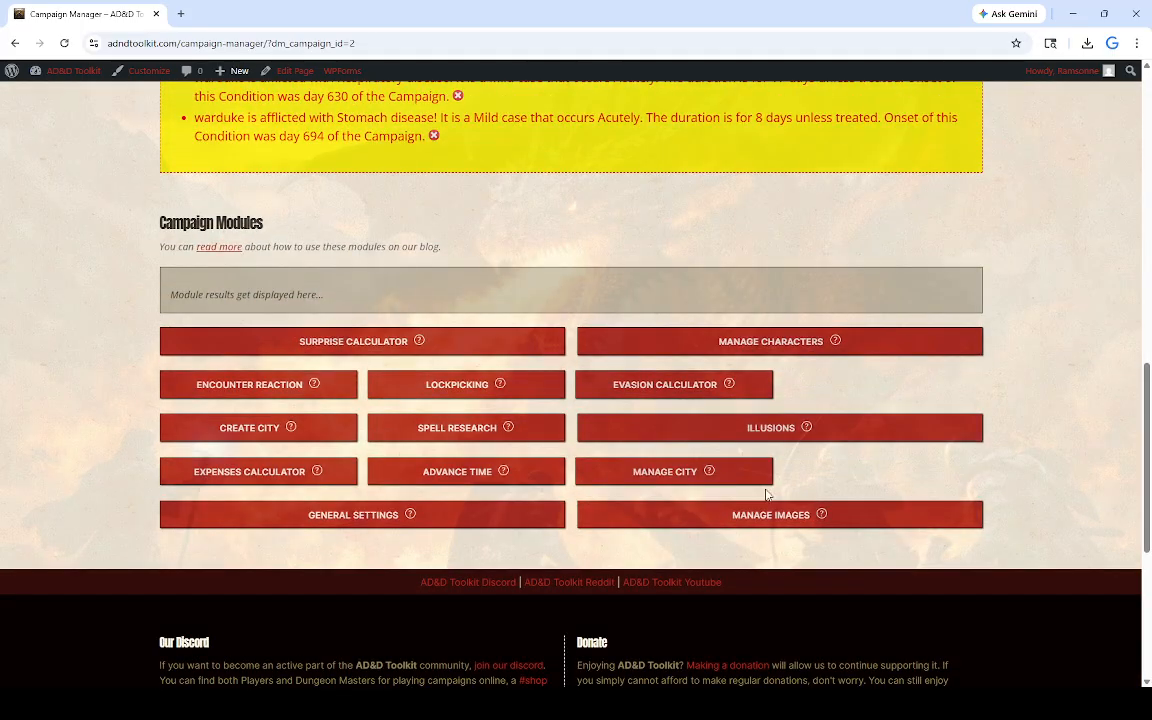
pyautogui.click(745, 478)
pyautogui.click(716, 586)
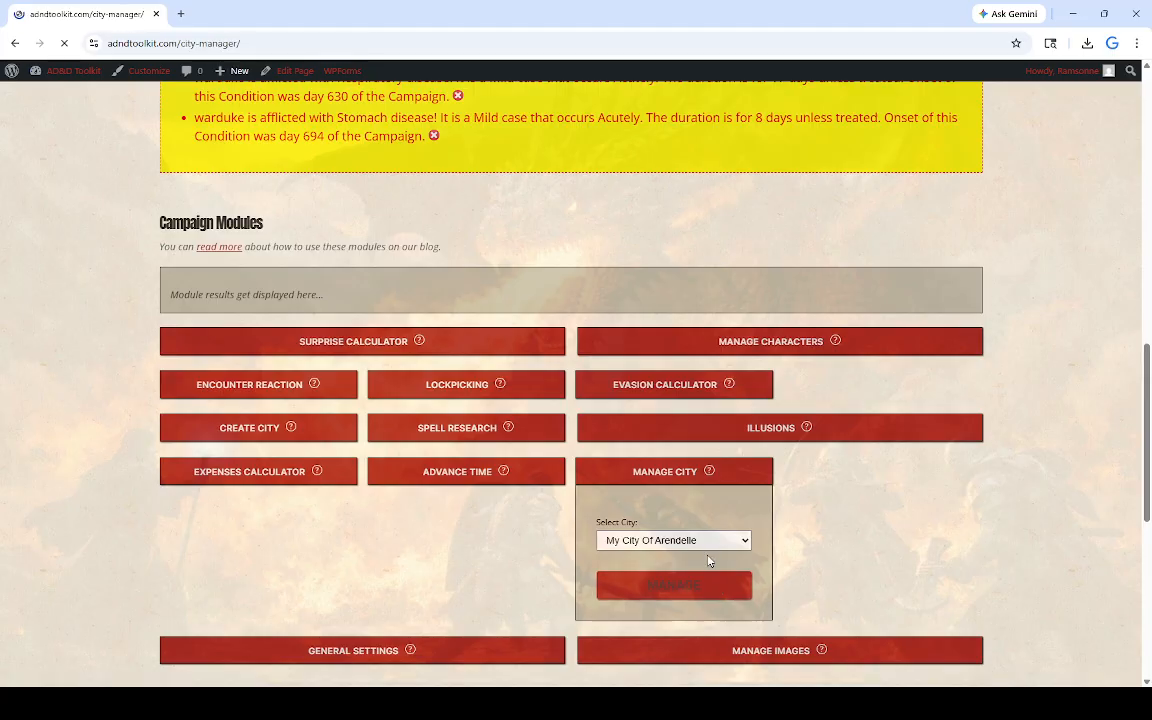
pyautogui.scroll(-6, 660, 490)
pyautogui.scroll(-3, 647, 469)
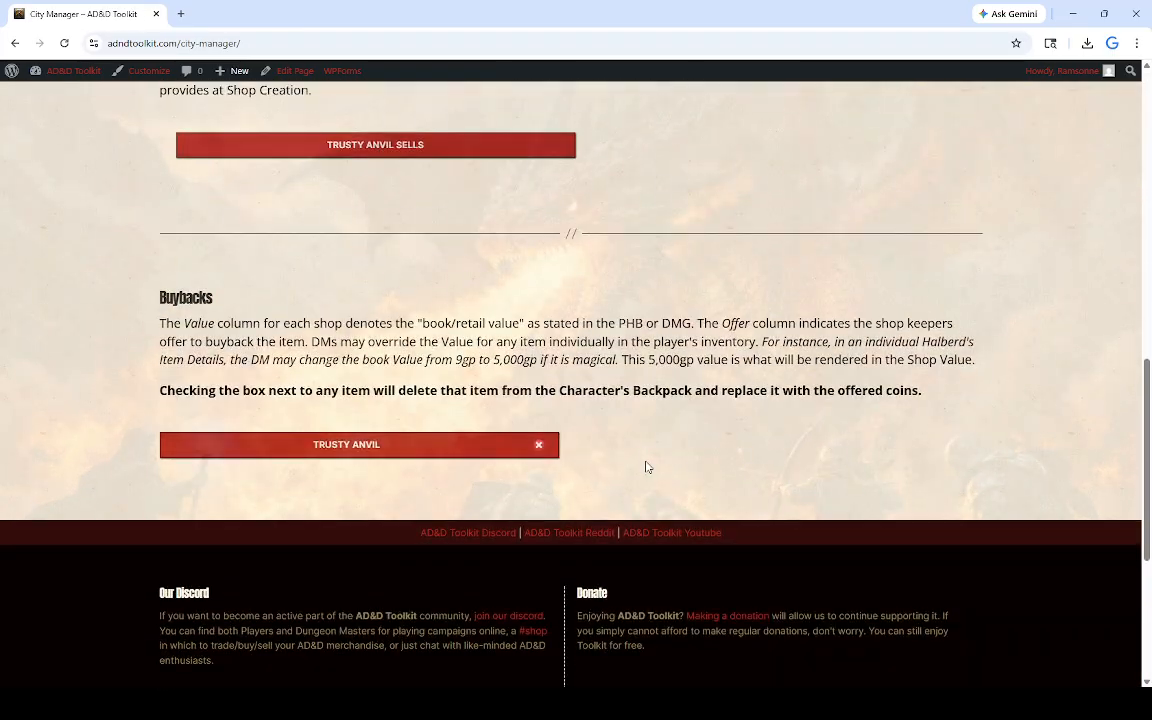
pyautogui.click(464, 452)
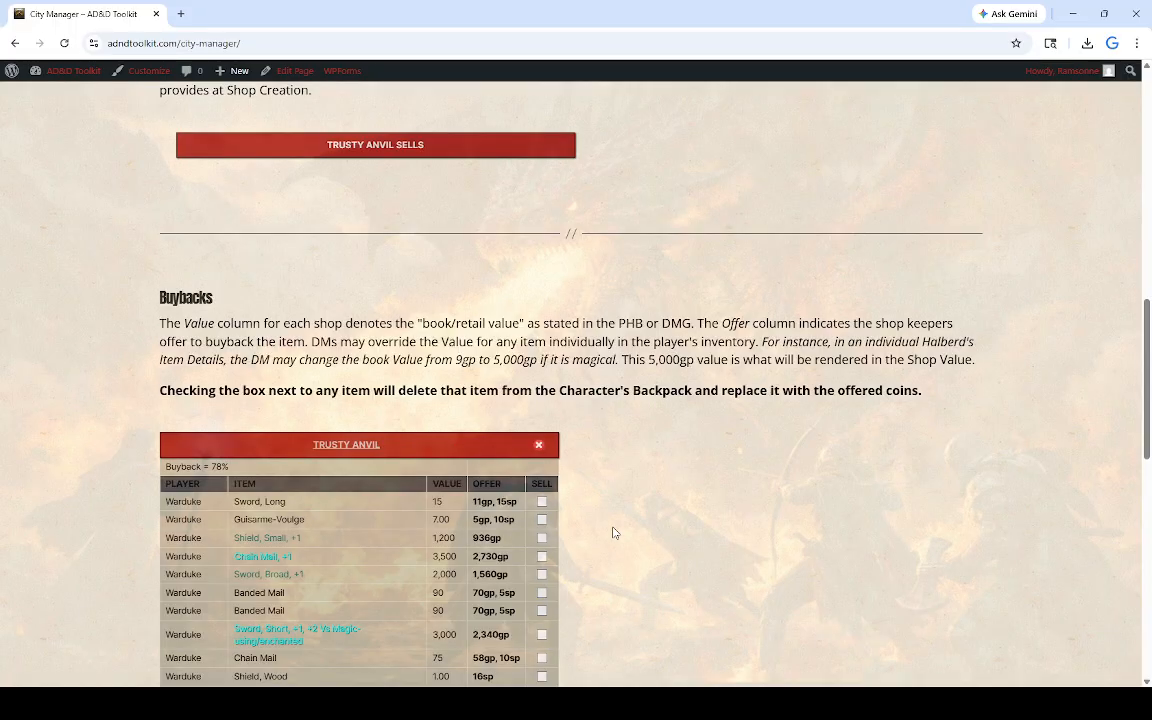
# Look through the players' items and offers in Trusty Anvil's buyback table, then return to the City Modules
pyautogui.scroll(-3, 607, 512)
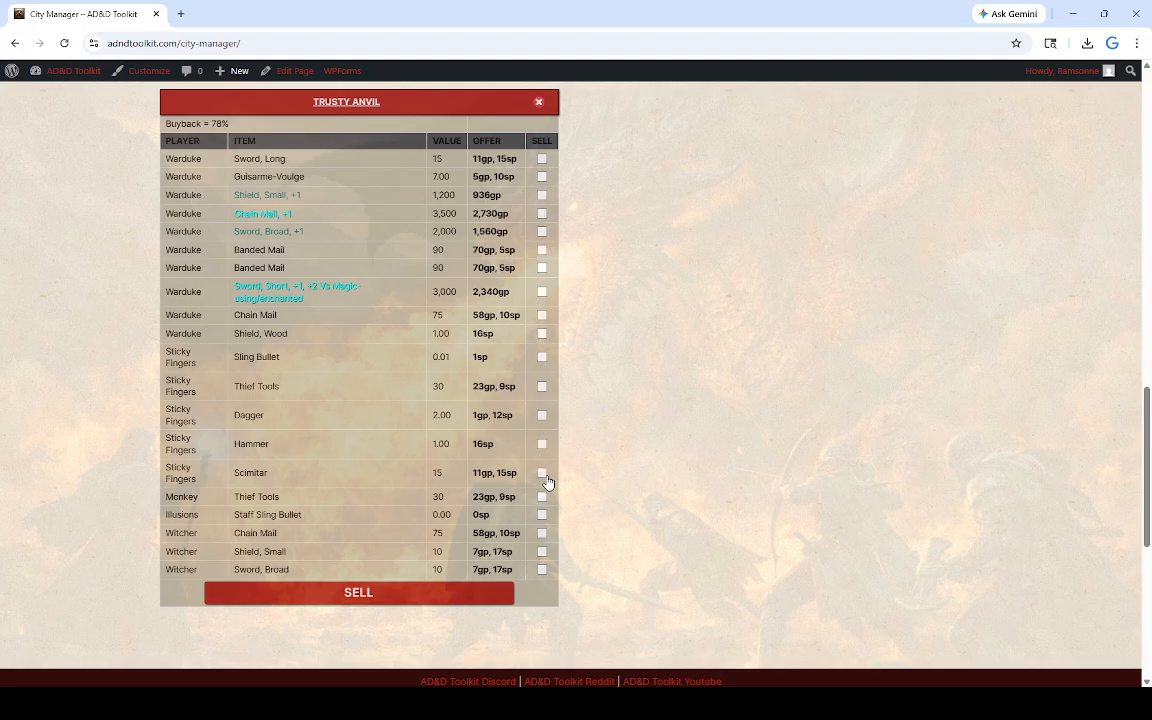
pyautogui.scroll(2, 614, 458)
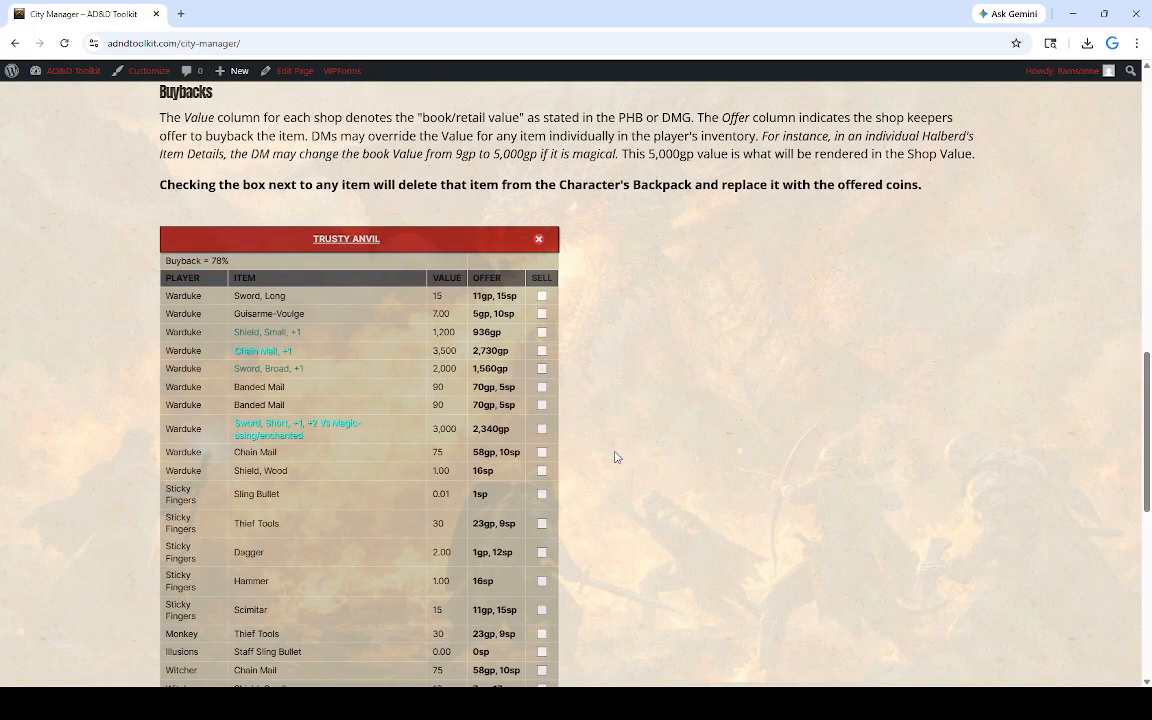
pyautogui.scroll(7, 586, 401)
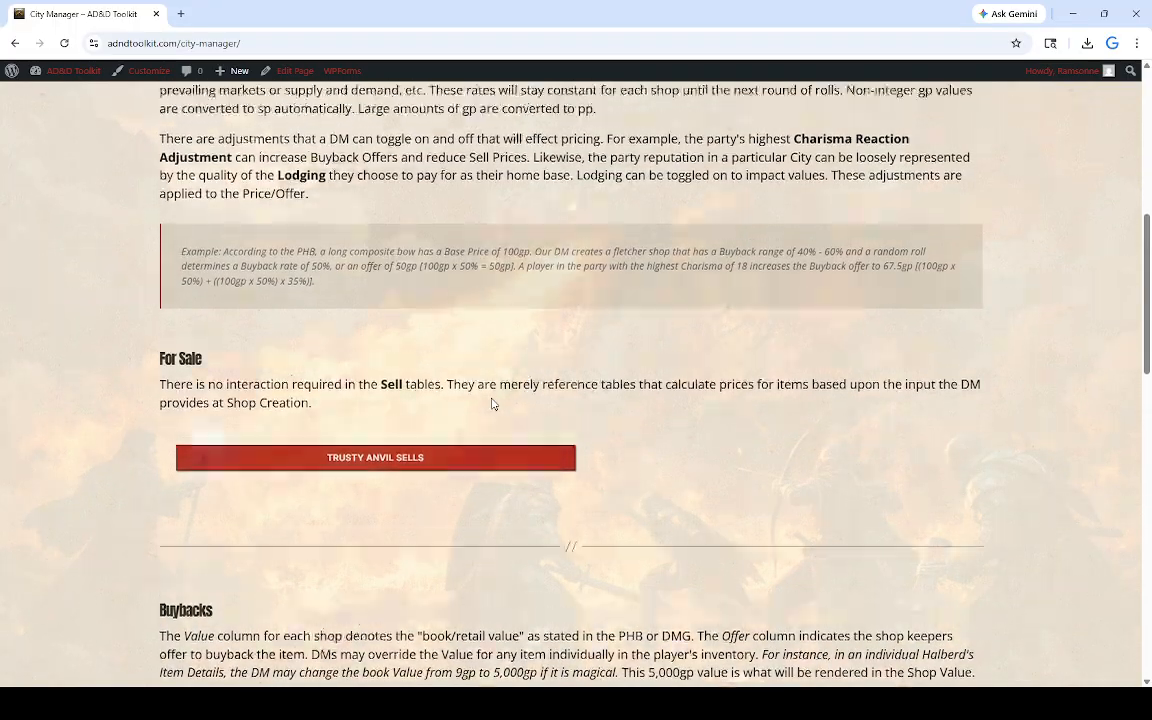
pyautogui.scroll(4, 466, 393)
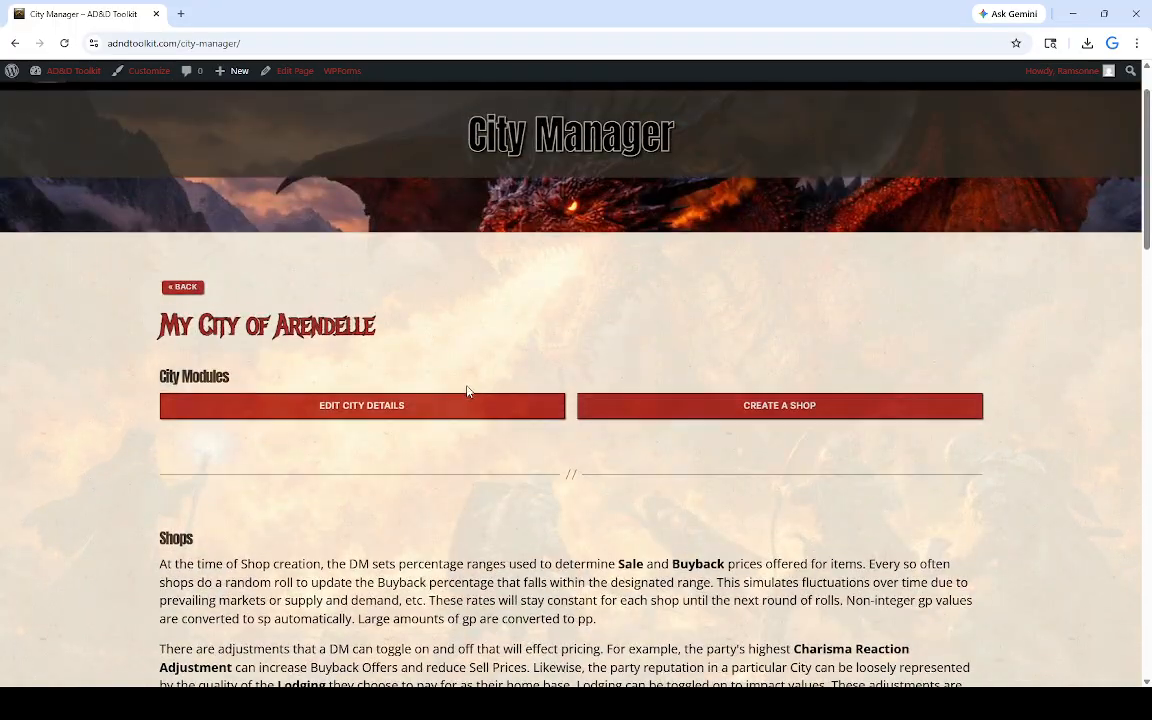
pyautogui.click(676, 414)
pyautogui.scroll(-1, 672, 433)
pyautogui.scroll(-3, 672, 433)
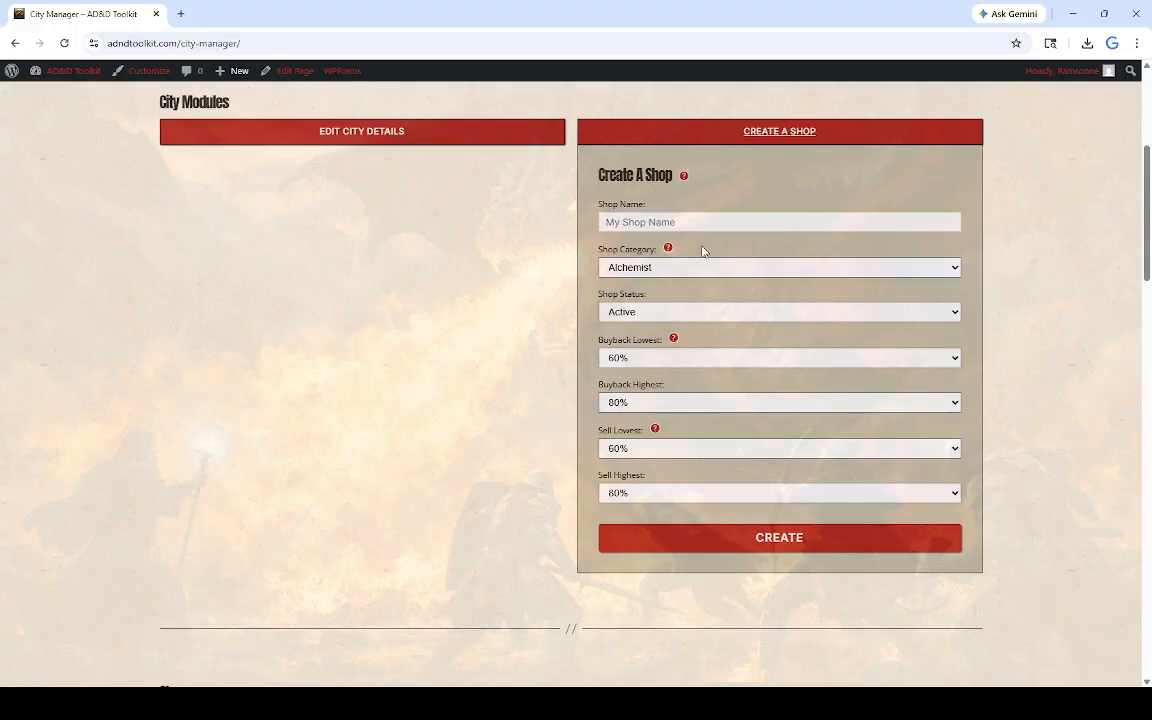
pyautogui.click(712, 143)
# Edit My City of Arendelle's details with Lodging Quality set to Common and Charisma Adjustment enabled, and save them
pyautogui.click(470, 136)
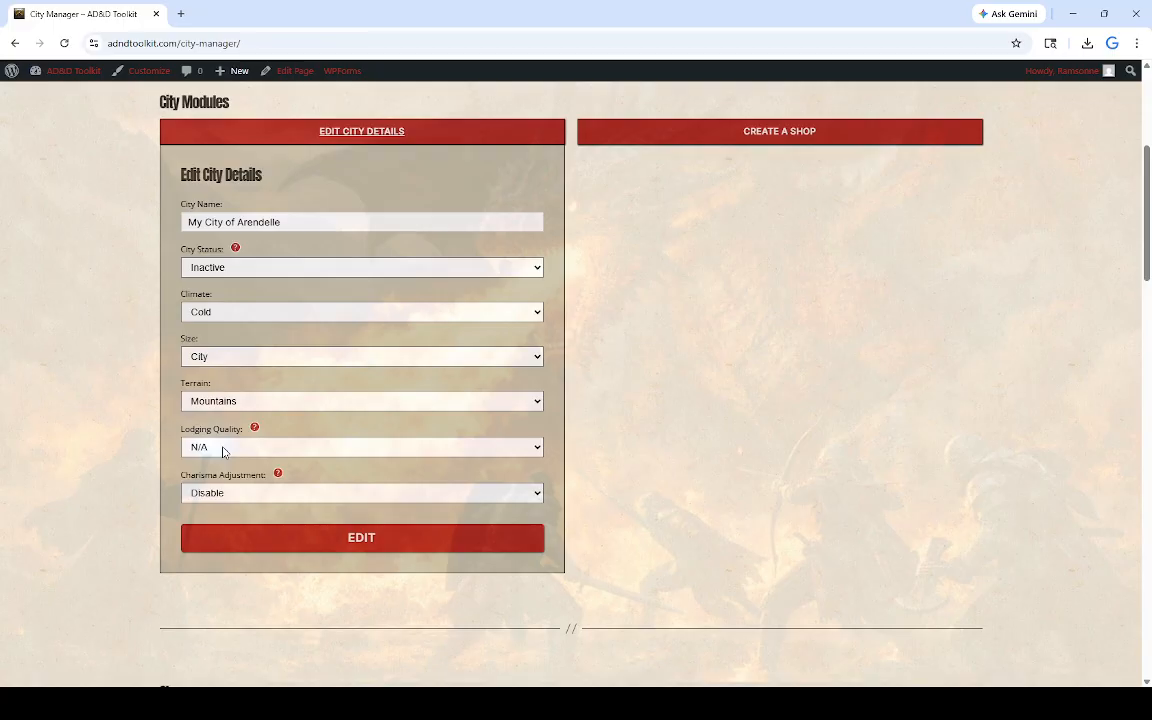
pyautogui.click(223, 449)
pyautogui.click(227, 513)
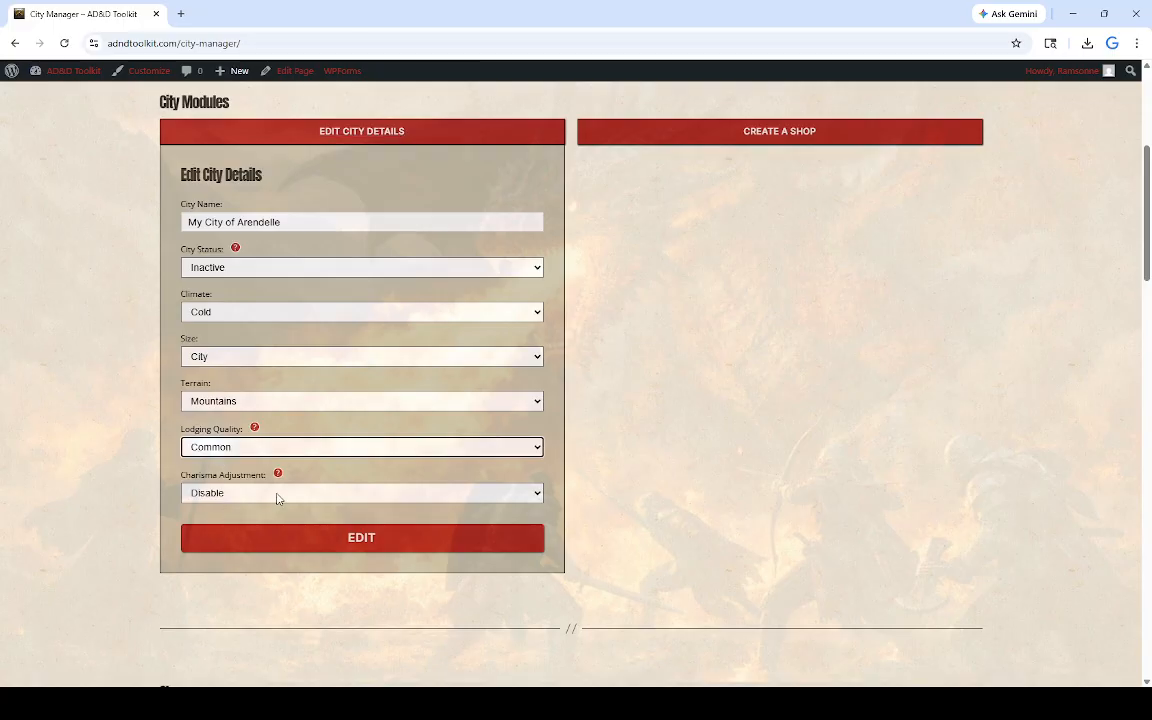
pyautogui.click(230, 490)
pyautogui.click(258, 535)
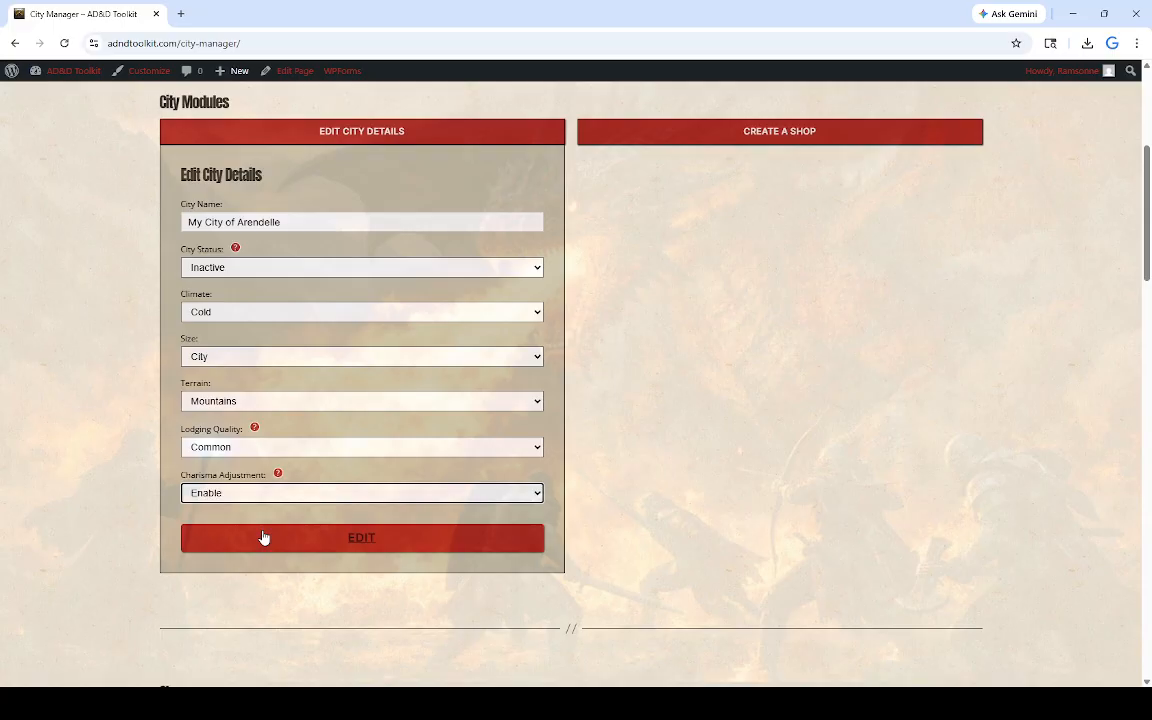
pyautogui.click(343, 538)
# Expand Trusty Anvil's buyback table and examine its Buyback and Charisma percentages alongside the offers
pyautogui.scroll(-8, 340, 530)
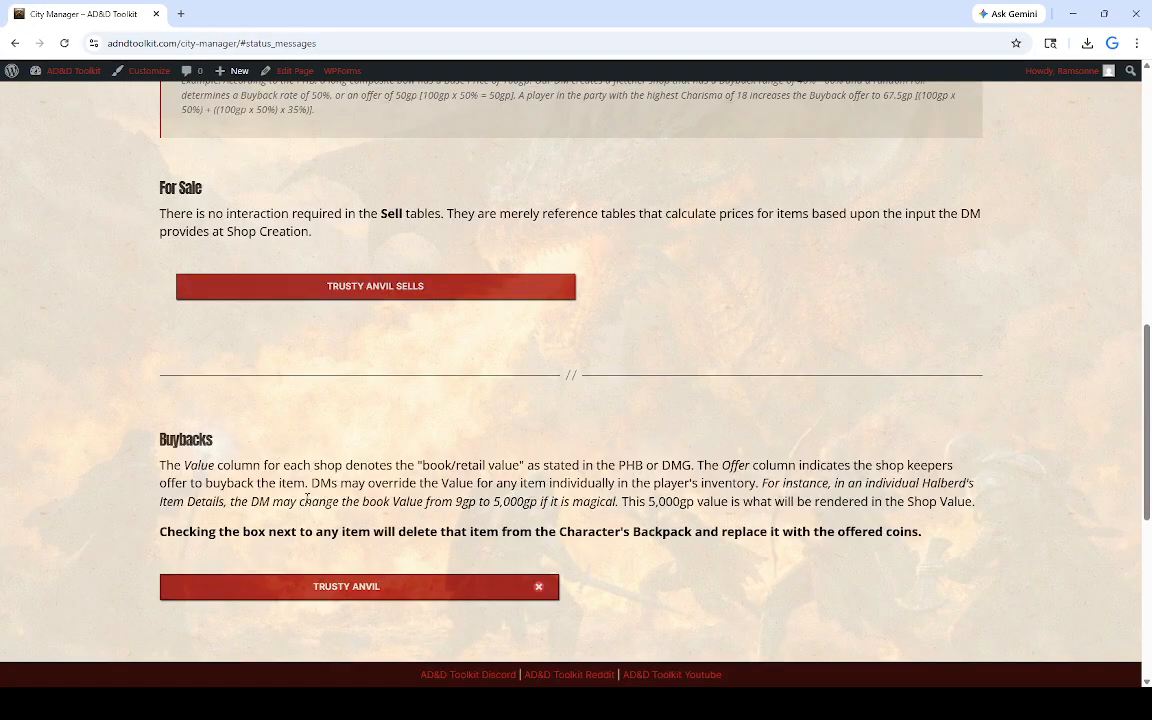
pyautogui.scroll(-3, 300, 480)
pyautogui.click(435, 318)
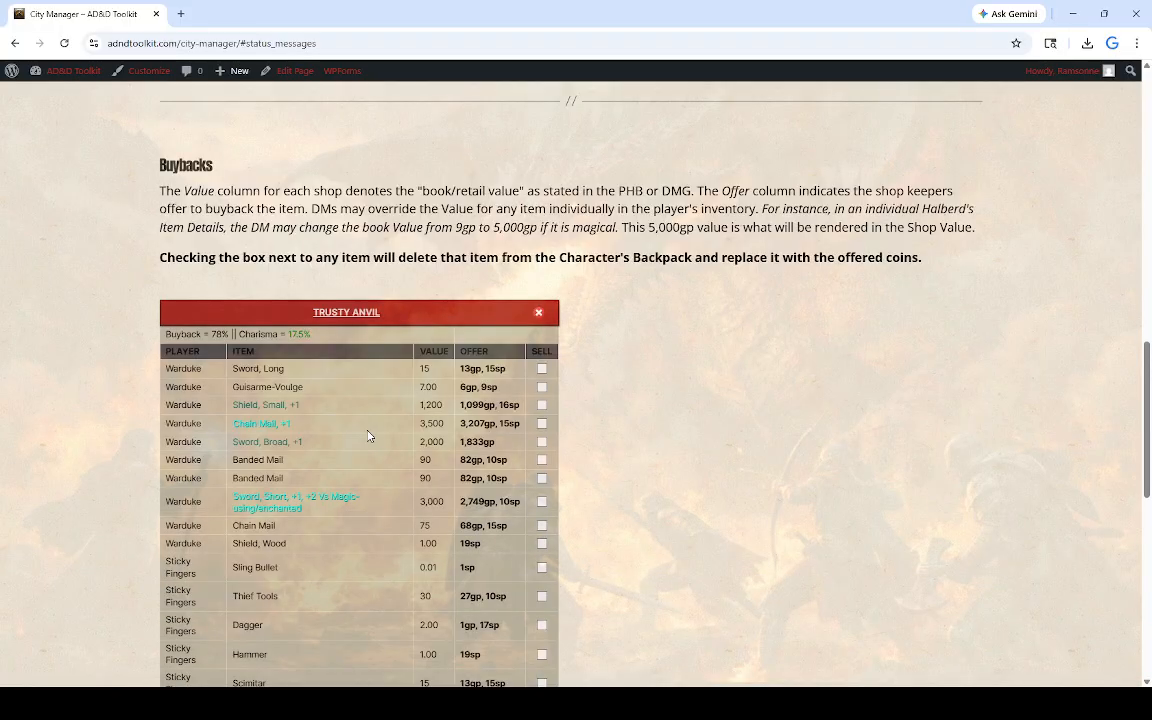
pyautogui.scroll(-1, 368, 436)
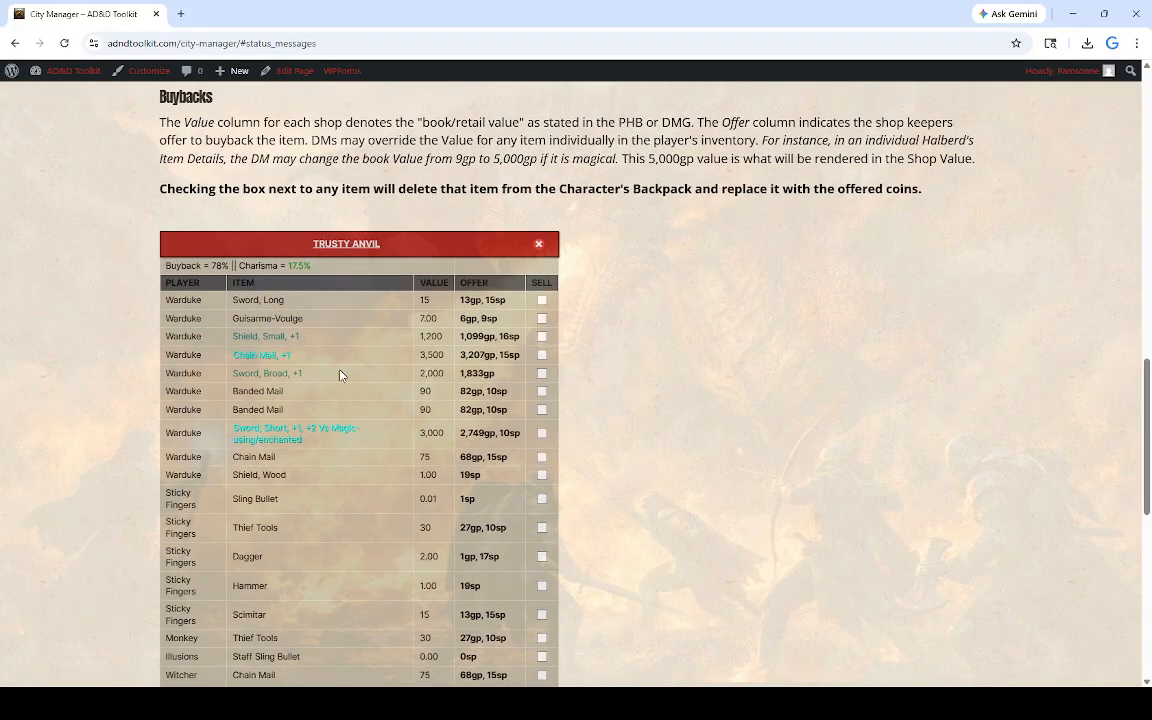
pyautogui.moveTo(231, 265); pyautogui.dragTo(172, 266)
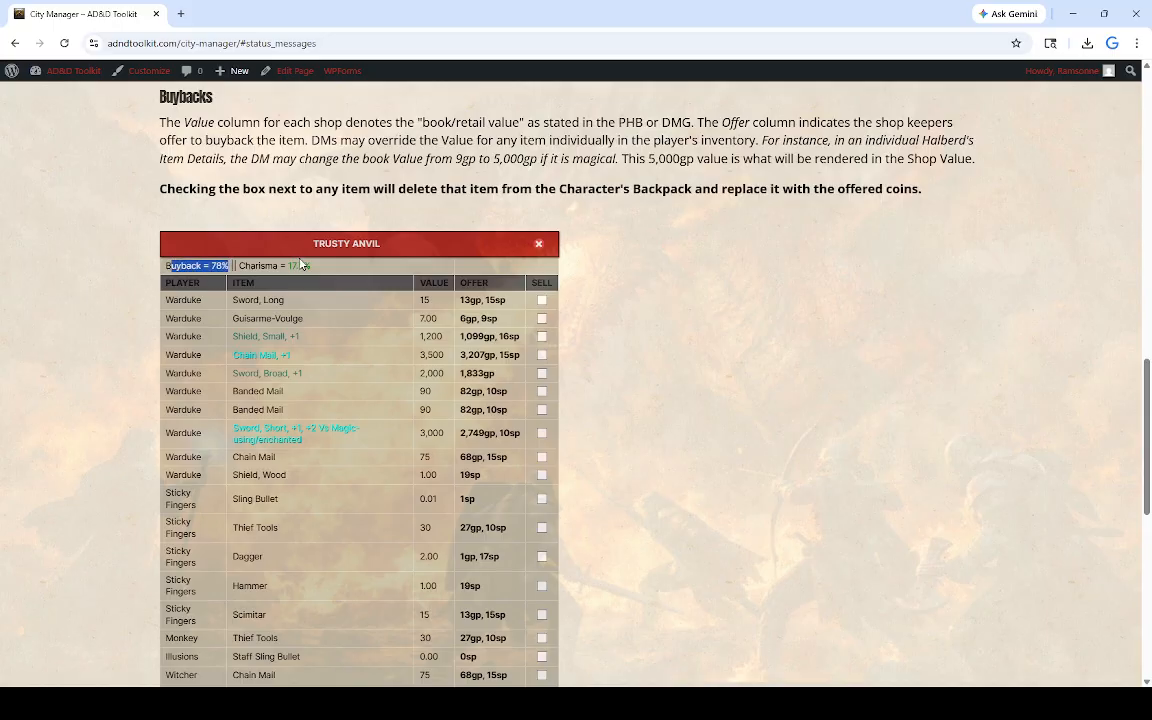
pyautogui.moveTo(312, 266); pyautogui.dragTo(261, 240)
pyautogui.click(324, 277)
pyautogui.moveTo(231, 265); pyautogui.dragTo(181, 265)
# Review the sell rate and prices in the Trusty Anvil Sells table, collapse it and recheck the shop's Buyback percentage
pyautogui.scroll(3, 330, 410)
pyautogui.click(465, 290)
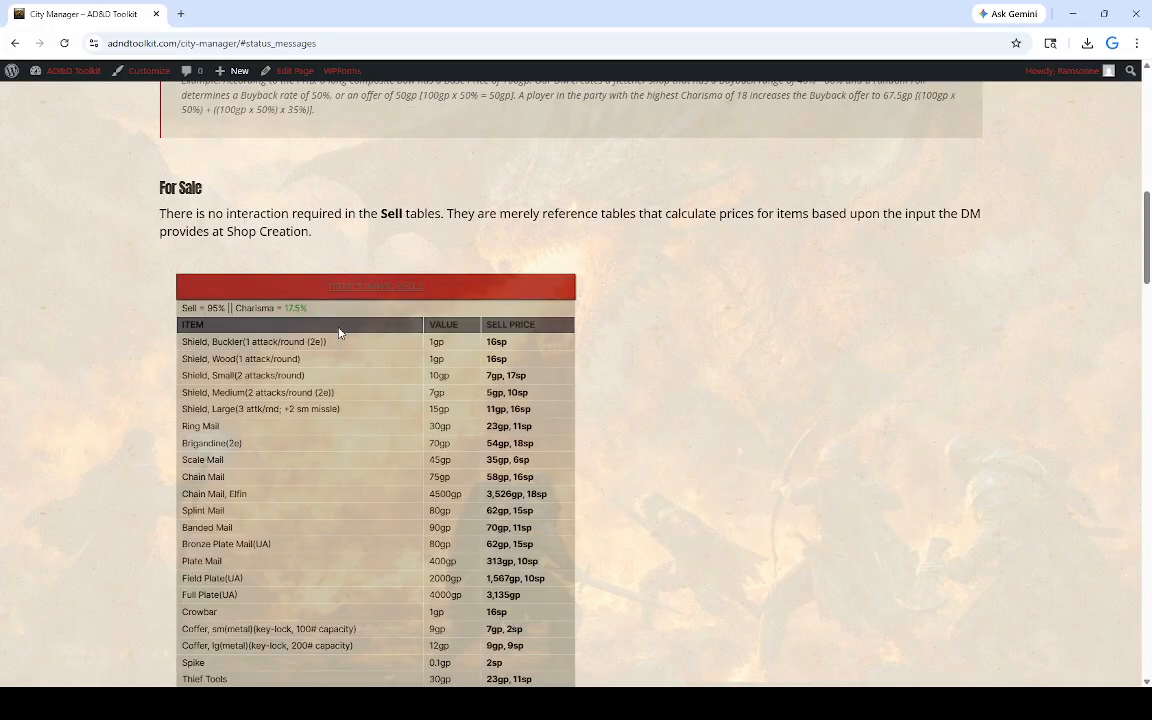
pyautogui.moveTo(226, 309); pyautogui.dragTo(207, 309)
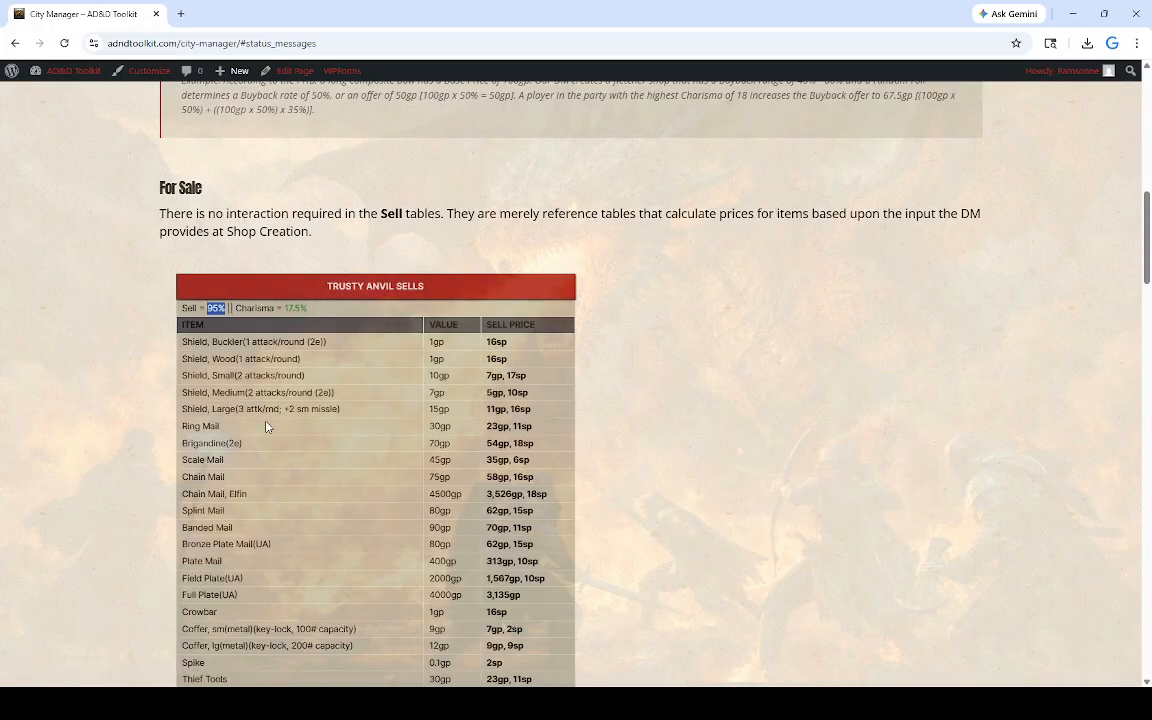
pyautogui.scroll(-5, 268, 426)
pyautogui.scroll(-4, 278, 452)
pyautogui.scroll(8, 303, 465)
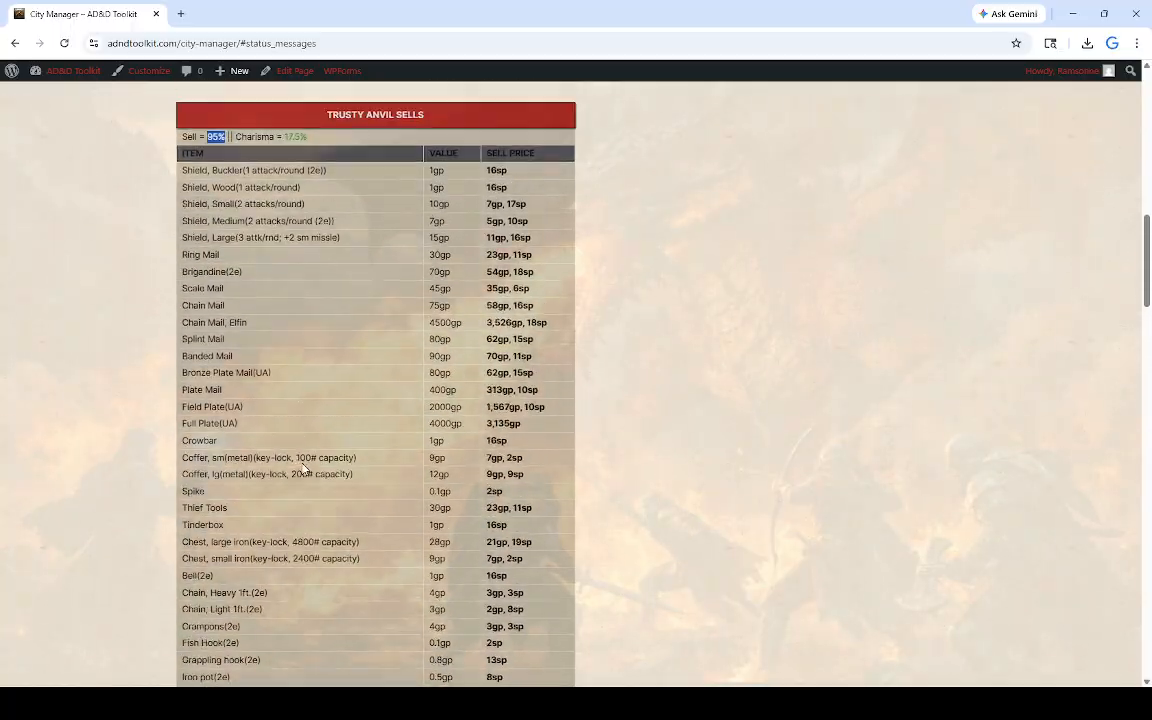
pyautogui.click(494, 286)
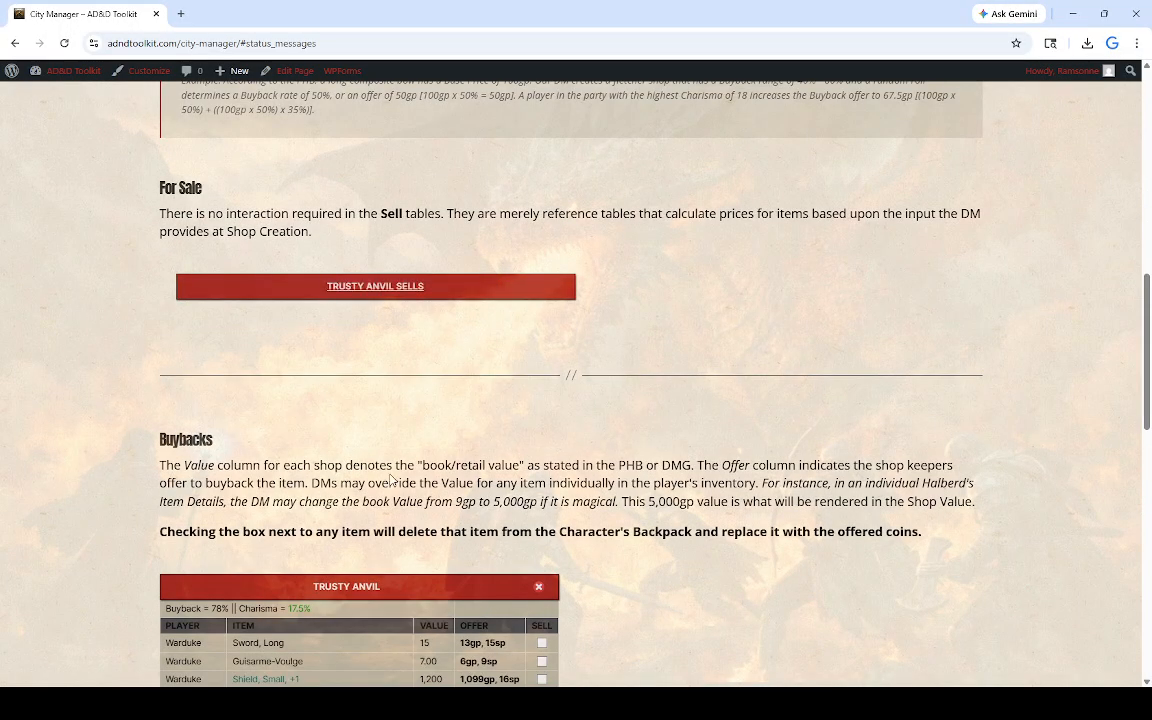
pyautogui.scroll(-3, 392, 466)
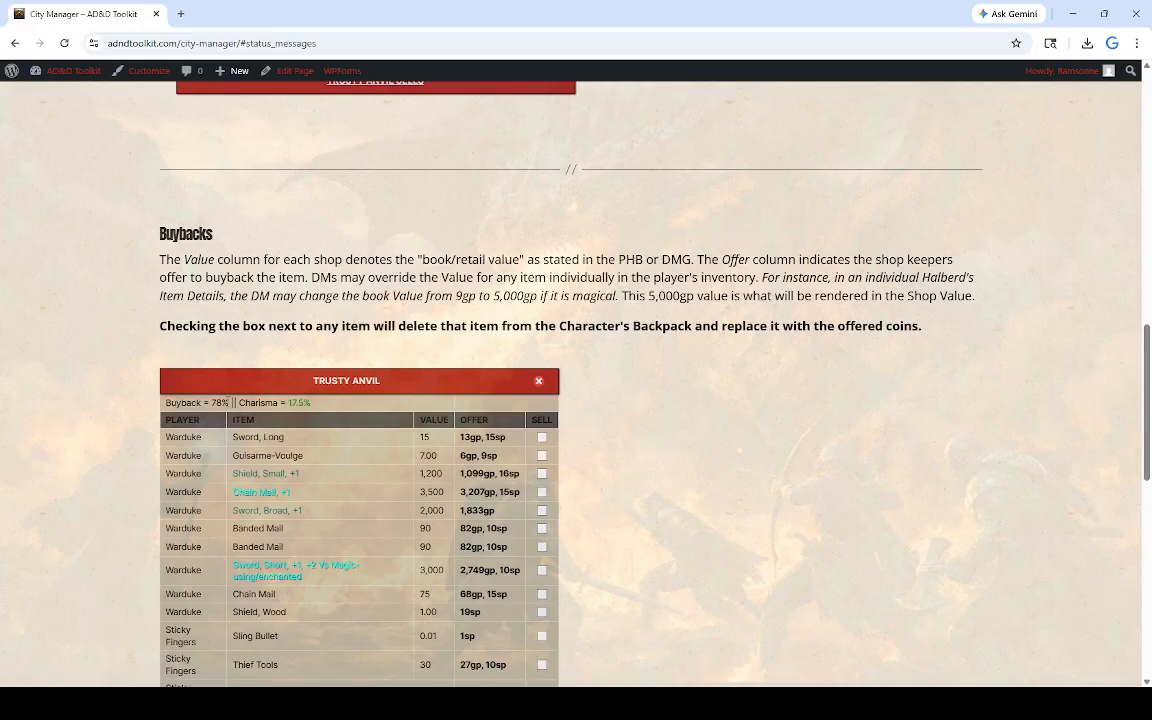
pyautogui.moveTo(231, 402); pyautogui.dragTo(172, 402)
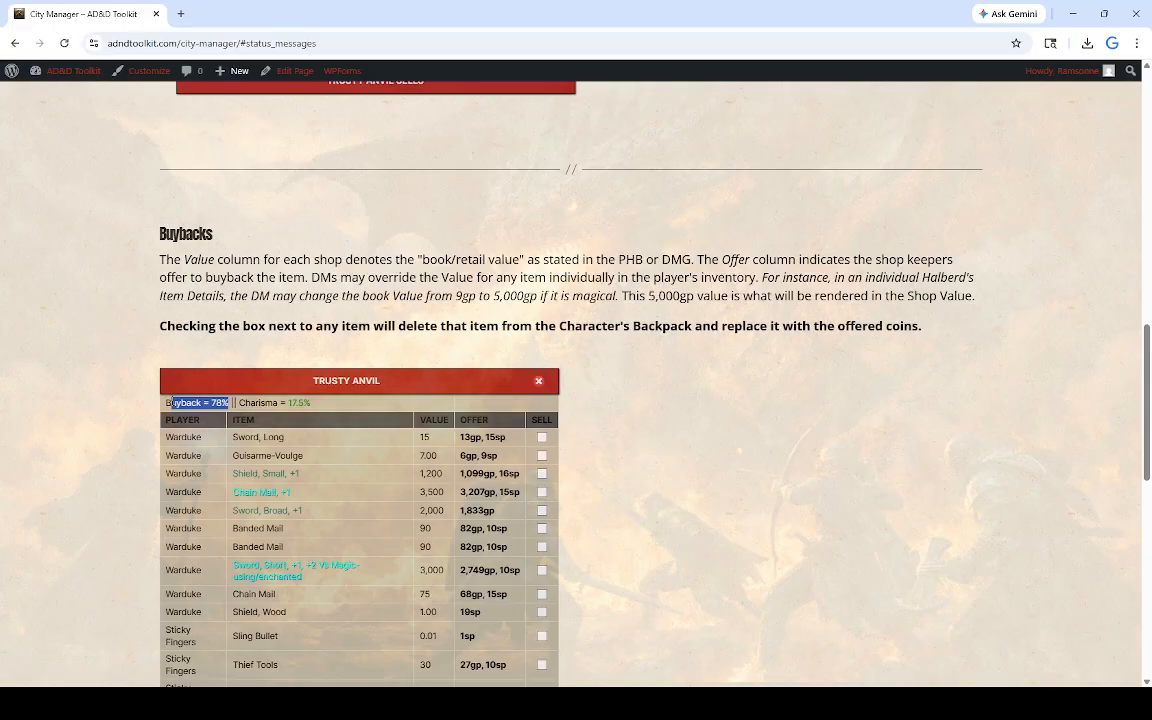
# In the Create A Shop form, set Buyback Lowest to 20% and Buyback Highest to 70%
pyautogui.scroll(7, 650, 478)
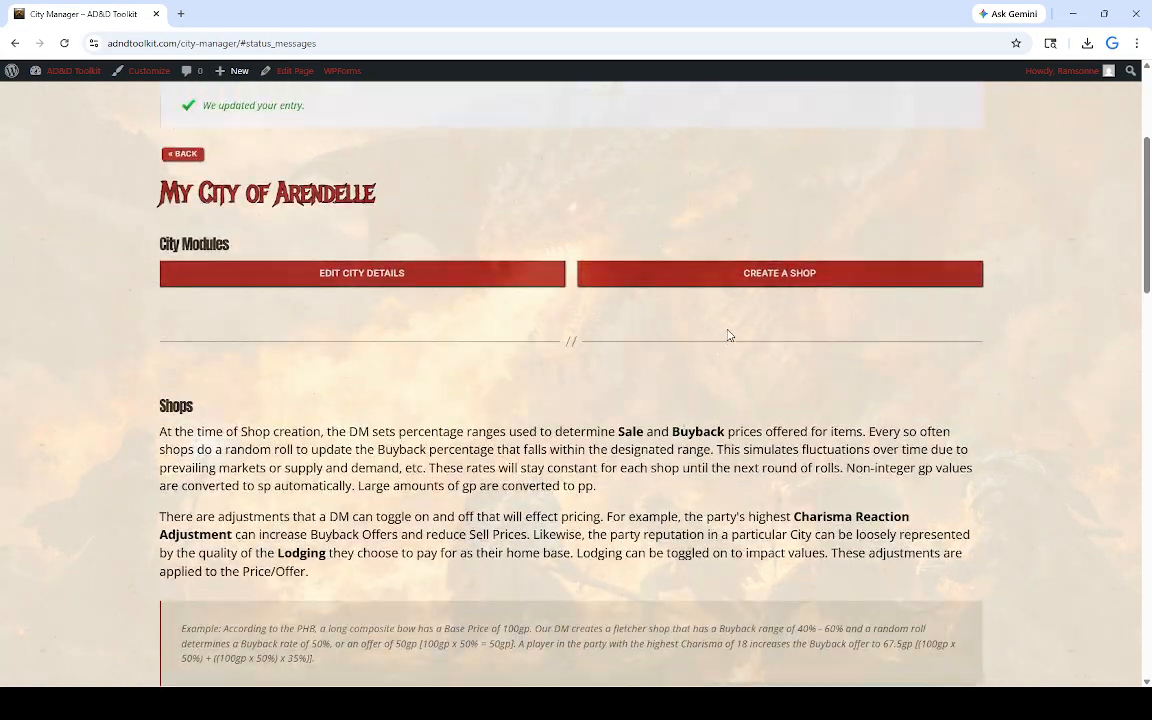
pyautogui.click(724, 276)
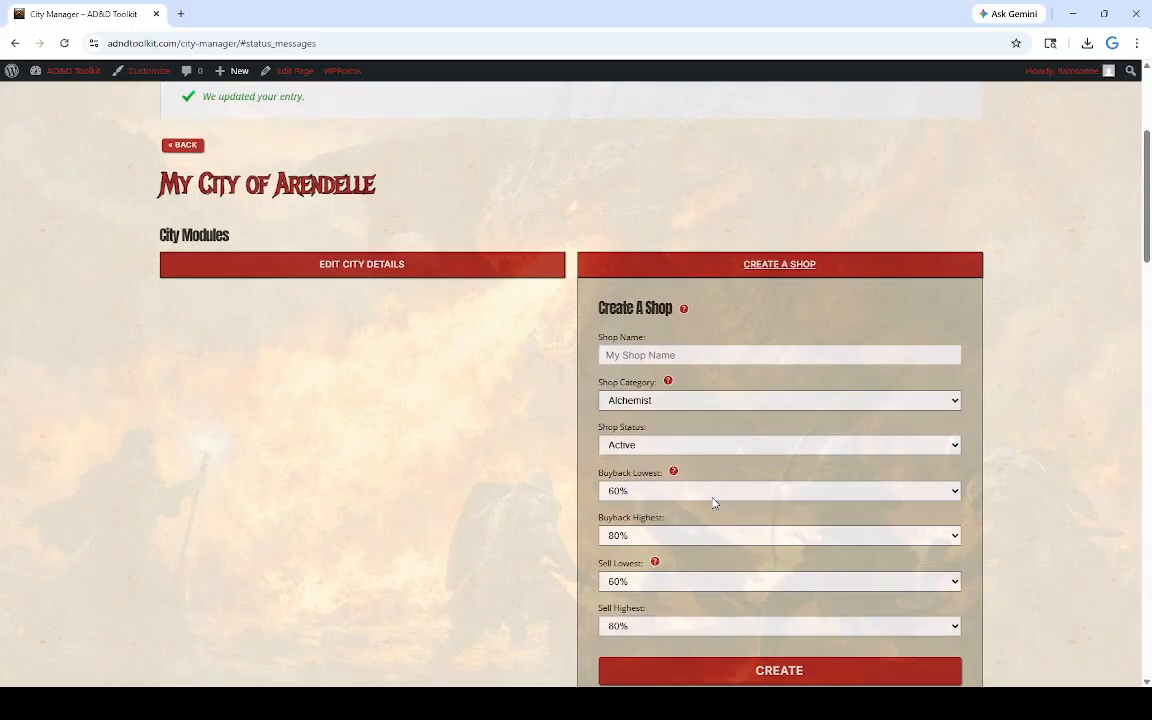
pyautogui.scroll(-1, 712, 499)
pyautogui.click(681, 435)
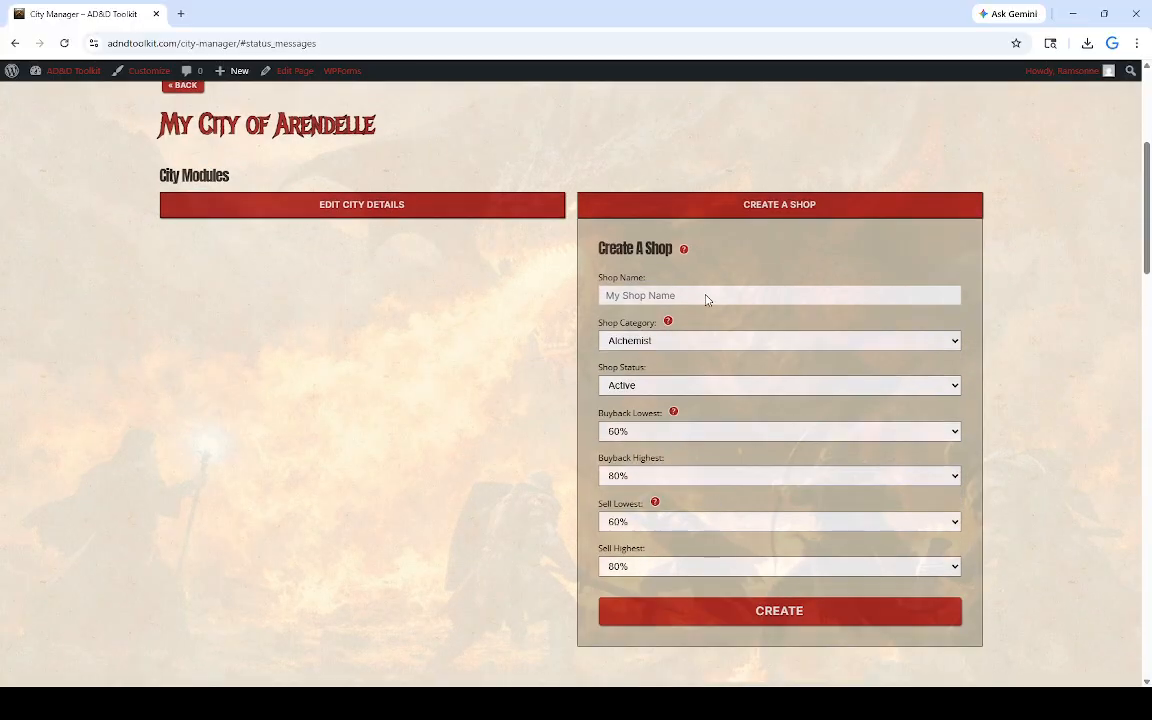
pyautogui.click(655, 209)
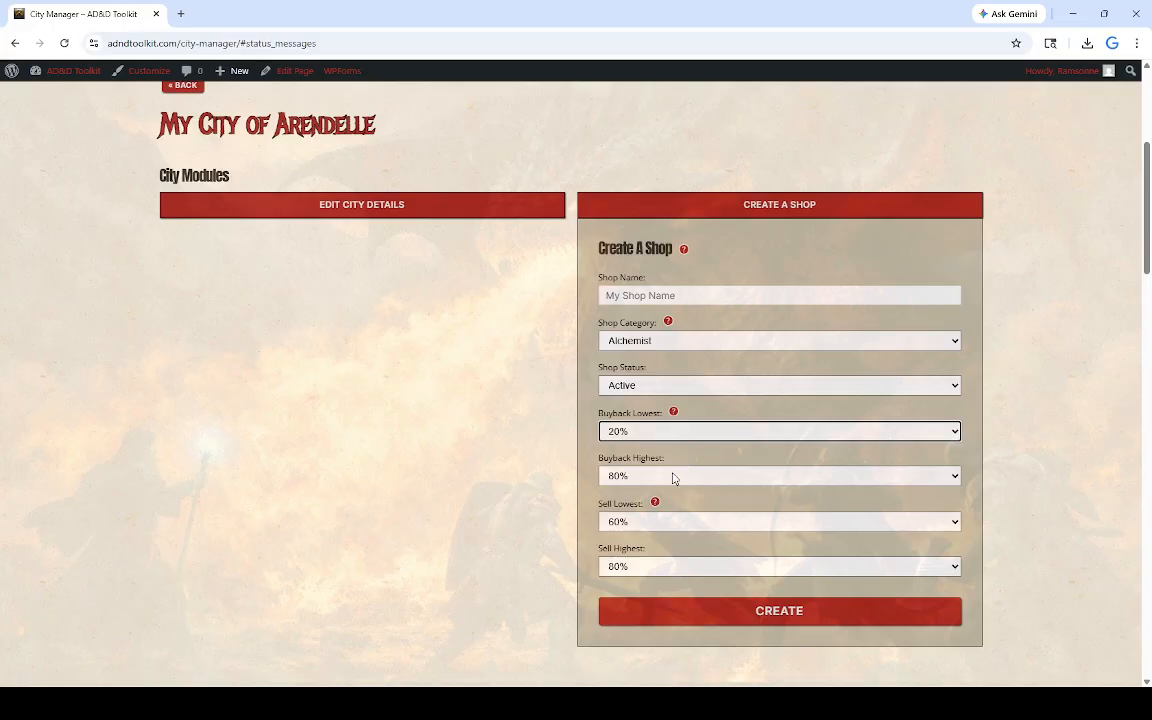
pyautogui.click(674, 476)
pyautogui.click(639, 245)
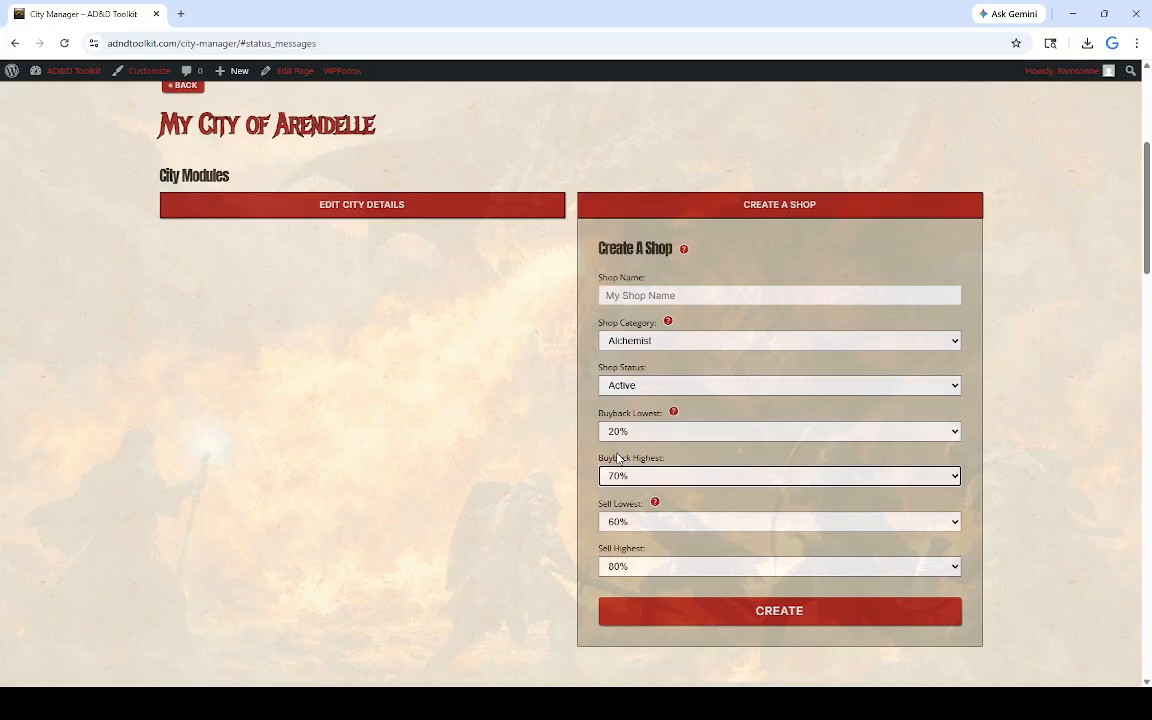
# Compare Trusty Anvil's rolled Buyback percentage with the offers listed for each player's items
pyautogui.scroll(-10, 619, 458)
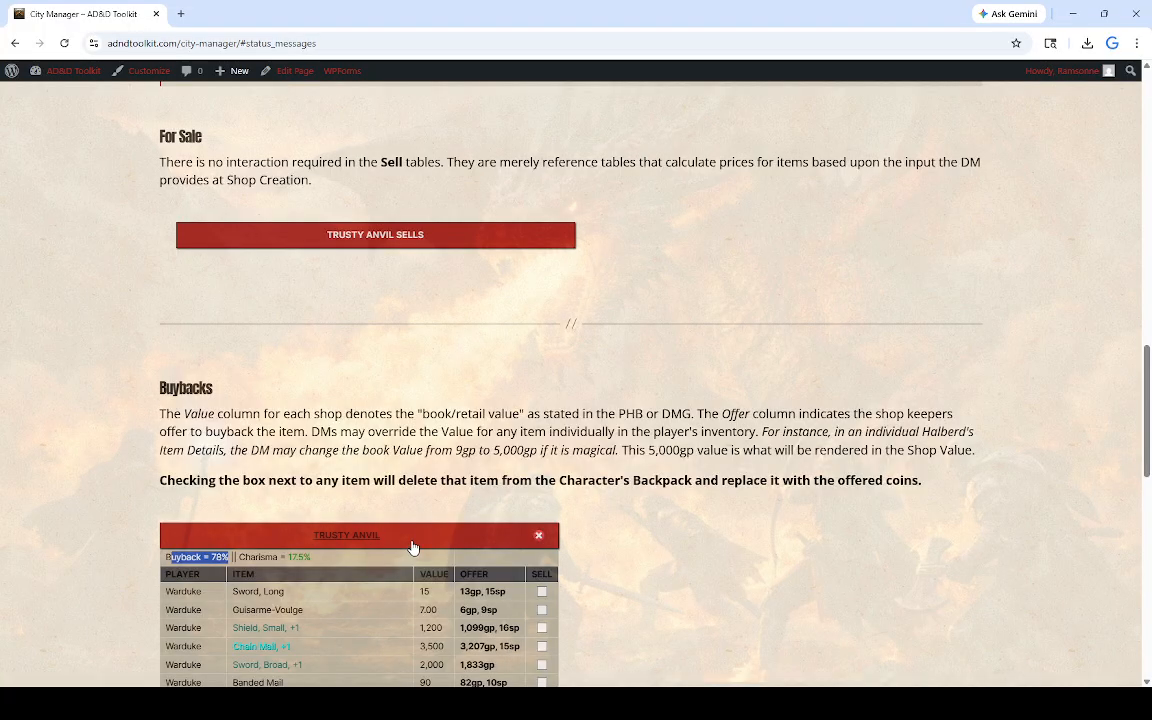
pyautogui.click(227, 560)
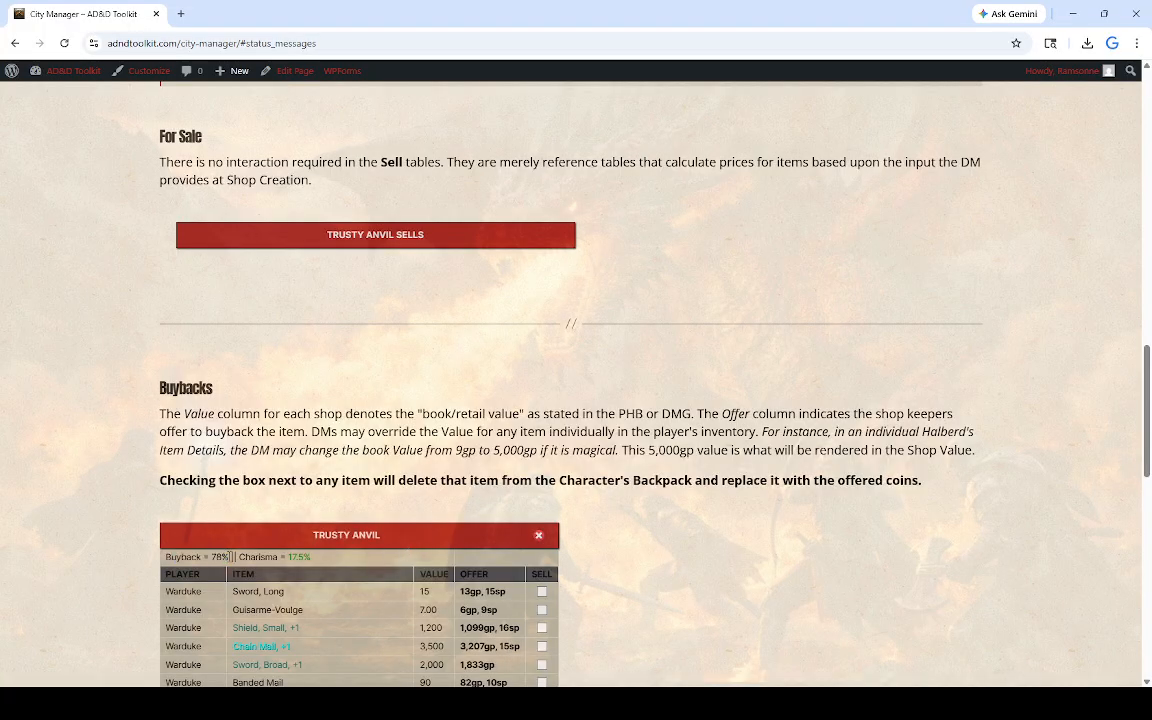
pyautogui.moveTo(227, 557); pyautogui.dragTo(199, 557)
pyautogui.scroll(-2, 300, 560)
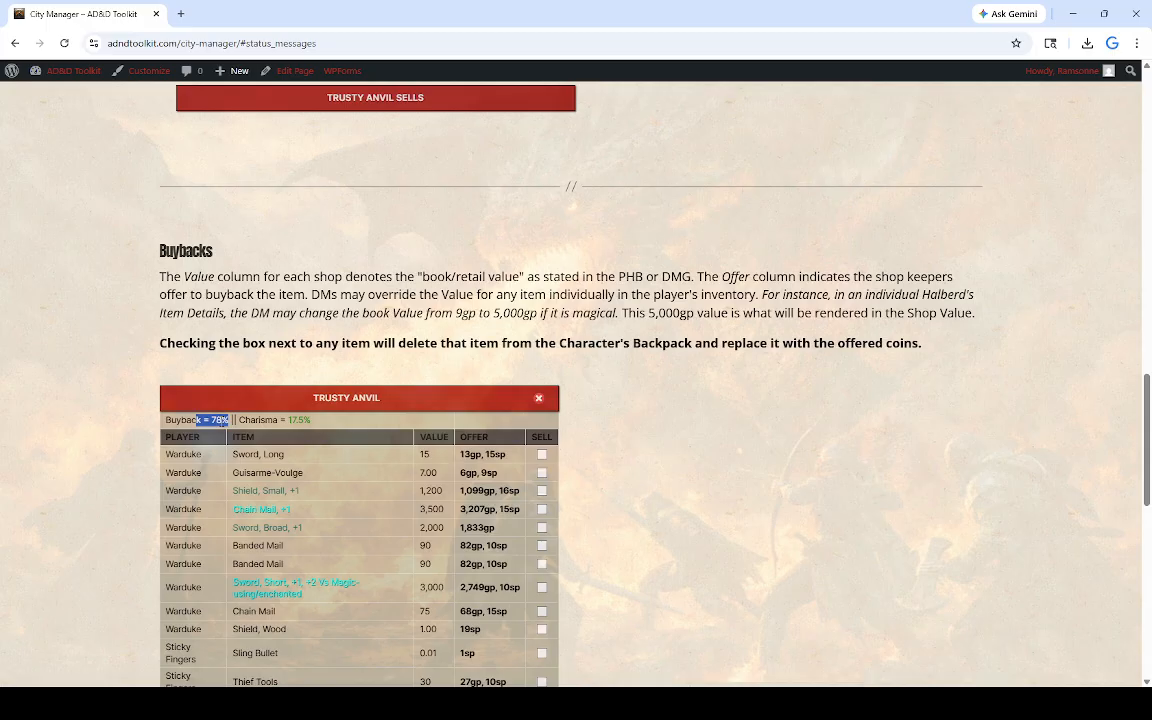
pyautogui.click(195, 378)
pyautogui.scroll(-2, 590, 497)
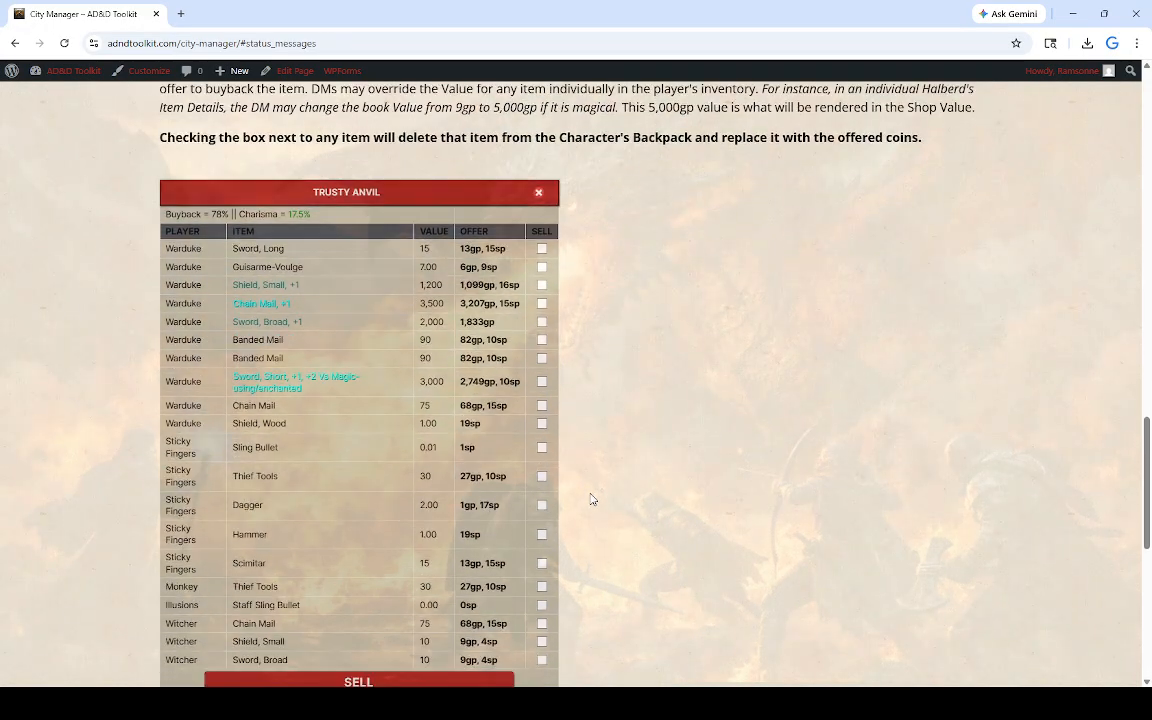
pyautogui.moveTo(227, 214); pyautogui.dragTo(186, 214)
pyautogui.click(218, 216)
pyautogui.moveTo(231, 214); pyautogui.dragTo(202, 214)
# Collapse Trusty Anvil's buyback table and go back up to the Create A Shop form and Shops explanation
pyautogui.click(414, 196)
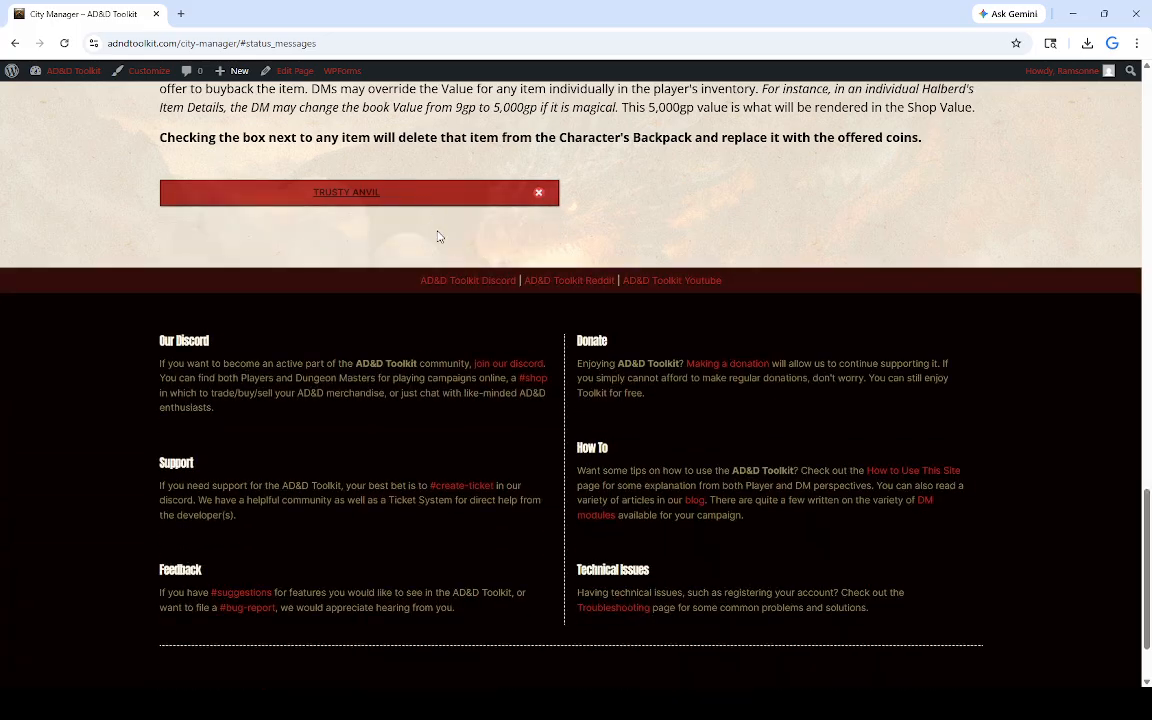
pyautogui.scroll(7, 710, 329)
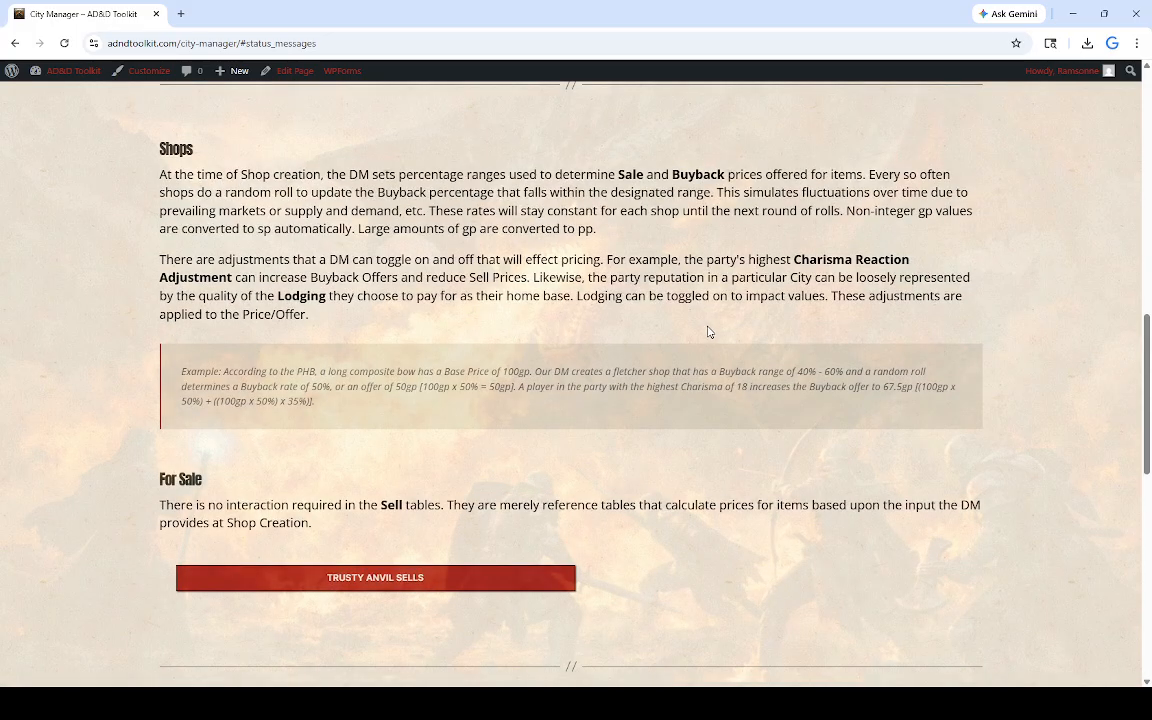
pyautogui.scroll(3, 710, 329)
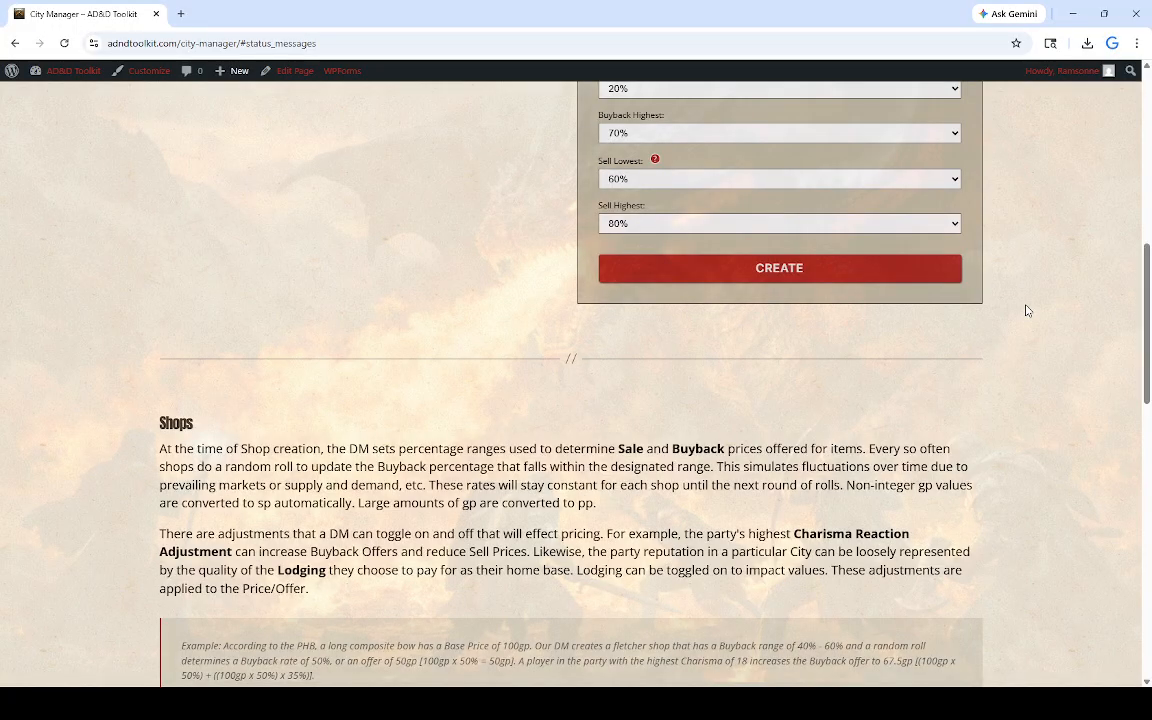